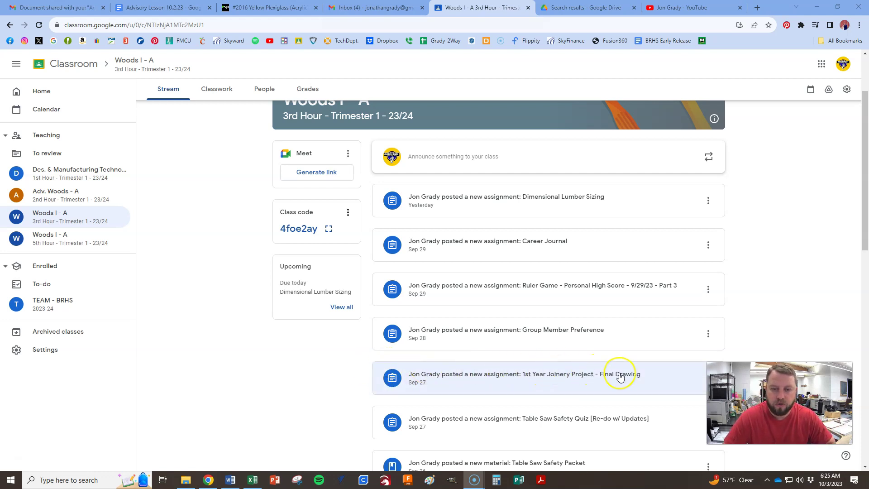
# Step: Switch to Fusion 360, open the 1st Year Proj. assembly from the Woods I folder, and hide the data panel
pyautogui.click(408, 481)
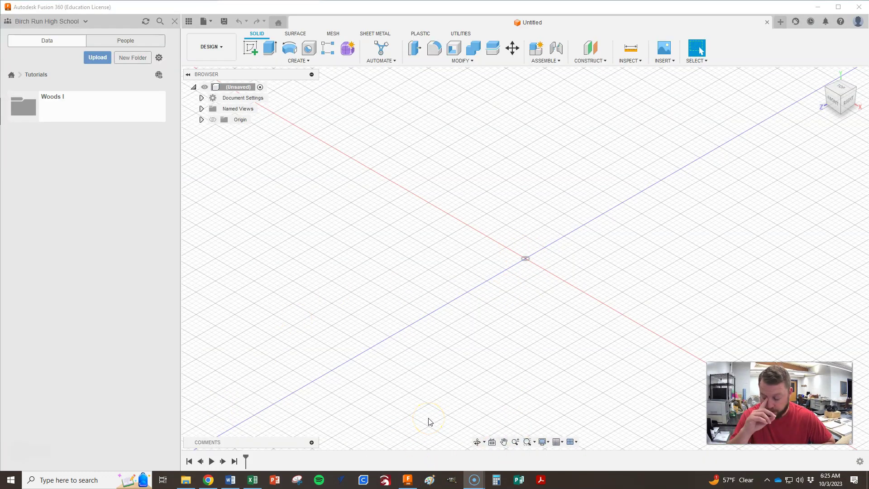
pyautogui.click(83, 105)
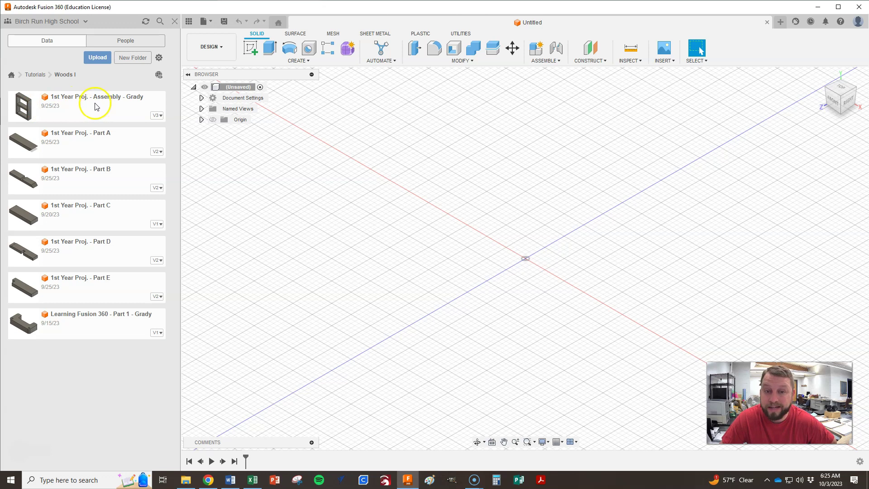
pyautogui.click(96, 104)
pyautogui.doubleClick(95, 105)
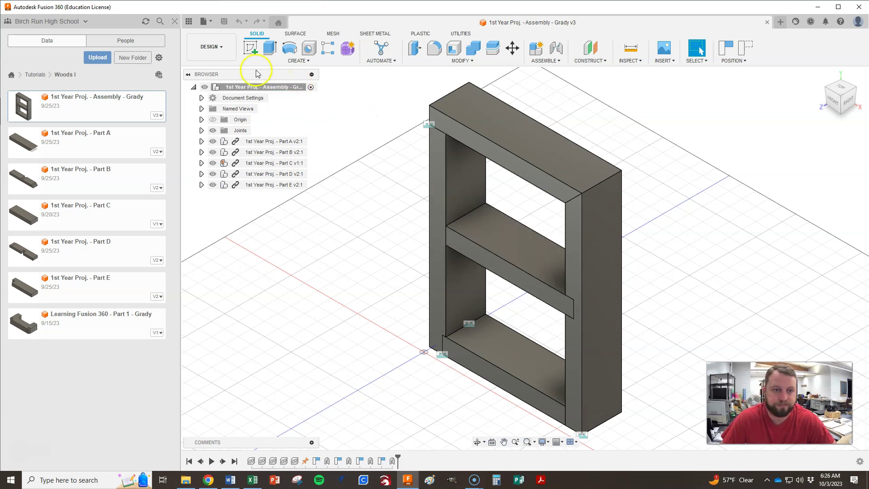
pyautogui.click(174, 22)
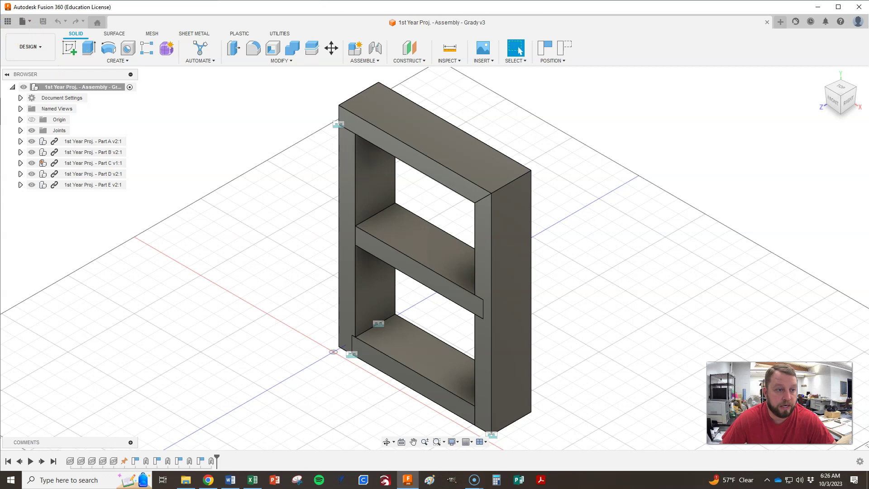
# Step: Create a new drawing from the full assembly design, using the ASME standard, inches and sheet size A (8.5in x 11in)
pyautogui.click(35, 47)
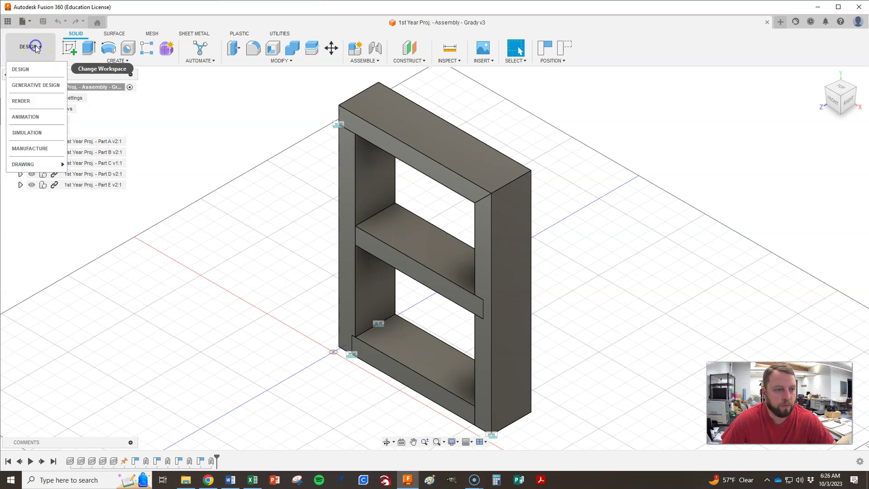
pyautogui.moveTo(37, 167)
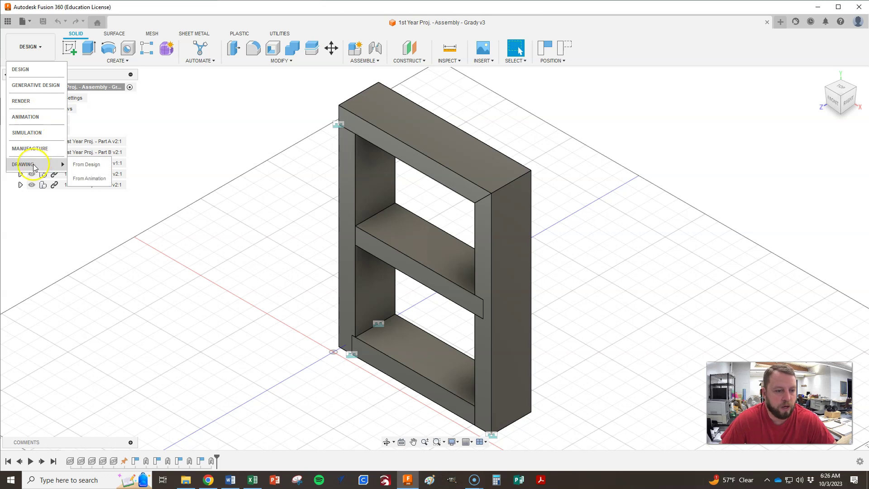
pyautogui.click(87, 165)
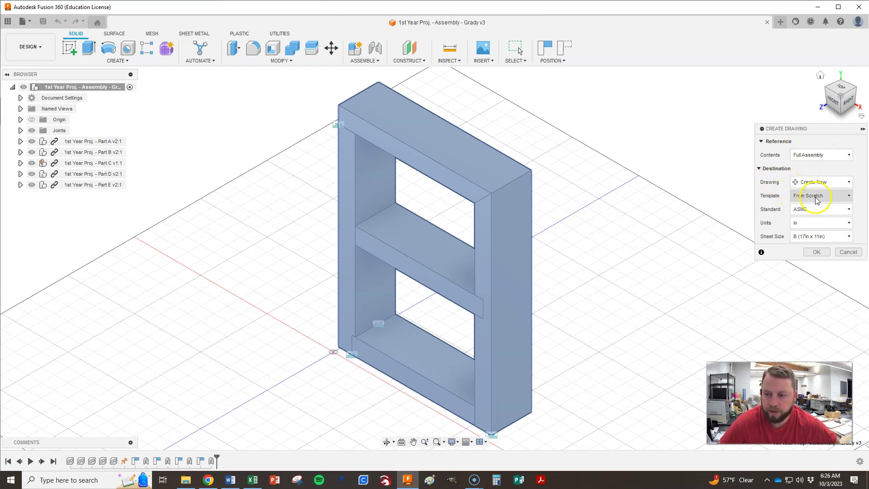
pyautogui.click(811, 209)
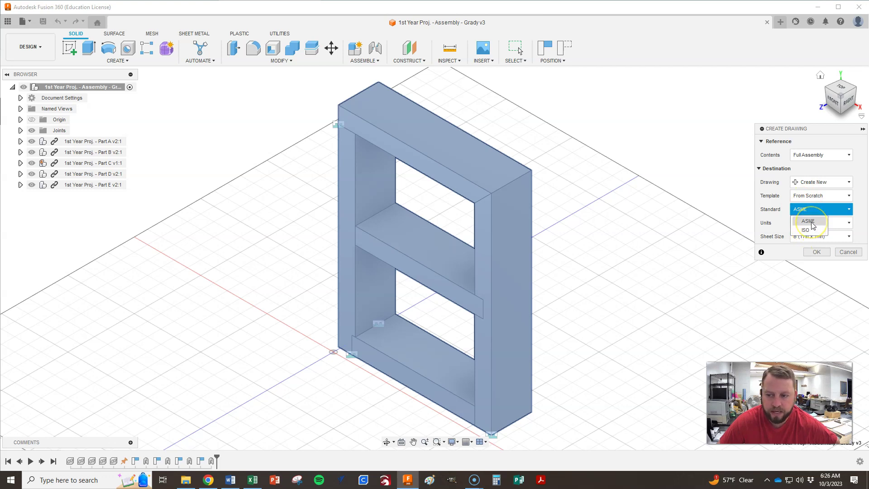
pyautogui.click(812, 224)
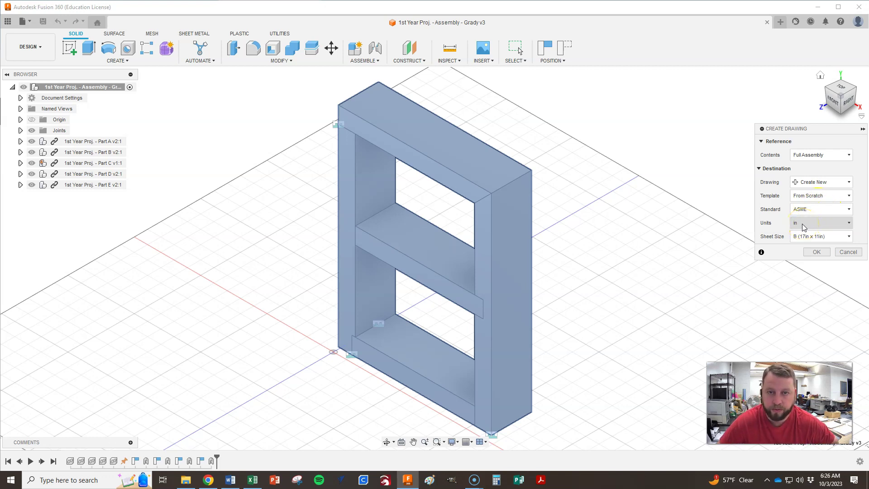
pyautogui.click(810, 238)
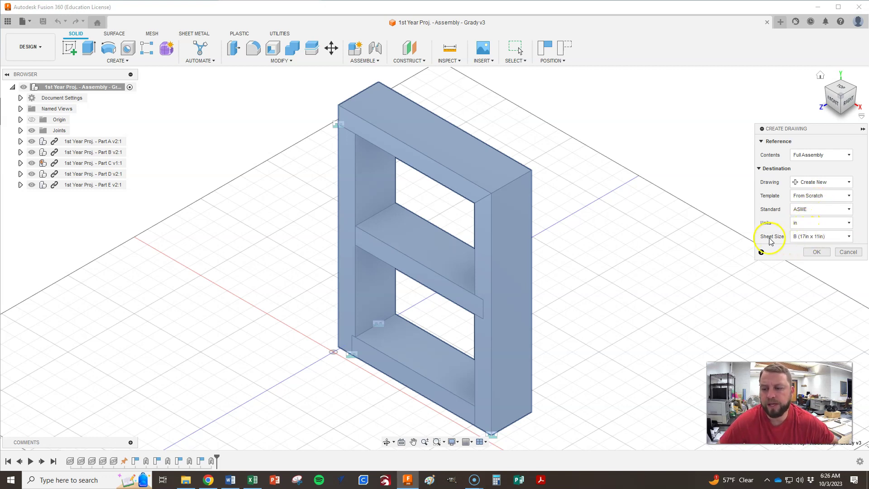
pyautogui.click(800, 238)
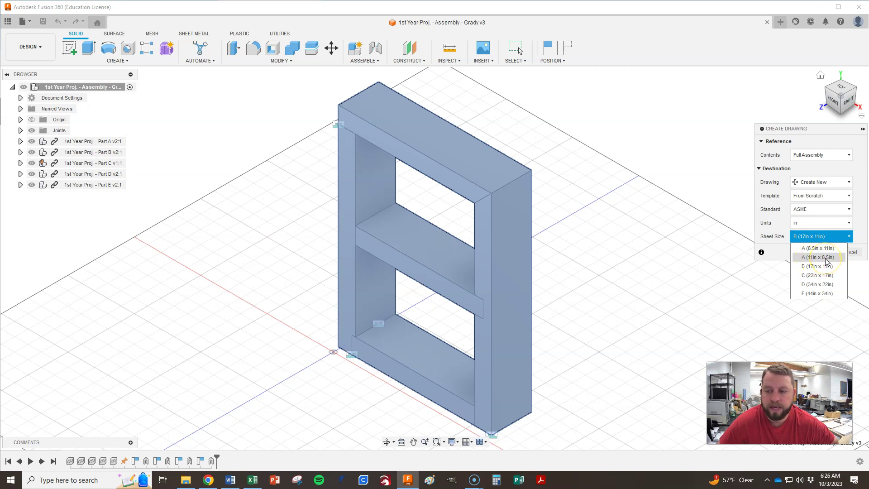
pyautogui.click(819, 248)
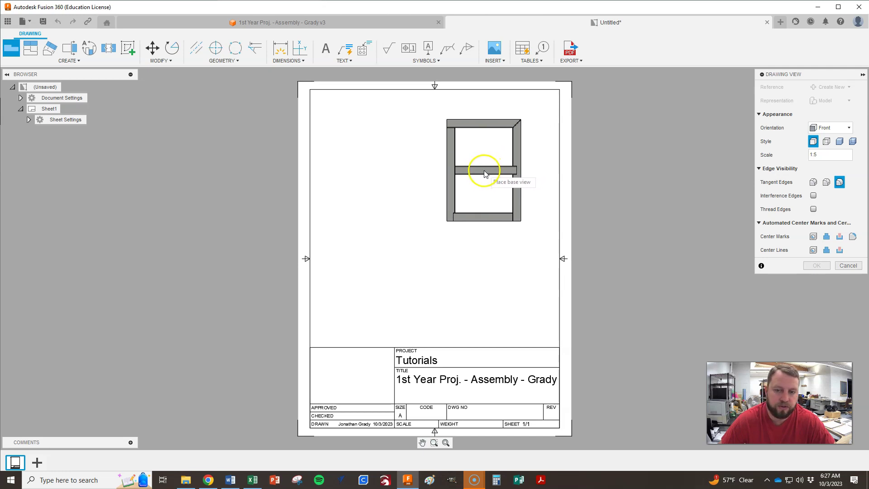
# Step: Place an NE Isometric base view of the assembly at 1:5 scale in the upper-right area of the sheet
pyautogui.click(831, 131)
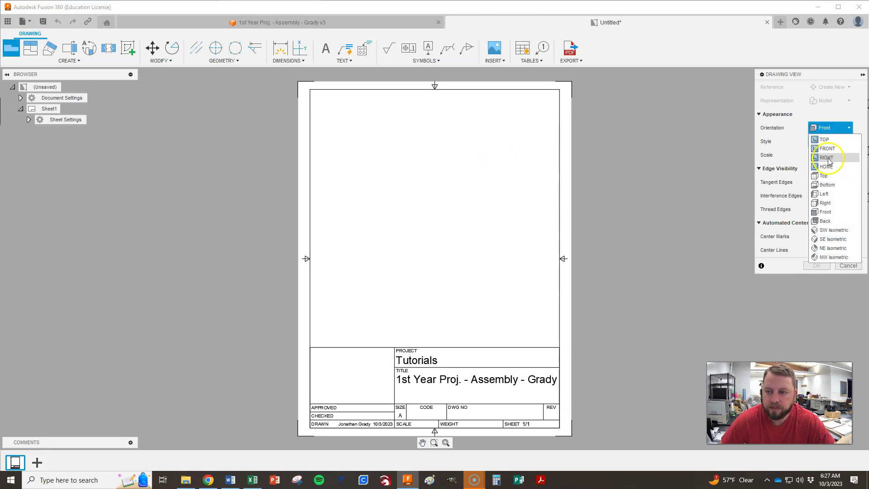
pyautogui.click(827, 167)
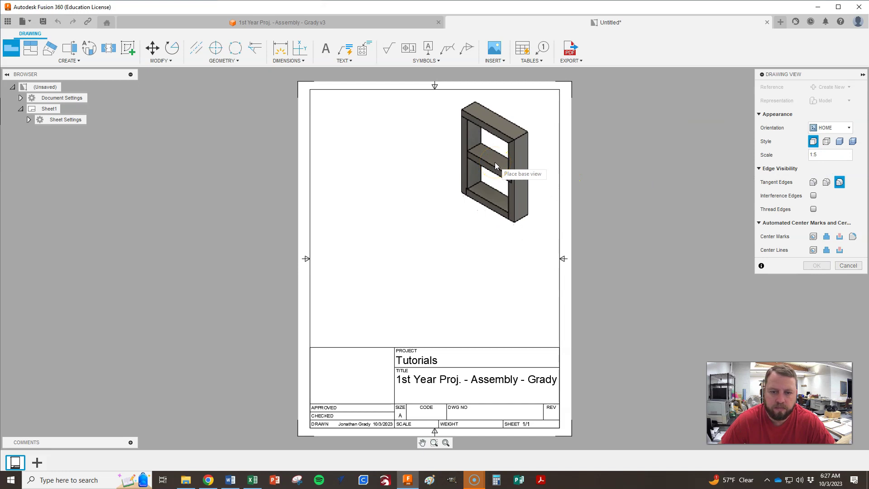
pyautogui.click(832, 128)
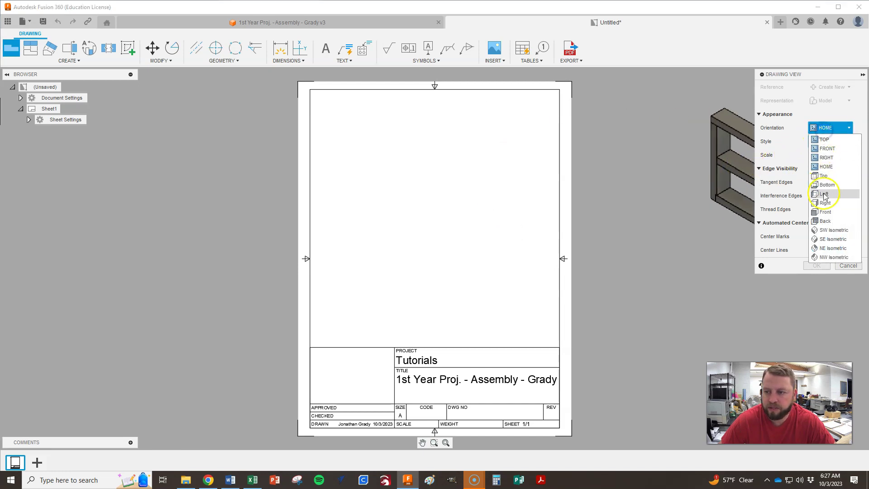
pyautogui.click(832, 248)
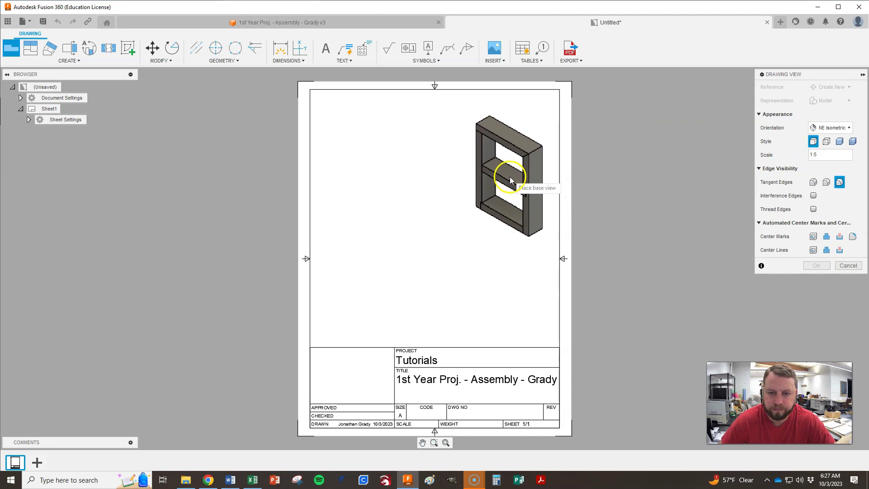
pyautogui.click(828, 130)
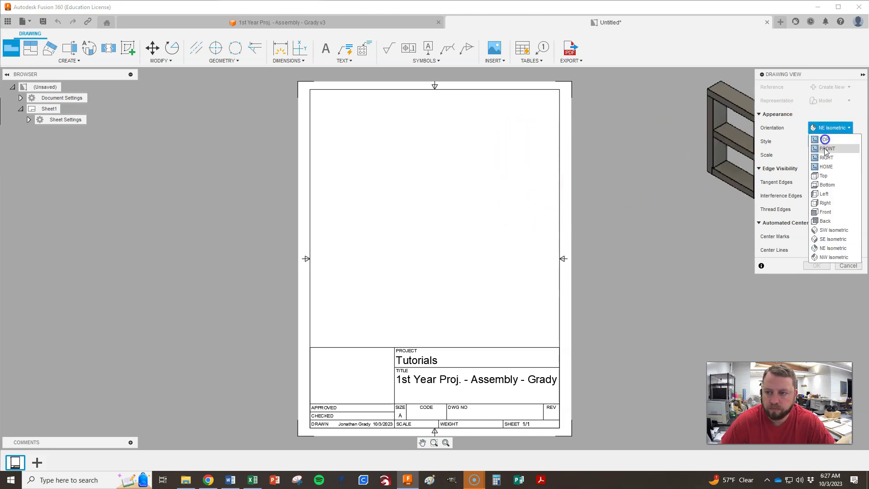
pyautogui.click(823, 248)
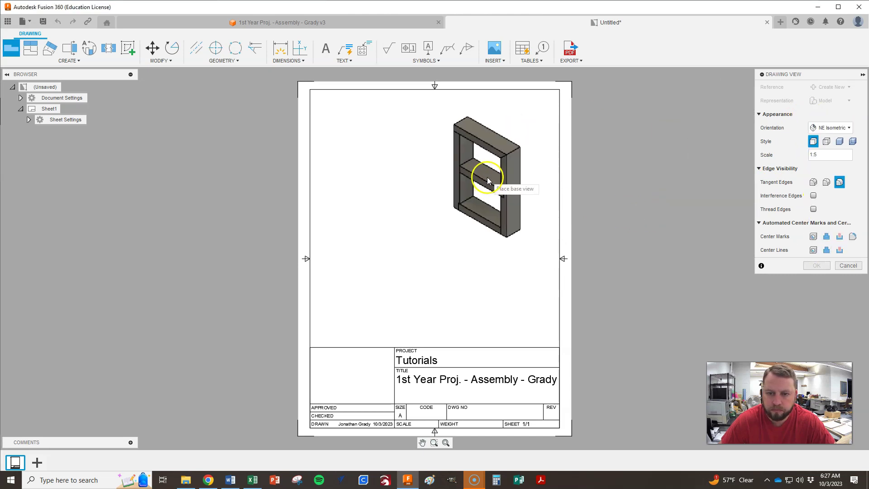
pyautogui.click(504, 169)
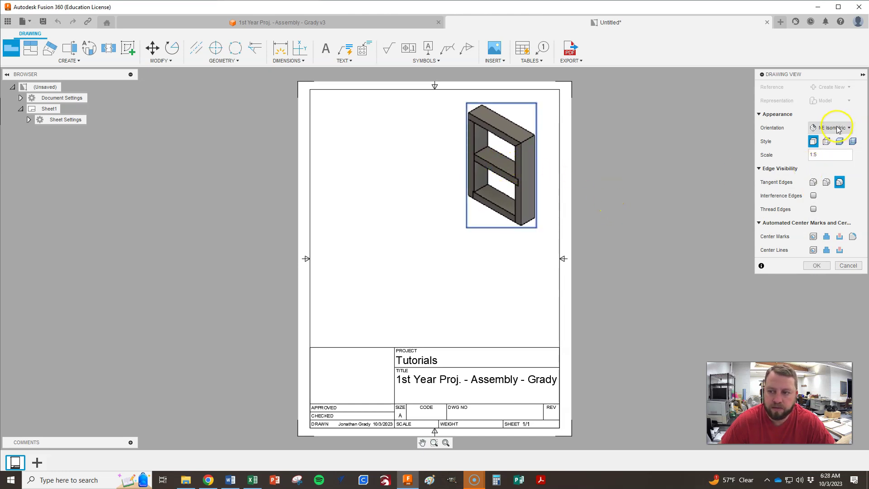
pyautogui.click(490, 165)
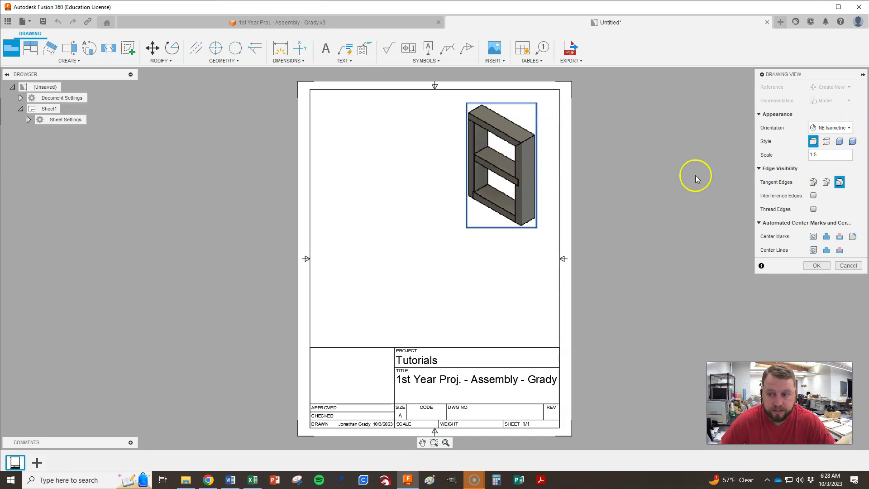
pyautogui.click(821, 267)
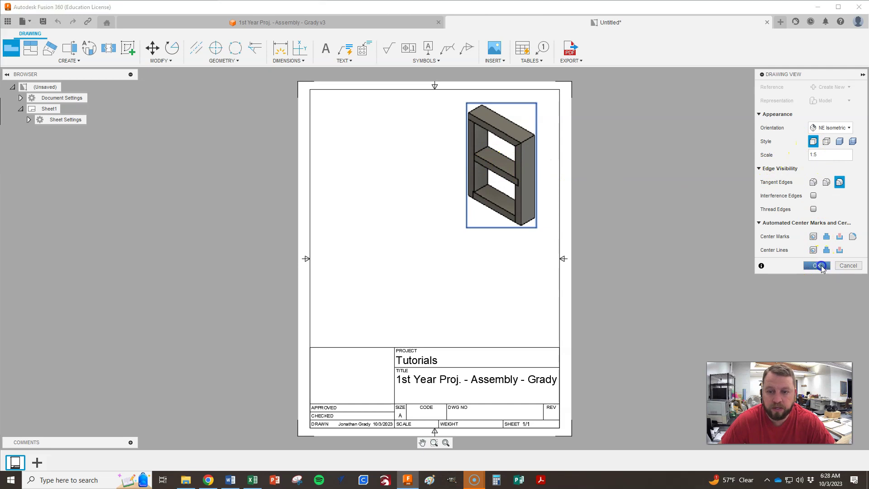
# Step: Change the orientation of the placed isometric view to NW Isometric
pyautogui.click(512, 177)
pyautogui.doubleClick(514, 180)
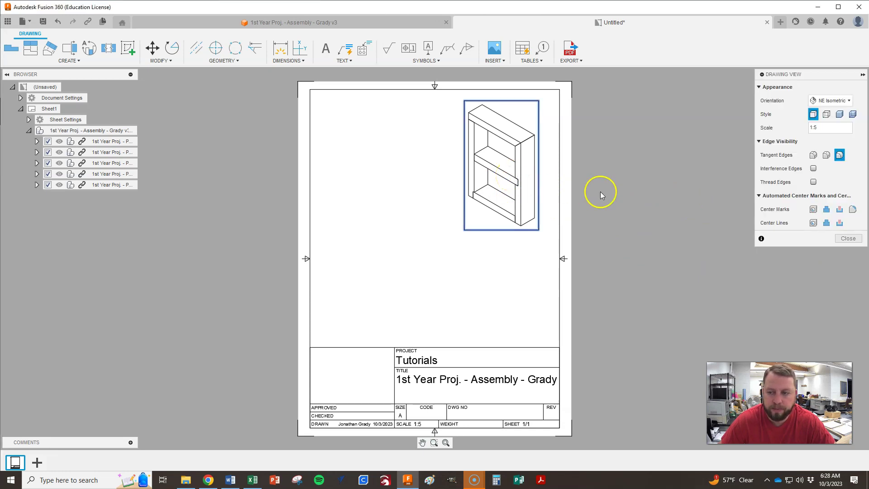
pyautogui.click(819, 102)
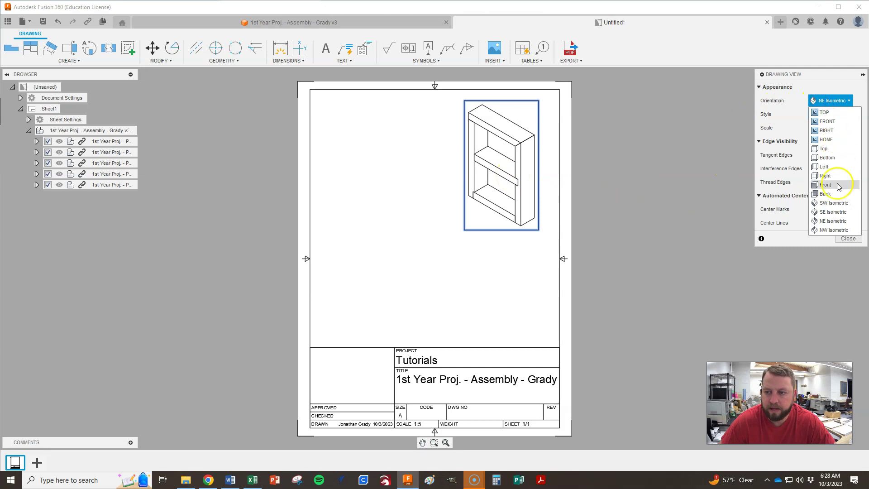
pyautogui.click(831, 230)
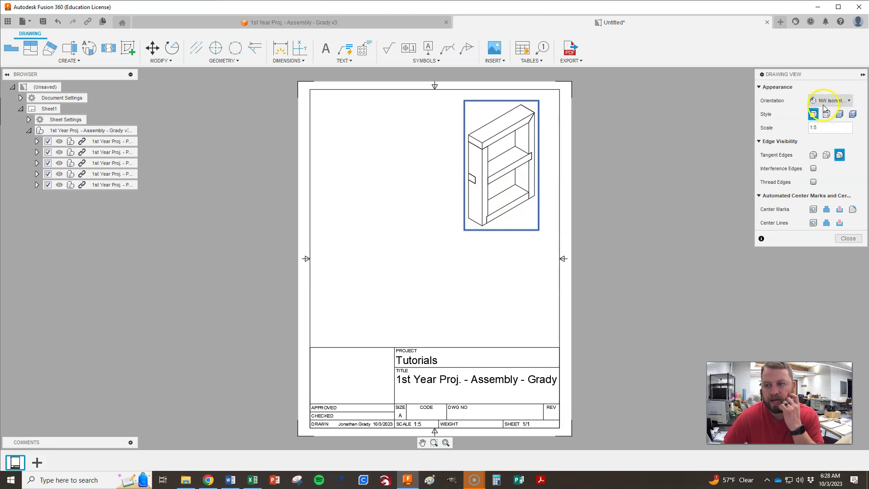
pyautogui.click(848, 239)
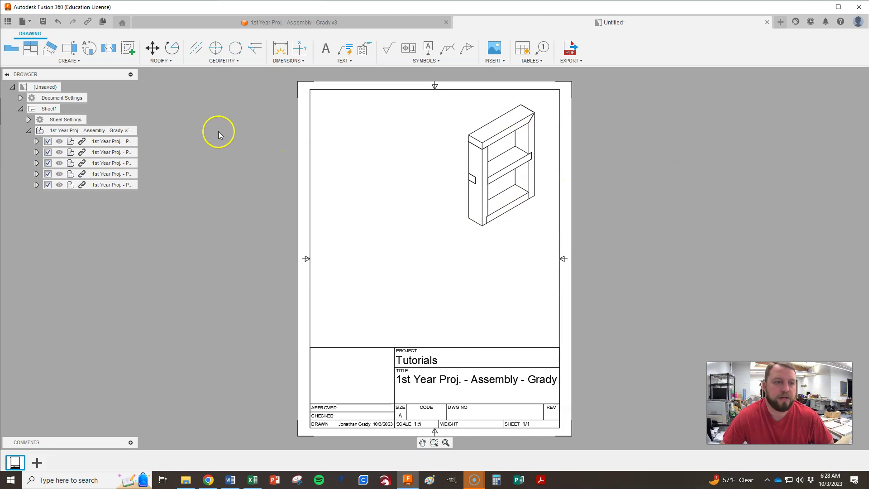
# Step: Add a second base view of the assembly, Front orientation at 1:5 scale, in the upper-left area of the sheet
pyautogui.click(77, 62)
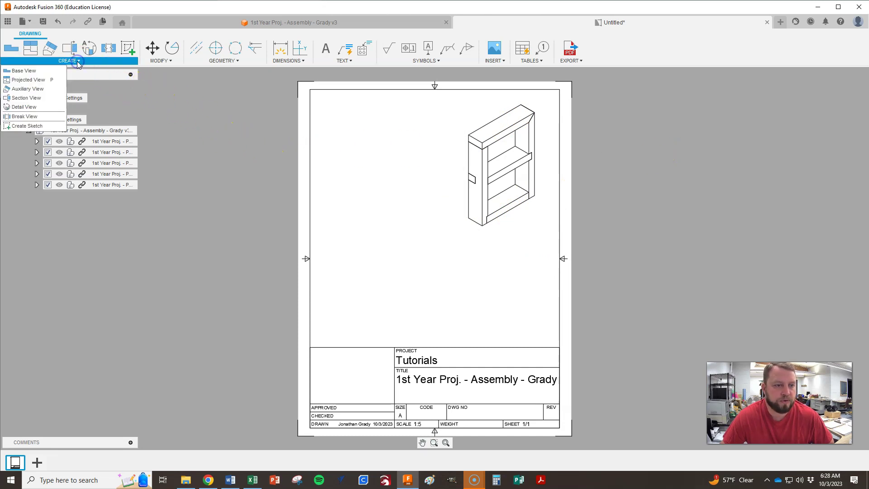
pyautogui.click(26, 73)
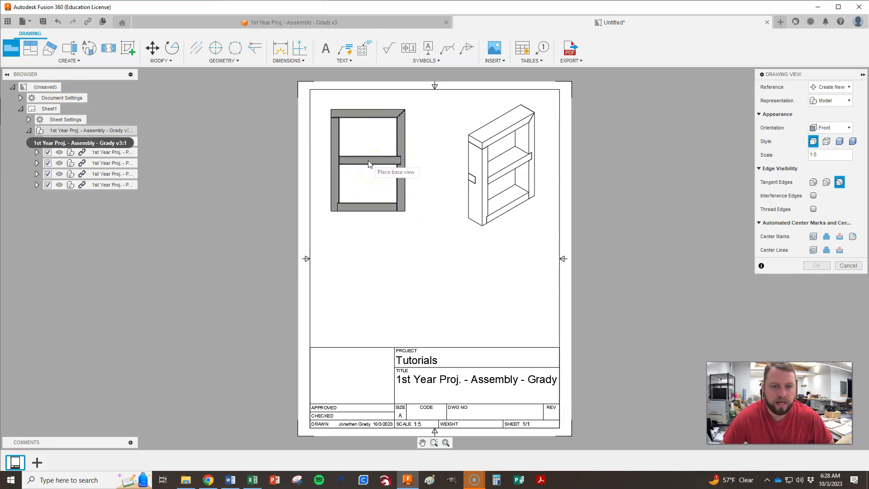
pyautogui.click(376, 164)
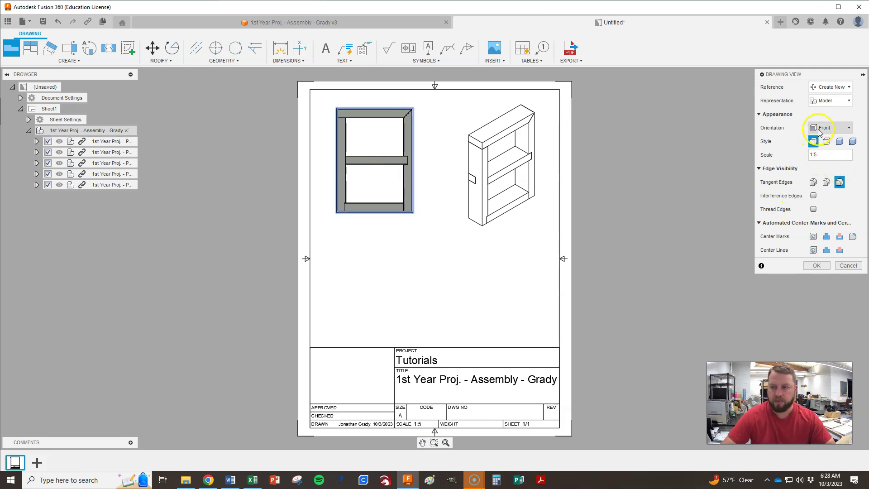
pyautogui.click(818, 266)
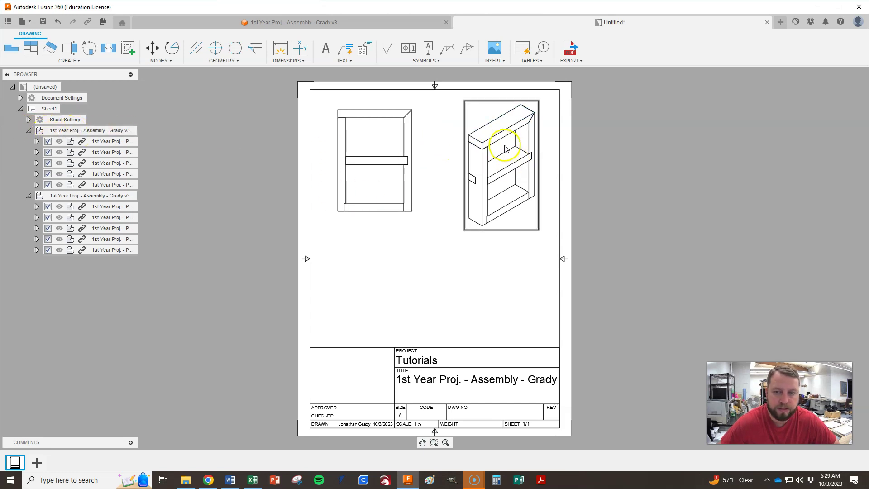
# Step: Exclude Parts B, C, D and E from the front view so that it shows only Part A
pyautogui.click(93, 130)
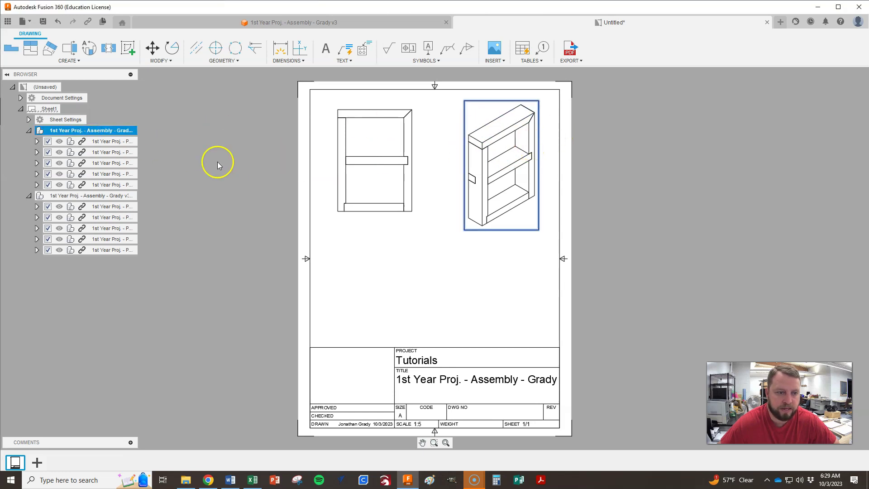
pyautogui.click(88, 195)
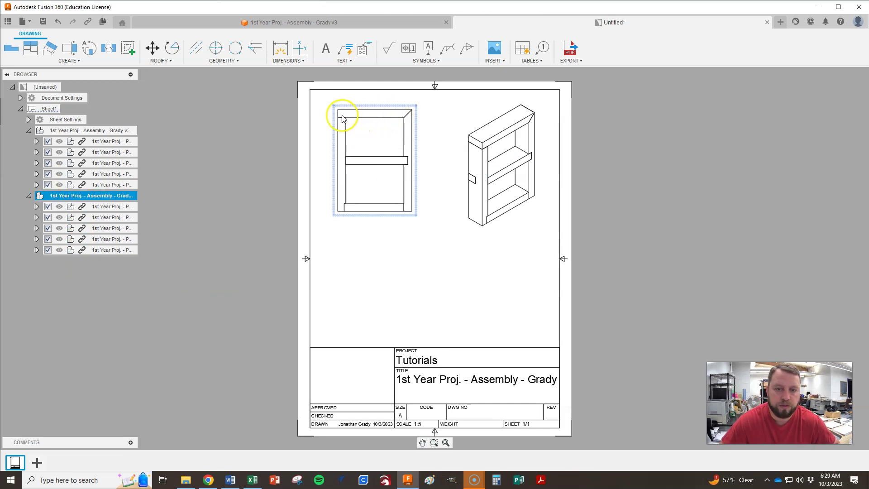
pyautogui.click(48, 217)
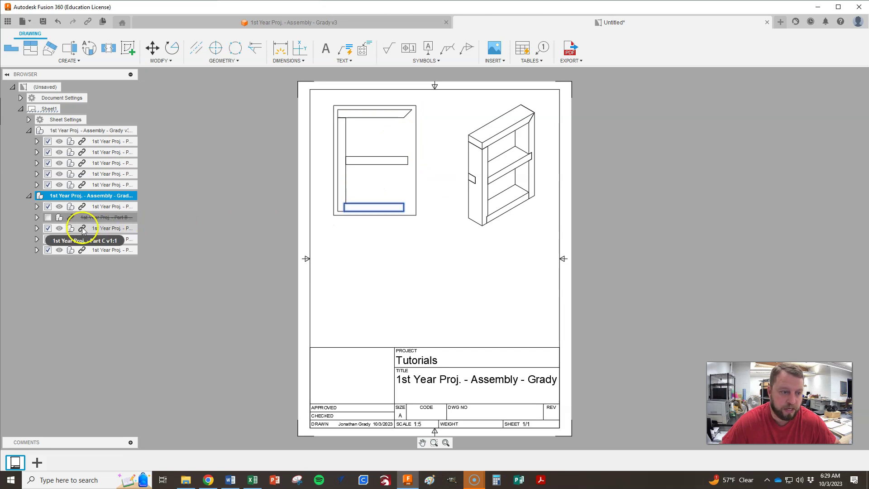
pyautogui.click(53, 227)
pyautogui.click(47, 229)
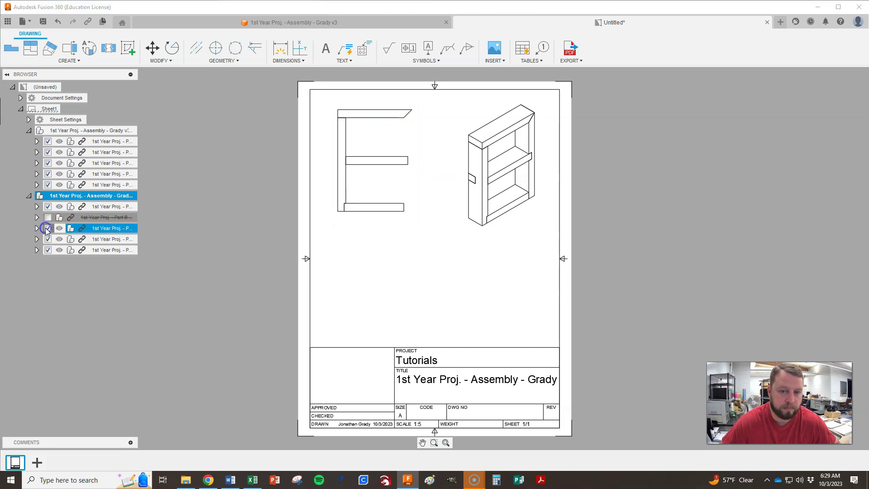
pyautogui.click(47, 240)
pyautogui.click(47, 240)
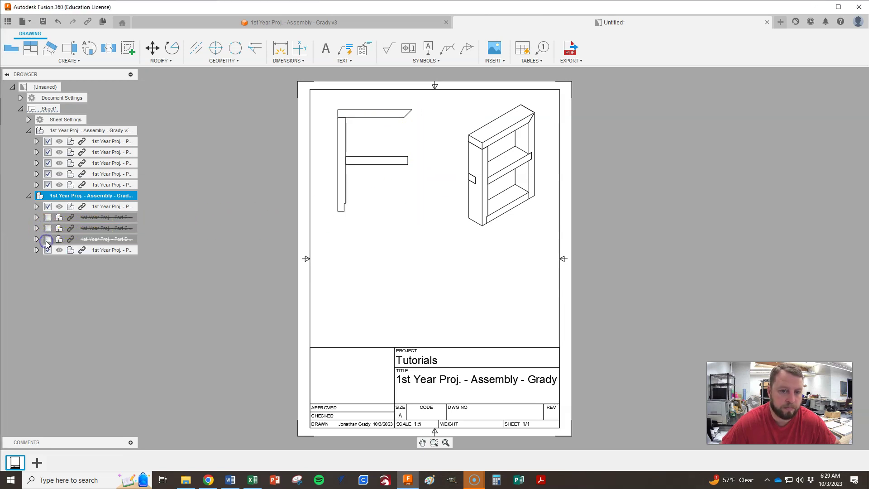
pyautogui.click(47, 251)
pyautogui.click(47, 251)
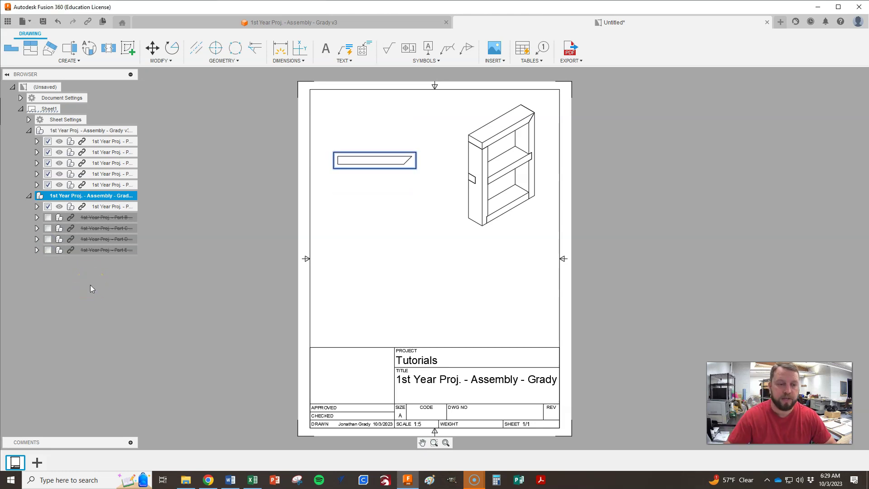
# Step: Move the Part A view higher on the sheet and add a Front base view of the assembly at 1:5 scale below it
pyautogui.moveTo(364, 163); pyautogui.dragTo(365, 125)
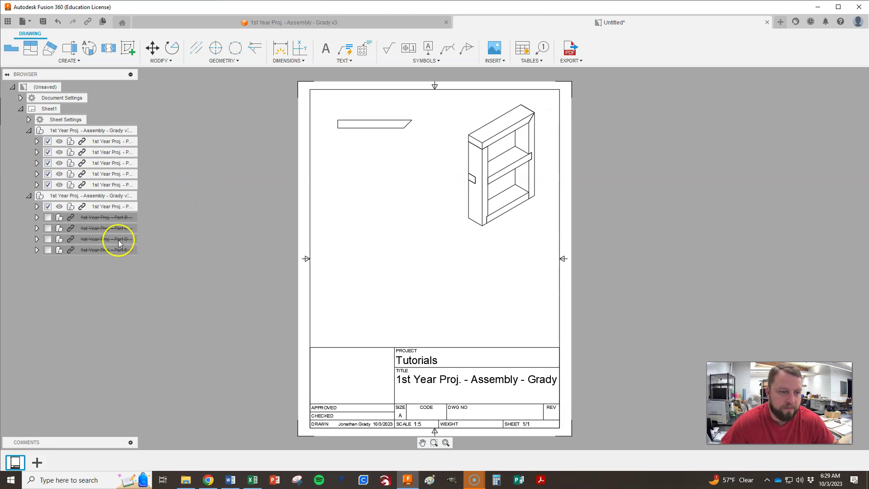
pyautogui.click(74, 62)
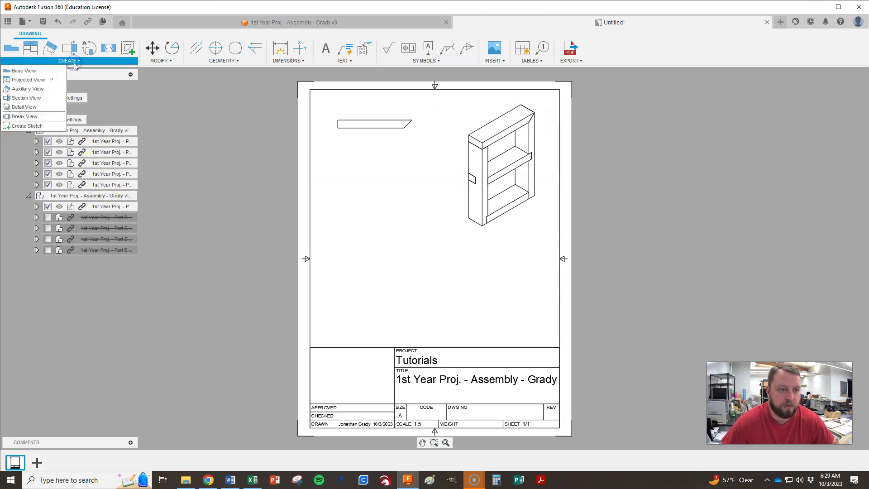
pyautogui.click(63, 71)
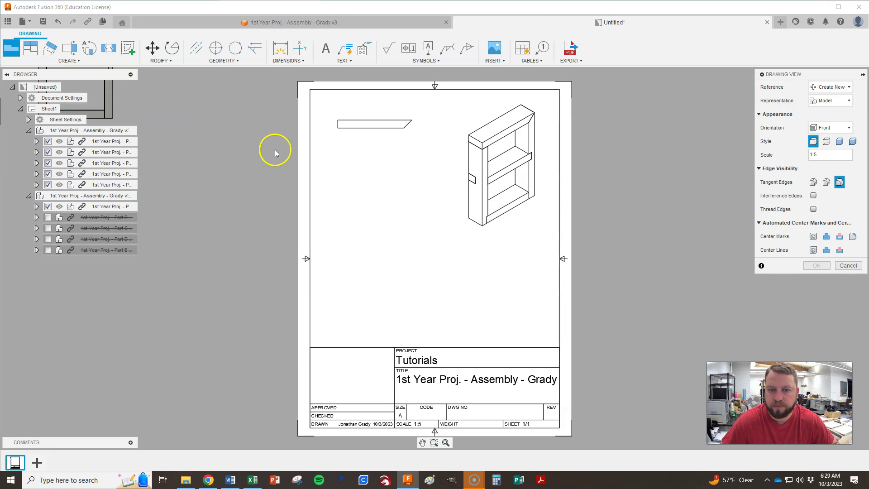
pyautogui.click(372, 217)
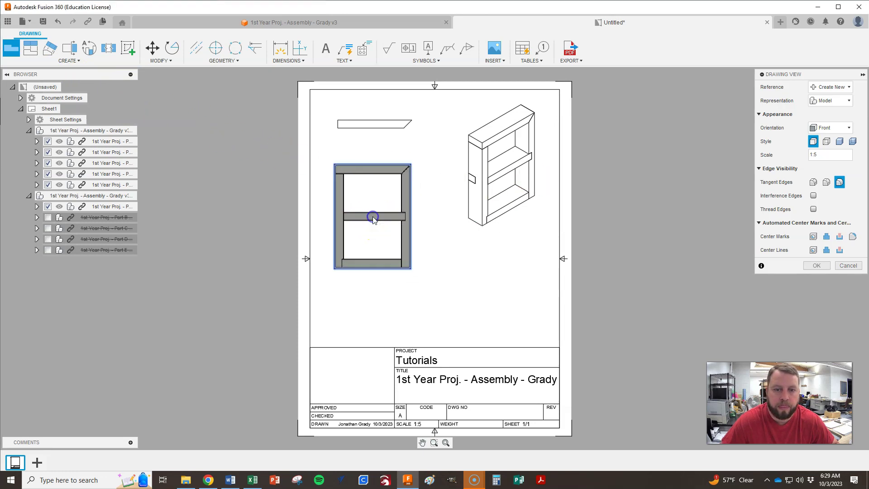
pyautogui.click(815, 266)
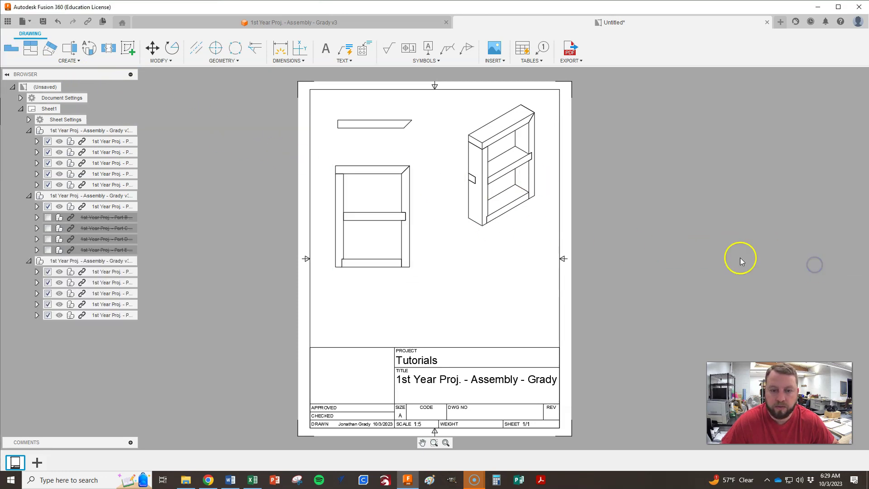
# Step: Suppress Parts A, C, D and E in the new front view so that it shows only Part B
pyautogui.click(48, 272)
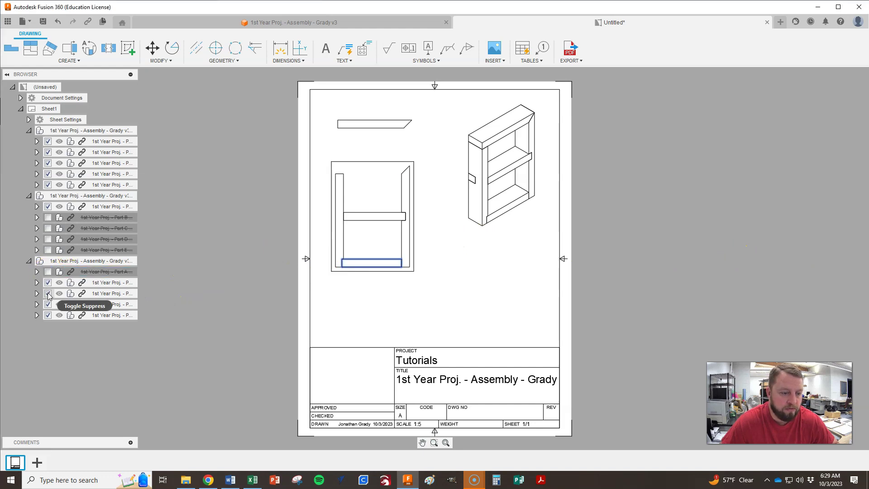
pyautogui.click(48, 294)
pyautogui.click(48, 304)
pyautogui.click(48, 316)
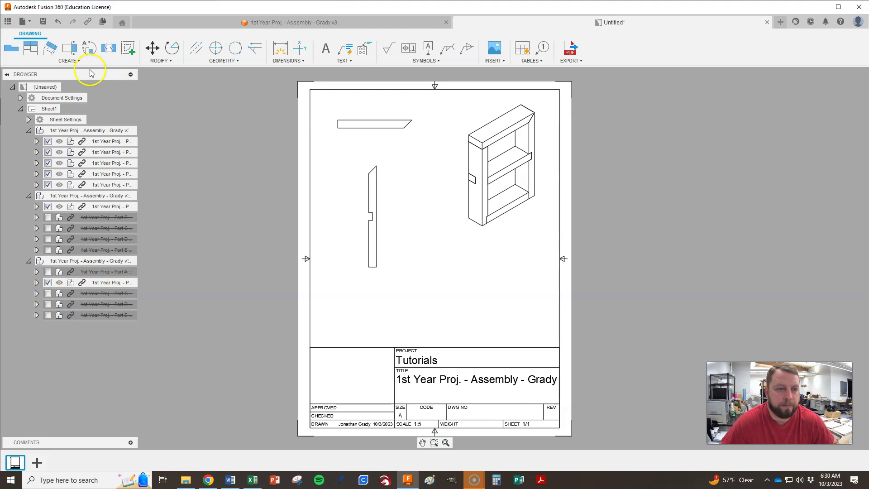
# Step: Add another Front base view of the assembly at 1:5 scale below the isometric view
pyautogui.click(77, 61)
pyautogui.click(45, 69)
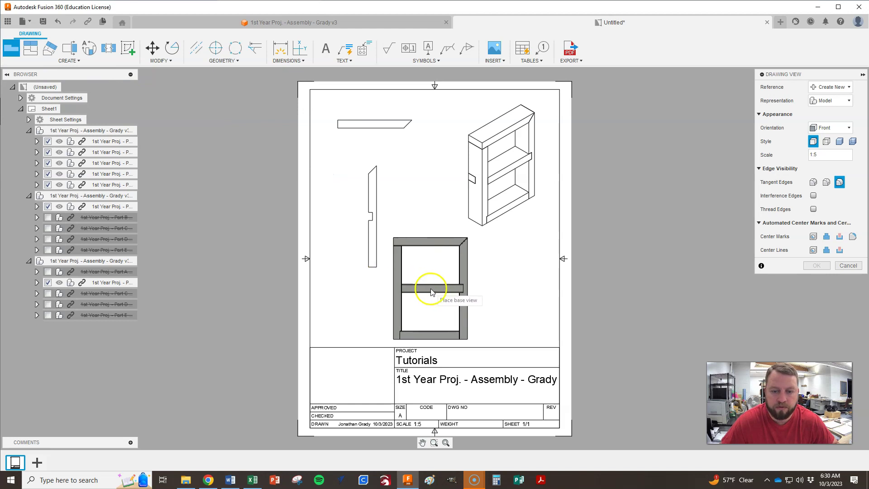
pyautogui.click(514, 288)
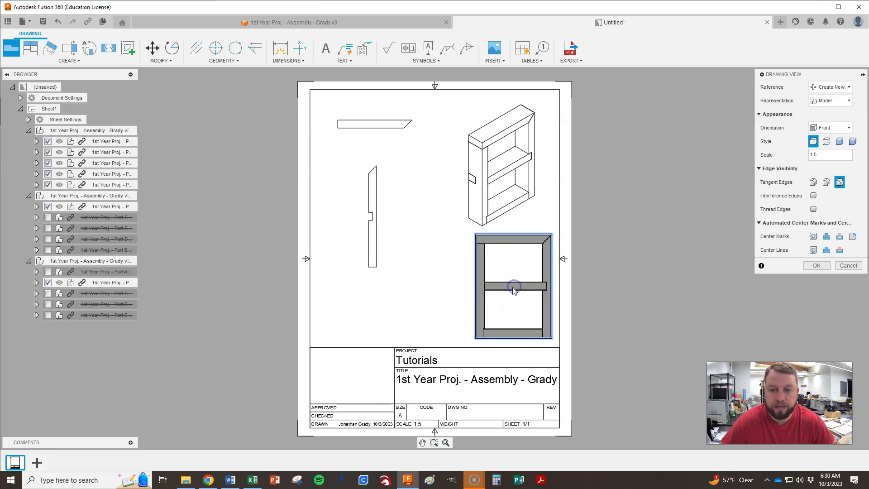
pyautogui.click(817, 266)
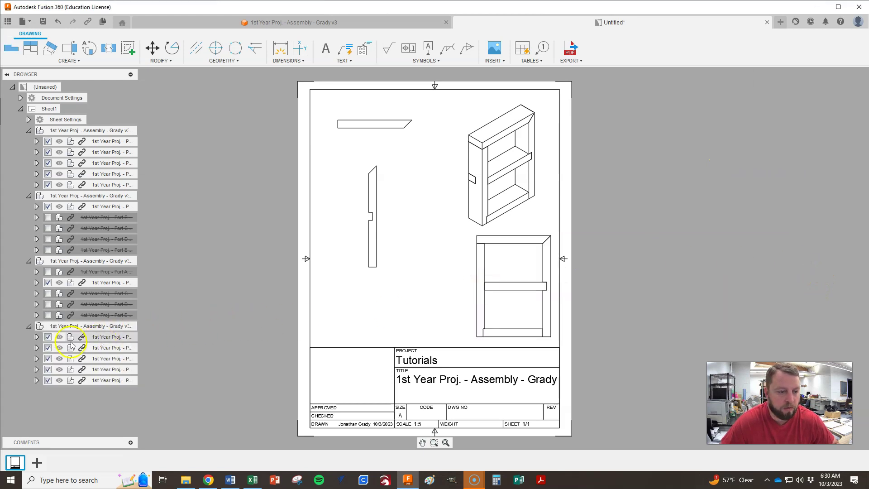
# Step: Suppress Parts A, B, D and E in the front view below the isometric so that it shows only Part C
pyautogui.click(48, 337)
pyautogui.click(48, 347)
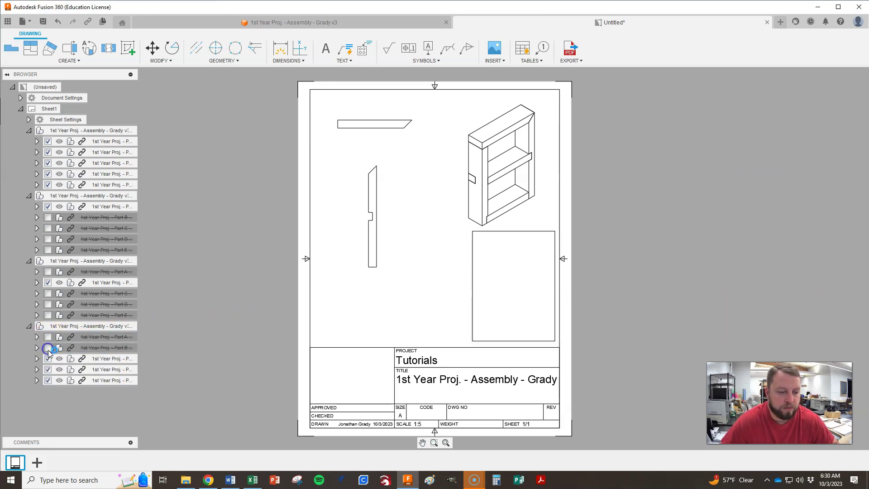
pyautogui.click(48, 369)
pyautogui.click(48, 381)
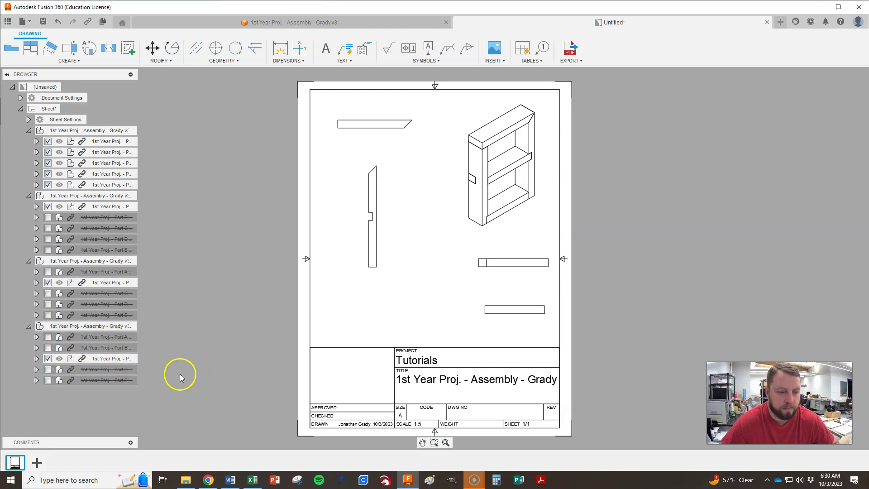
pyautogui.click(48, 380)
pyautogui.click(47, 381)
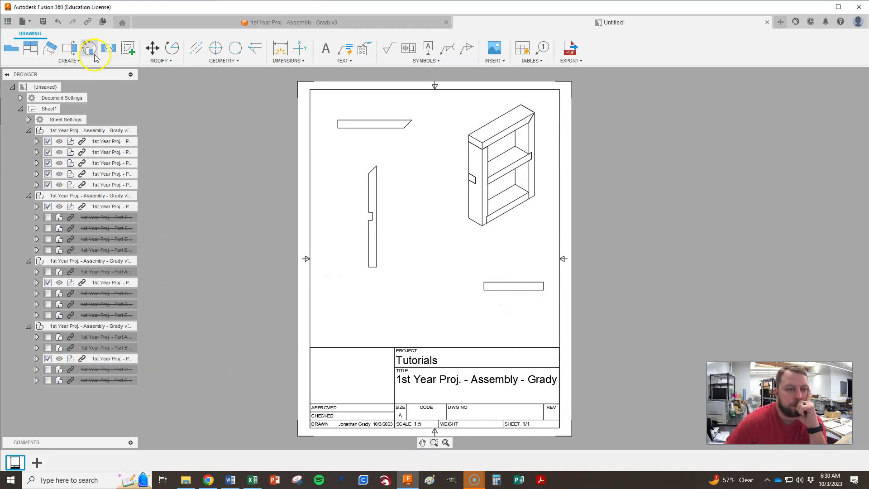
# Step: Add a Front base view of the assembly at 1:5 scale in the sheet's lower-left area, overlapping the Part B view
pyautogui.click(77, 60)
pyautogui.click(46, 71)
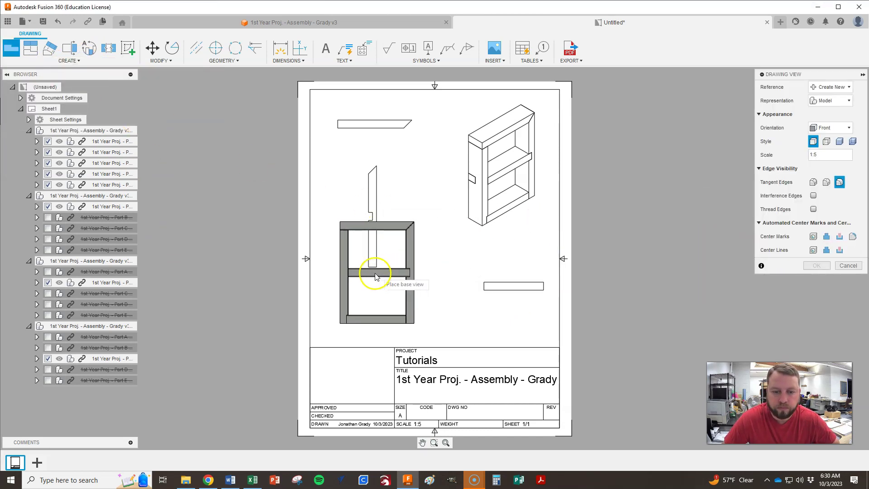
pyautogui.click(370, 278)
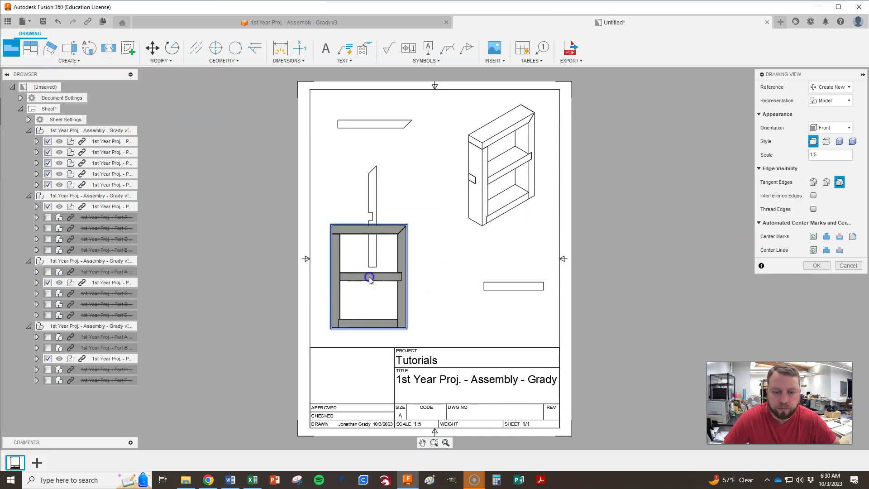
pyautogui.click(817, 266)
# Step: Collapse the component lists of the four earlier views, leaving only the newest view's parts expanded
pyautogui.scroll(-1, 101, 242)
pyautogui.scroll(-1, 100, 242)
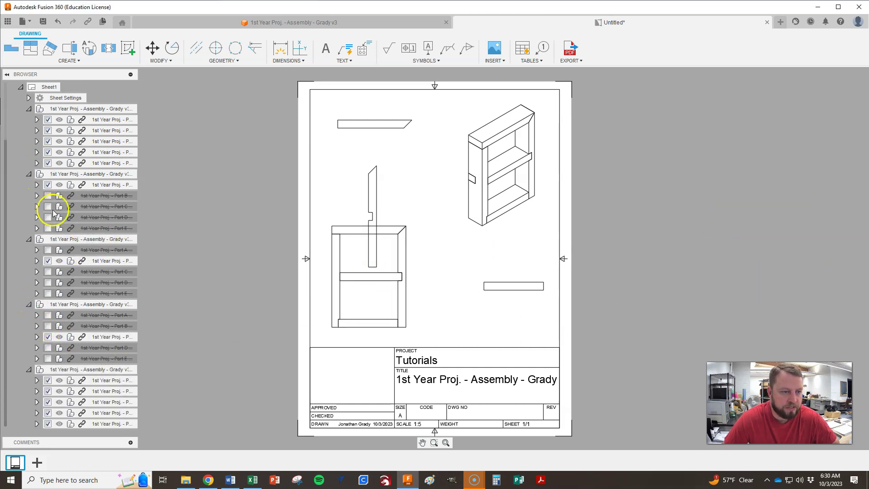
pyautogui.click(30, 109)
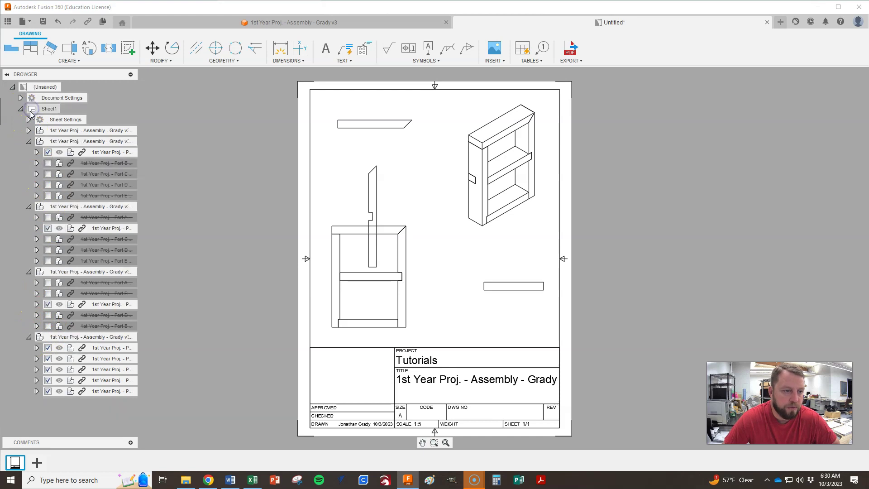
pyautogui.click(29, 142)
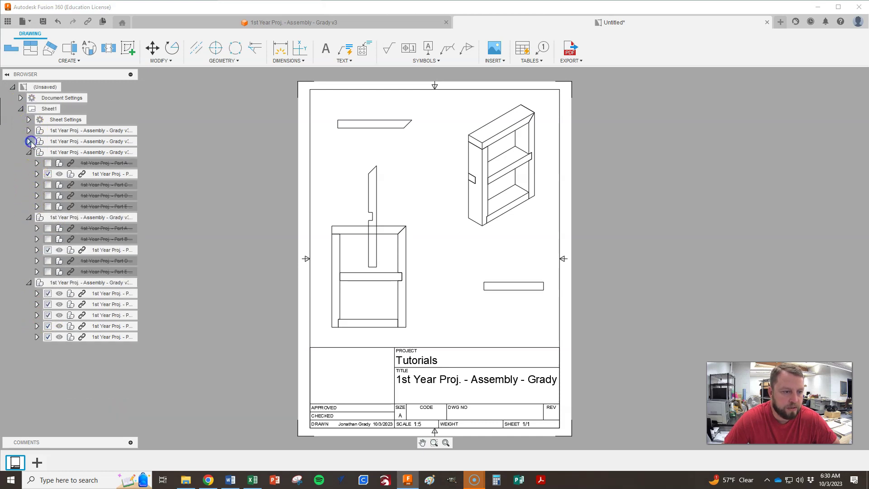
pyautogui.click(29, 153)
pyautogui.click(28, 164)
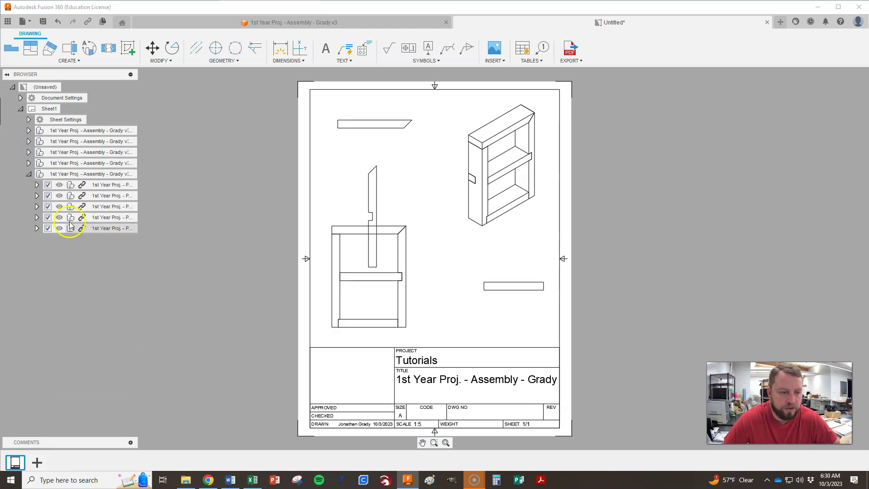
# Step: Suppress Parts A, B, C and E in the newest front view so that it shows only Part D, and collapse its component list
pyautogui.click(48, 206)
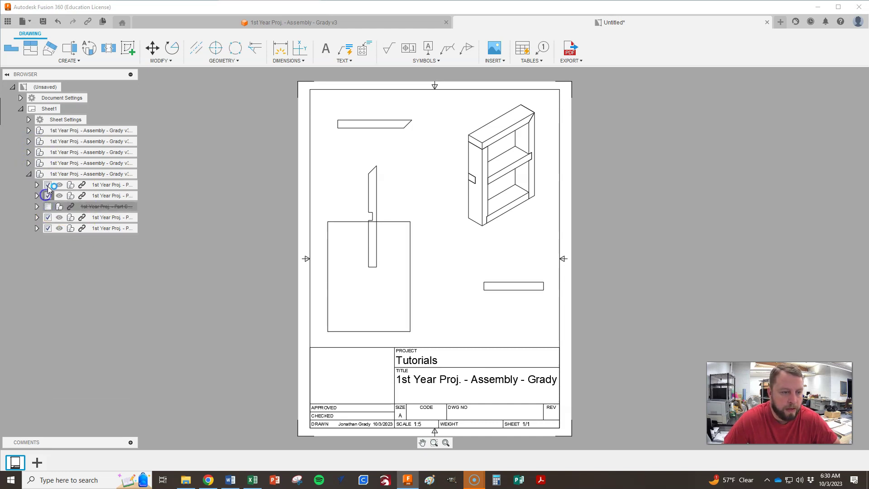
pyautogui.click(48, 196)
pyautogui.click(49, 185)
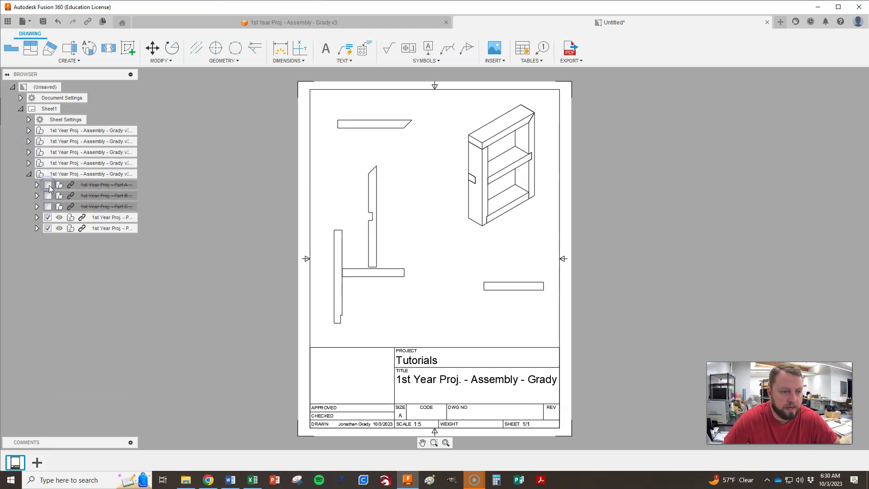
pyautogui.click(48, 228)
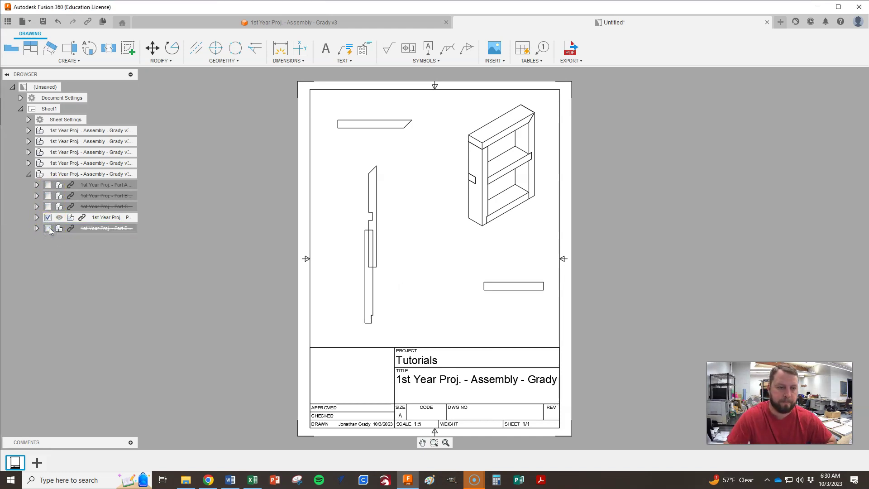
pyautogui.click(28, 174)
# Step: Add a Front base view of the assembly at 1:5 scale between the Part D and Part C views
pyautogui.click(80, 60)
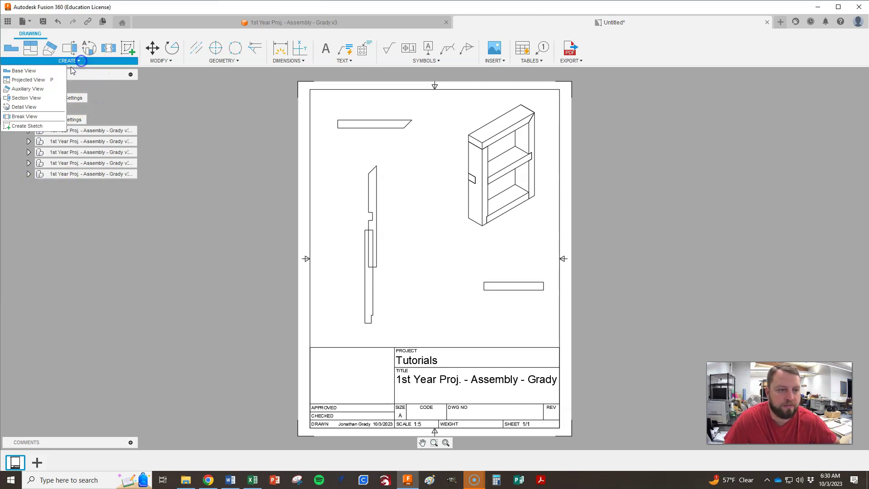
pyautogui.click(54, 71)
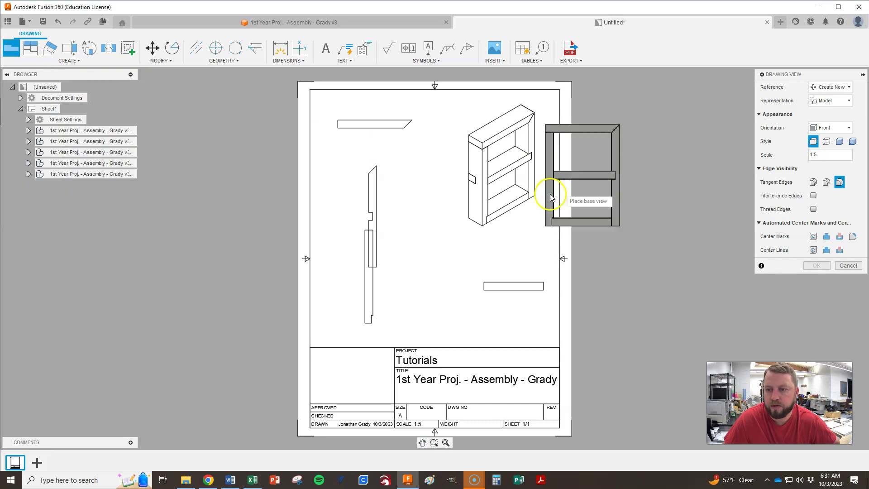
pyautogui.click(438, 279)
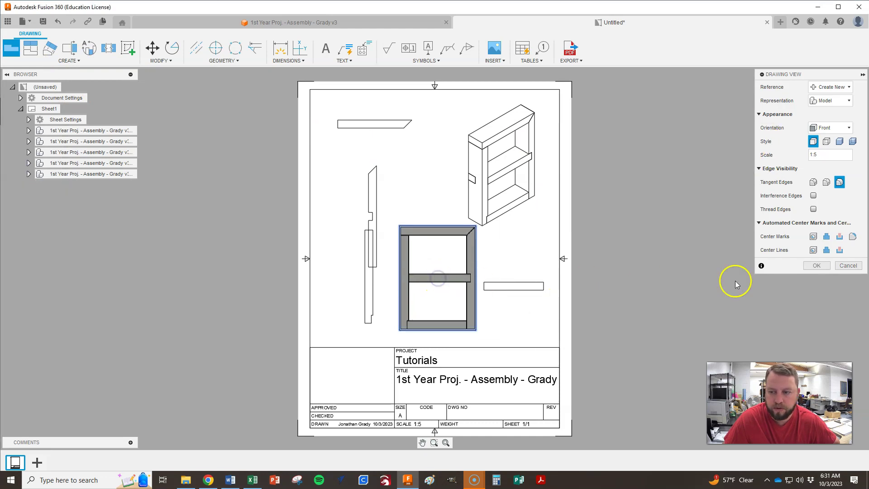
pyautogui.click(817, 265)
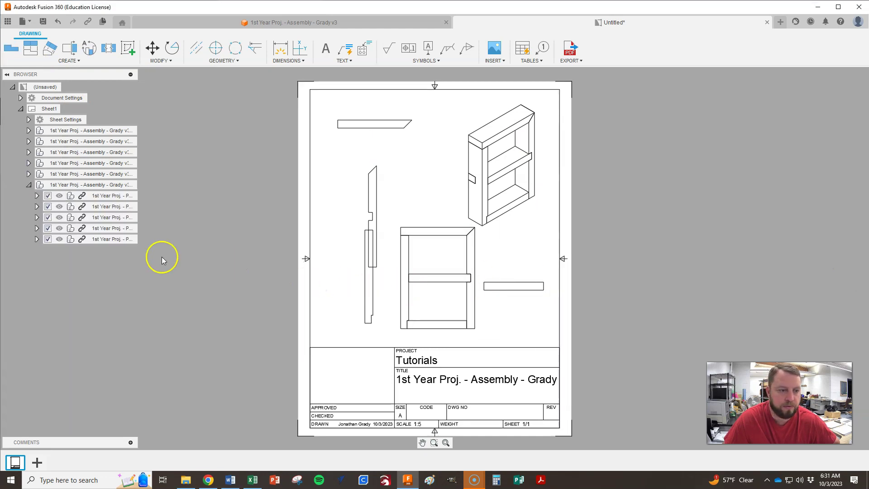
# Step: Suppress Parts A, B, C and D in the newest front view so that it shows only Part E, and collapse its component list
pyautogui.click(48, 195)
pyautogui.click(48, 207)
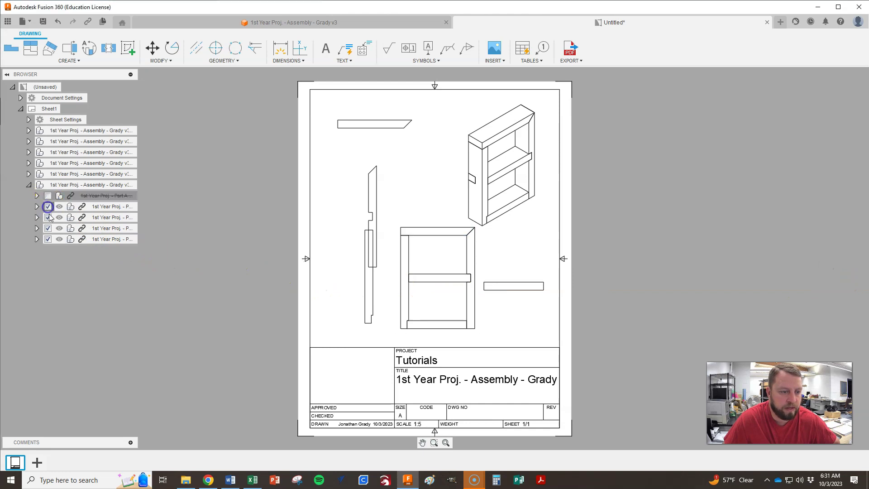
pyautogui.click(48, 218)
pyautogui.click(48, 228)
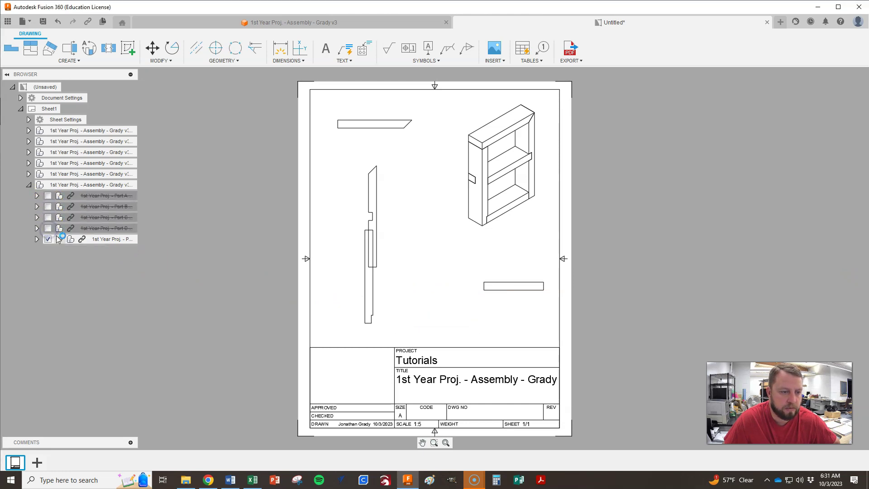
pyautogui.click(23, 183)
pyautogui.click(29, 185)
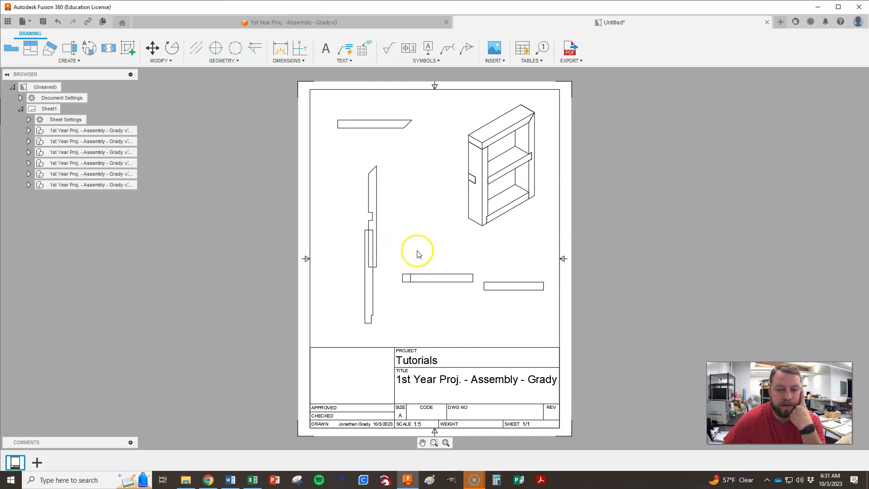
# Step: Move the Part E and Part C views to the sheet's right edge, with Part E just below the isometric view and Part C under it
pyautogui.click(436, 278)
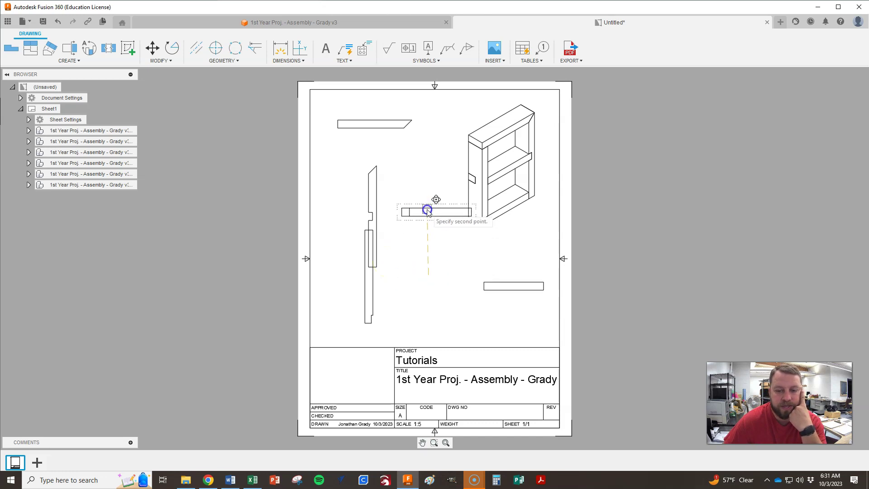
pyautogui.click(541, 229)
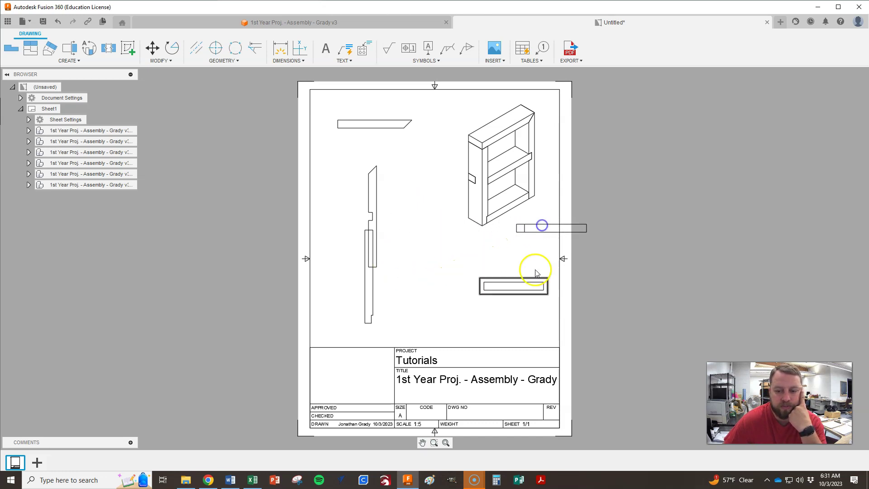
pyautogui.click(523, 289)
pyautogui.click(565, 262)
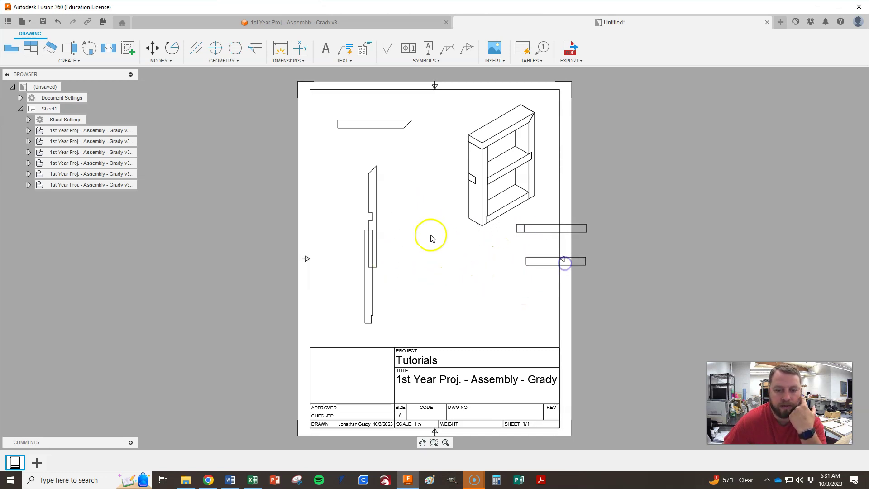
# Step: Separate the overlapping vertical views by moving Part B toward the sheet's centre and Part D to the lower-left area
pyautogui.click(373, 210)
pyautogui.click(412, 209)
pyautogui.click(372, 249)
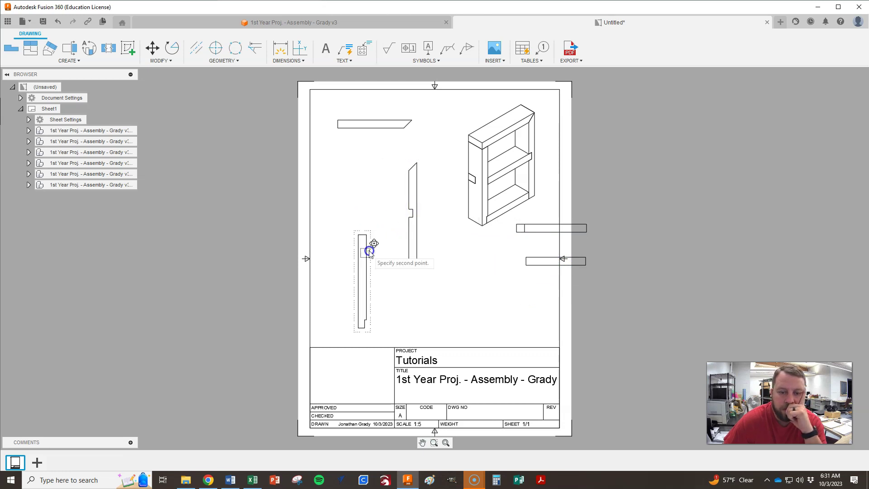
pyautogui.click(334, 289)
# Step: Move the Part C view down to just above the title block and reposition the isometric view in the sheet's upper-right area
pyautogui.click(524, 265)
pyautogui.click(519, 292)
pyautogui.click(520, 244)
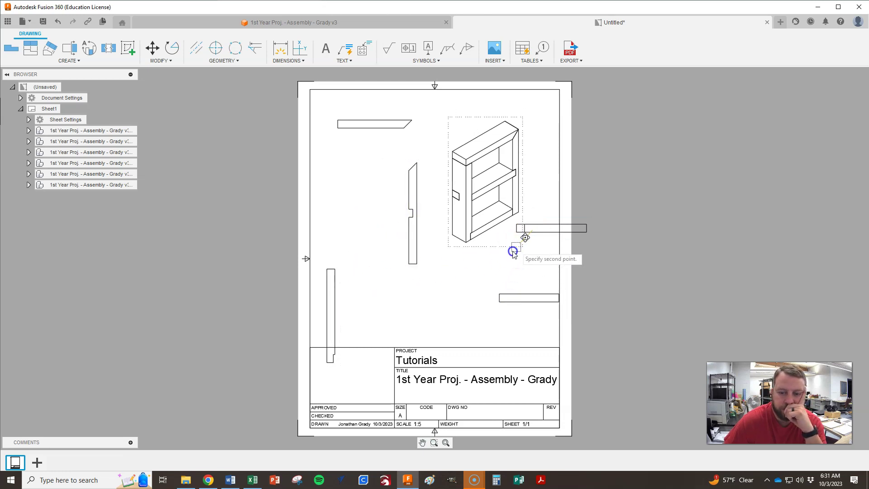
pyautogui.click(538, 230)
pyautogui.moveTo(524, 192); pyautogui.dragTo(535, 193)
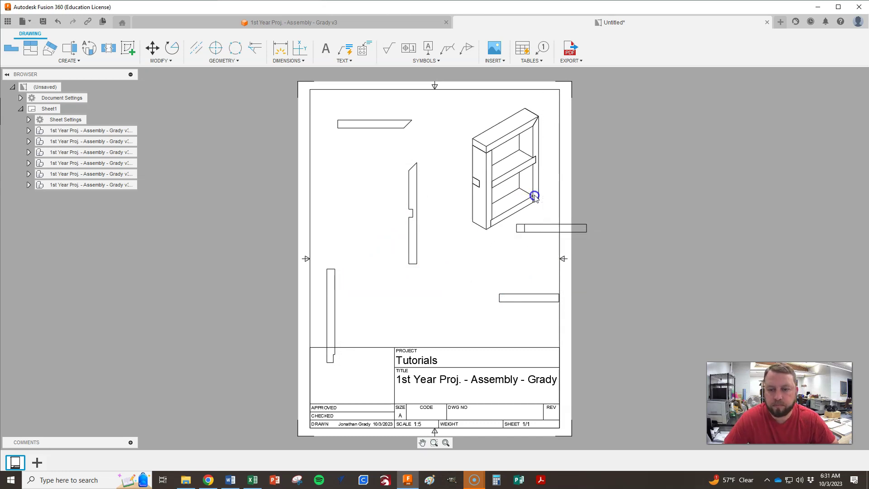
# Step: Move the Part E view inside the sheet border below the isometric view and shift the Part B view toward the sheet's left side
pyautogui.click(572, 229)
pyautogui.click(542, 262)
pyautogui.click(412, 237)
pyautogui.click(377, 231)
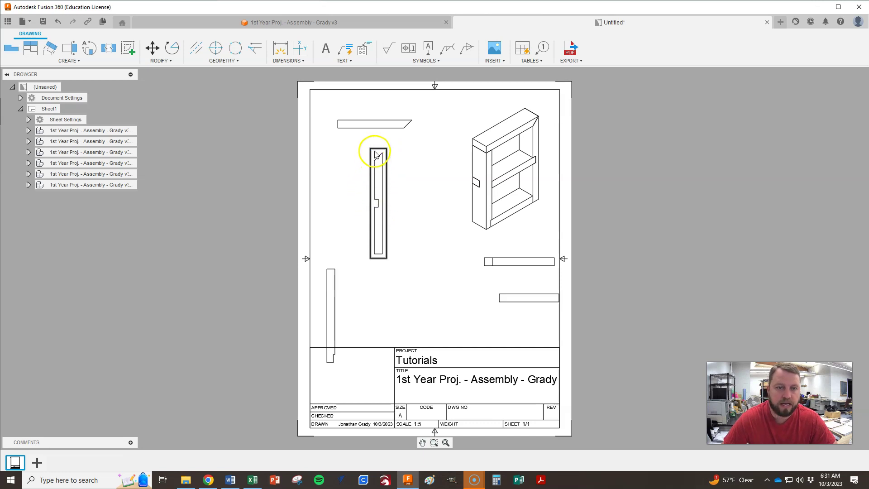
# Step: Rotate the Part B view 270 degrees about a corner of its notch so that it lies horizontally
pyautogui.click(171, 53)
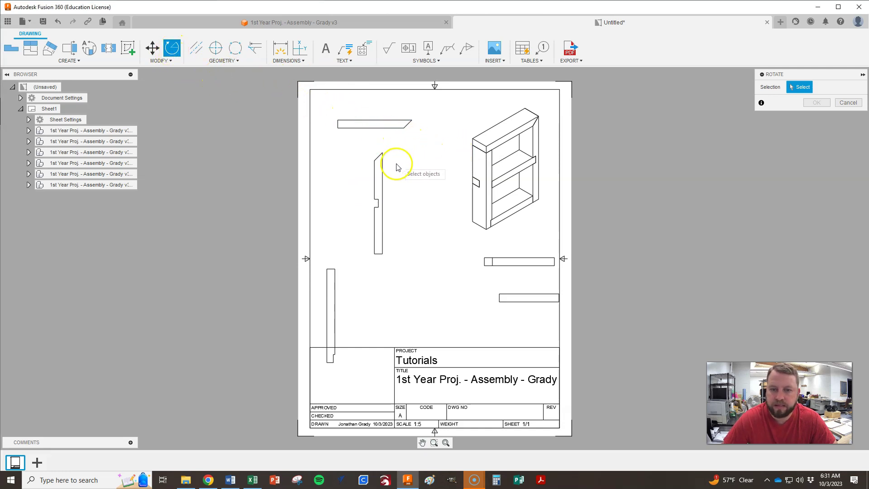
pyautogui.click(382, 176)
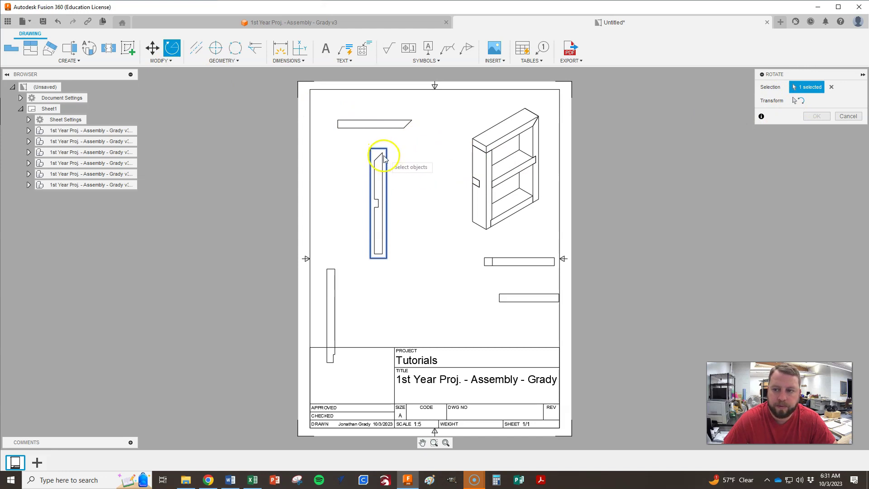
pyautogui.click(799, 100)
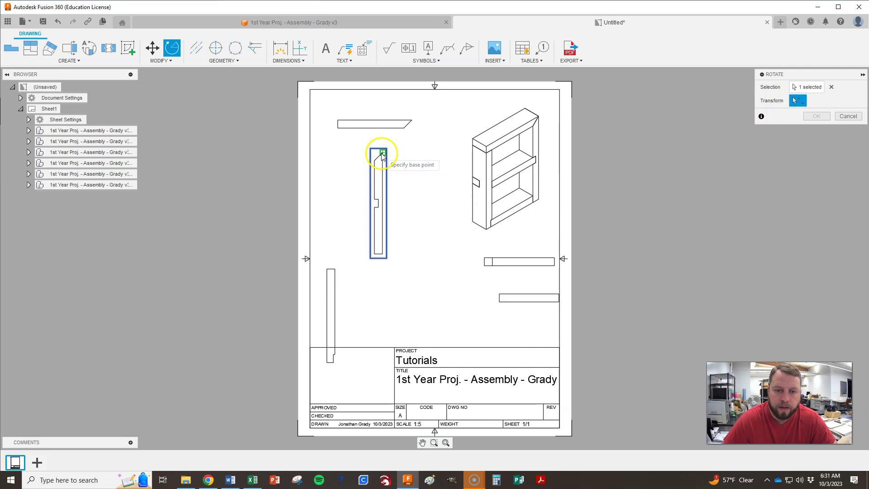
pyautogui.click(378, 198)
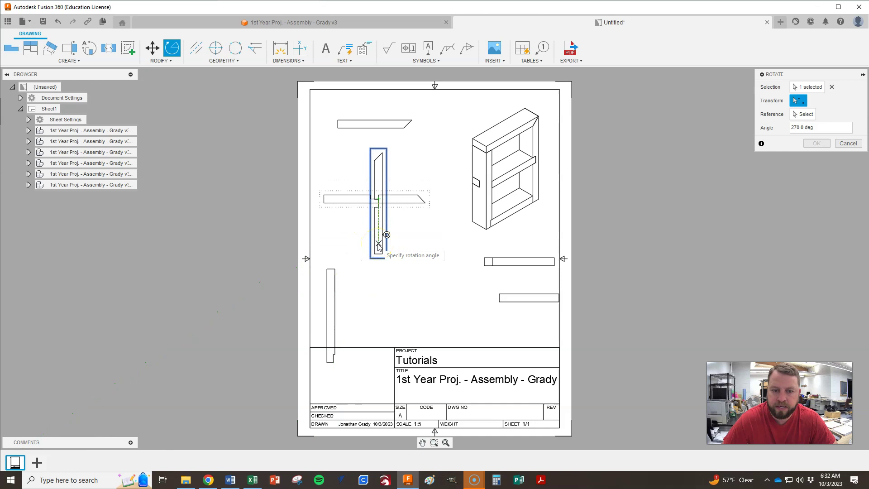
pyautogui.click(378, 246)
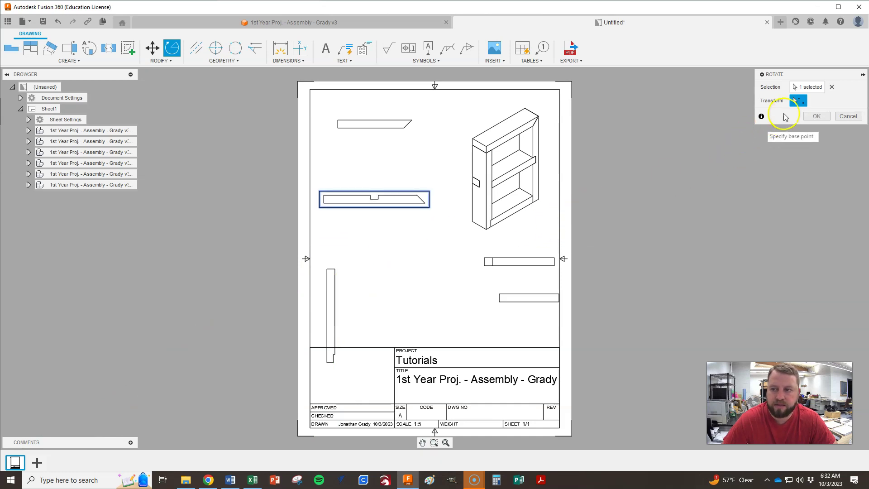
# Step: Rotate the Part D view 90 degrees about its upper-right corner so that it lies horizontally
pyautogui.click(832, 87)
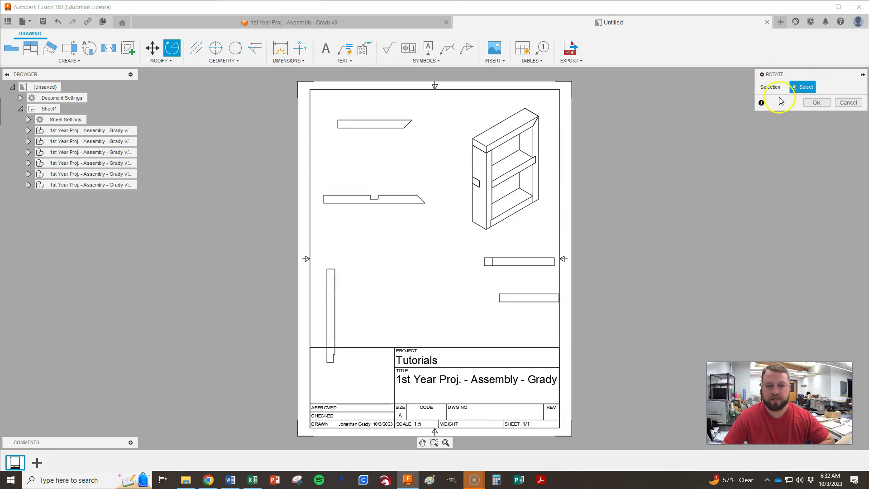
pyautogui.click(334, 294)
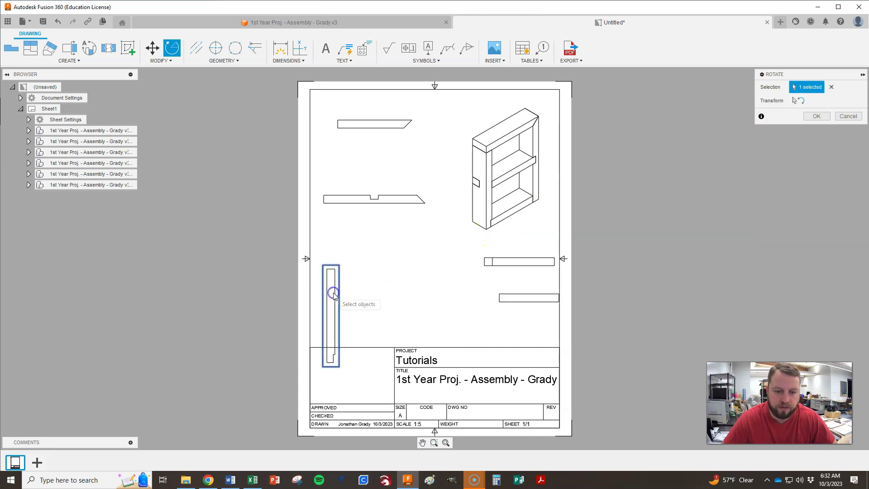
pyautogui.click(799, 100)
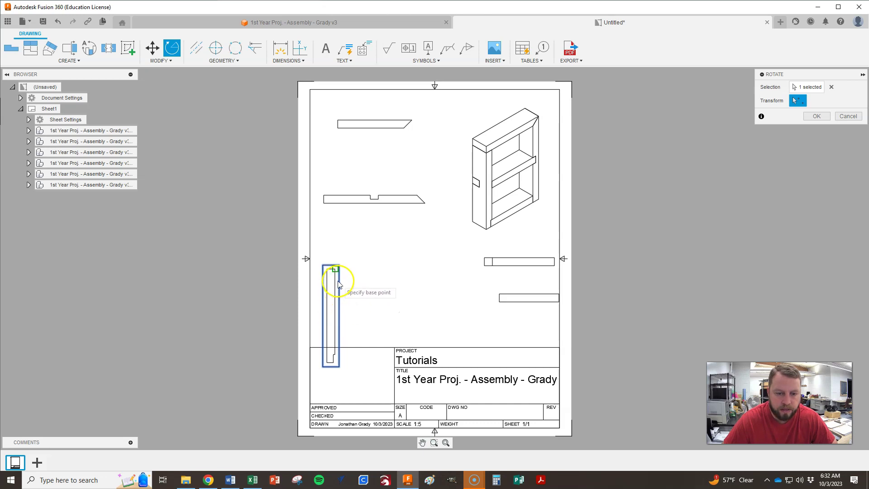
pyautogui.click(335, 269)
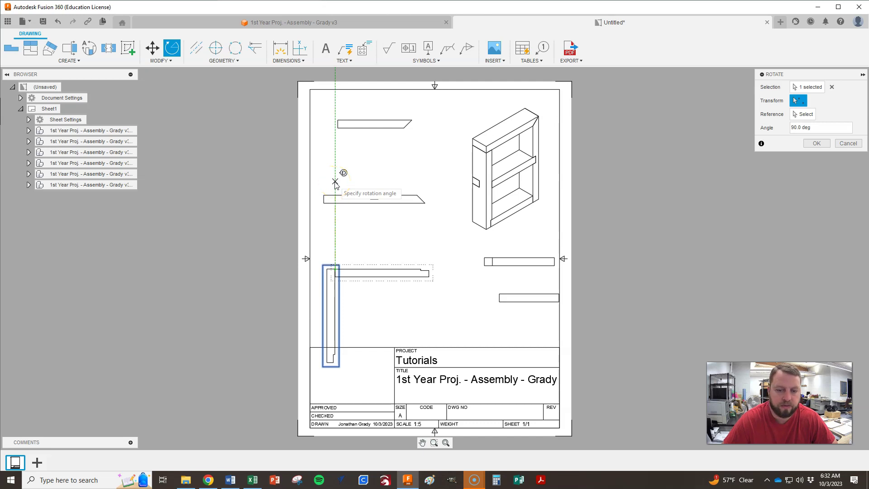
pyautogui.click(335, 183)
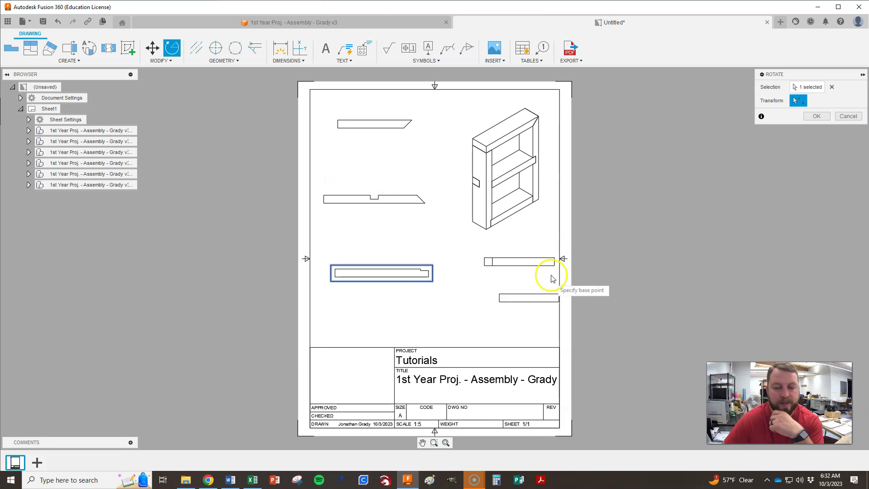
pyautogui.click(817, 117)
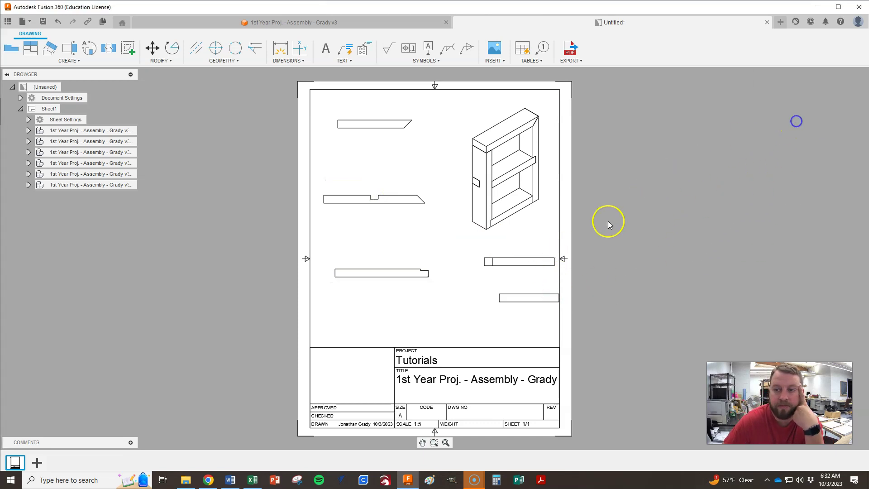
# Step: Move the Part B and Part D views up to stack them in a column below the Part A view
pyautogui.click(395, 200)
pyautogui.click(395, 187)
pyautogui.click(388, 271)
pyautogui.click(393, 235)
pyautogui.click(440, 273)
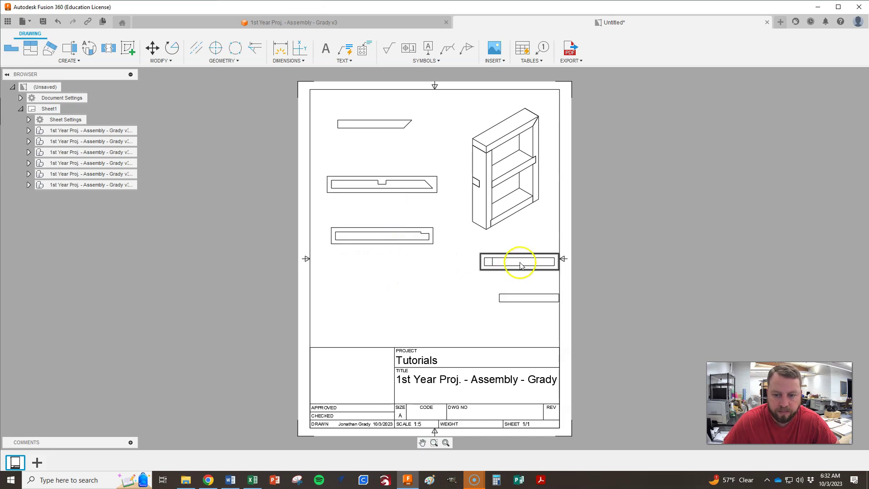
# Step: Move the Part C view to the lower-left area above the title block and the Part E view to the lower-right area
pyautogui.click(544, 298)
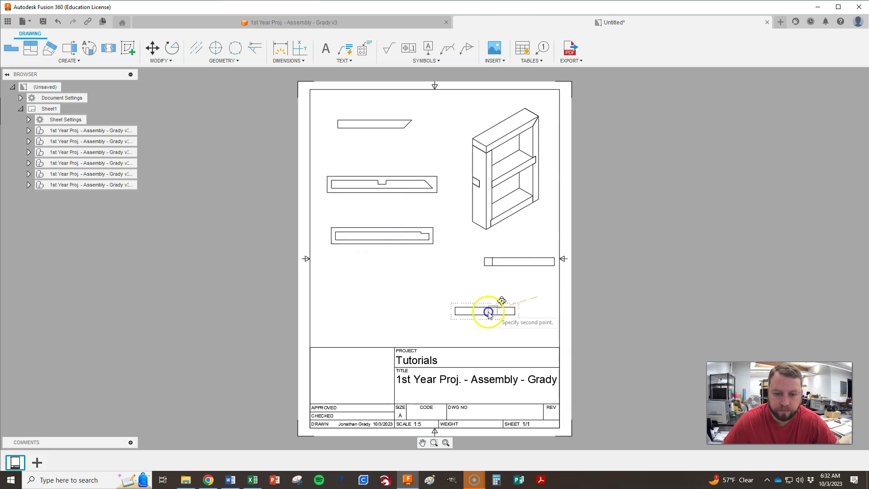
pyautogui.click(501, 262)
pyautogui.click(472, 295)
# Step: Change the orientation of the Part E view from Front to TOP
pyautogui.click(505, 297)
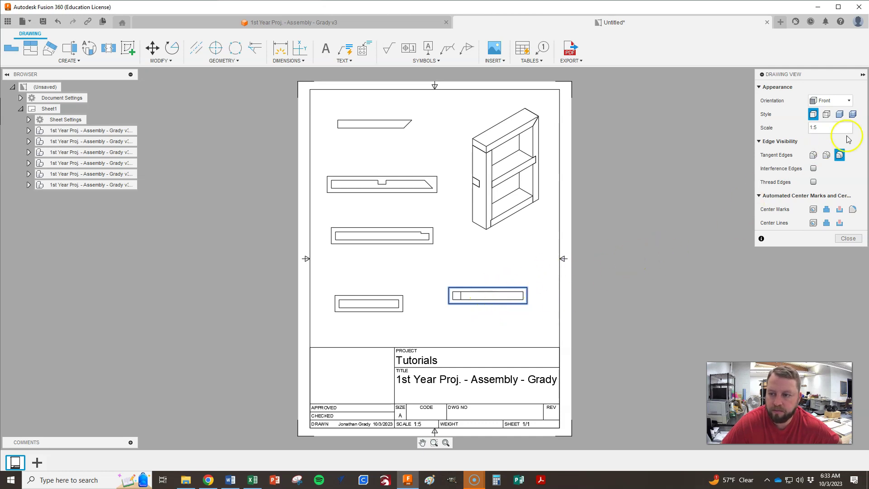
pyautogui.click(850, 100)
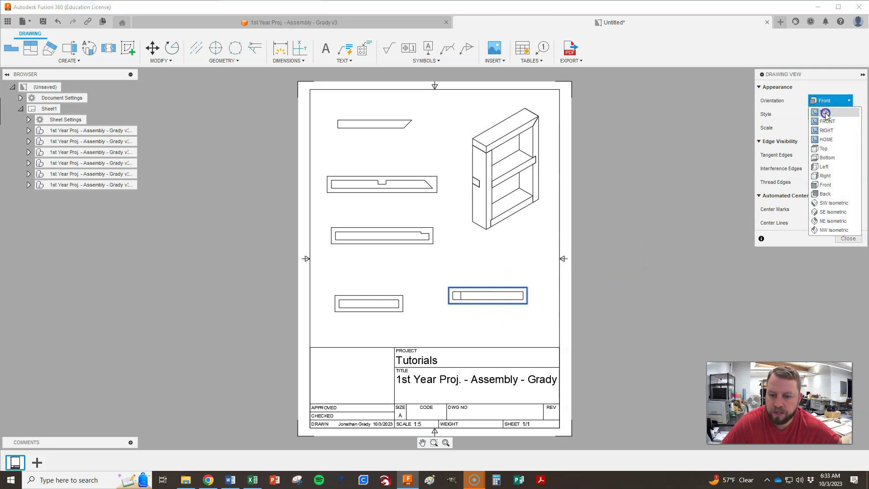
pyautogui.click(825, 113)
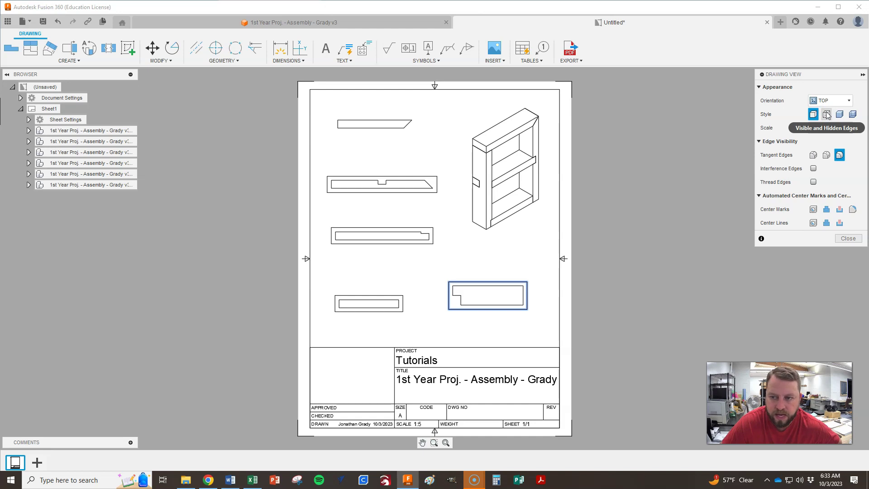
pyautogui.click(850, 239)
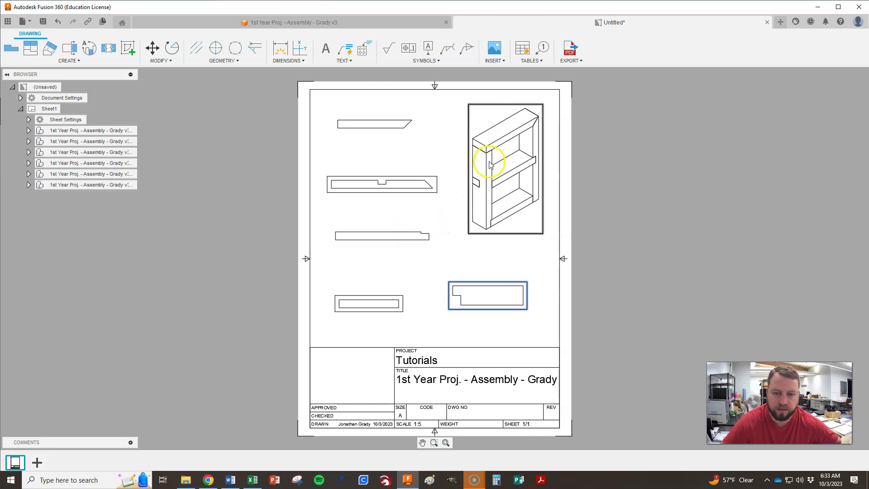
pyautogui.click(403, 237)
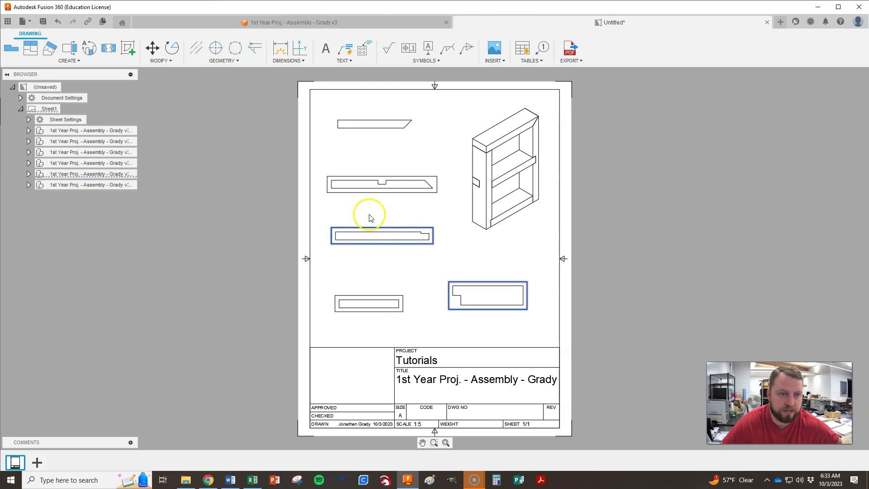
pyautogui.click(163, 54)
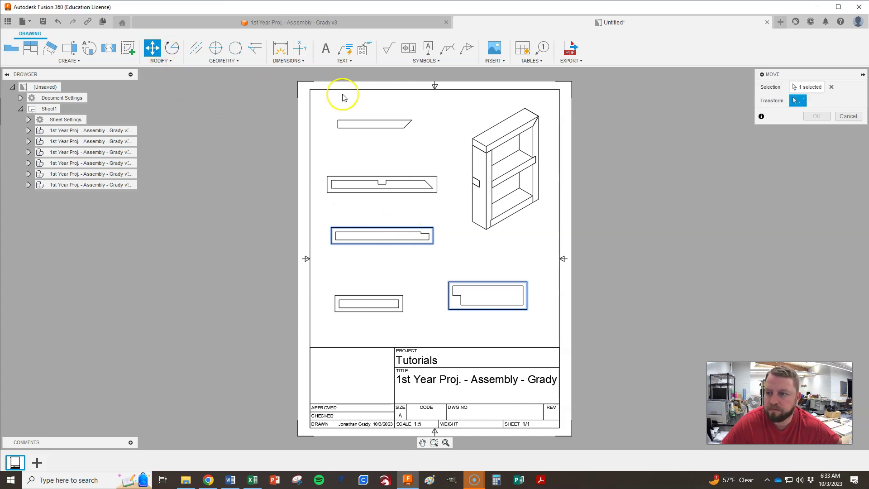
pyautogui.click(839, 119)
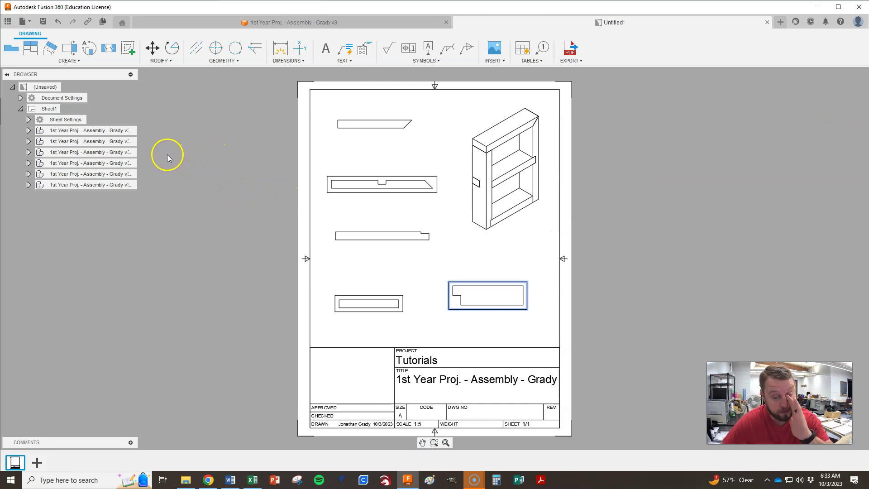
pyautogui.click(61, 175)
pyautogui.rightClick(61, 175)
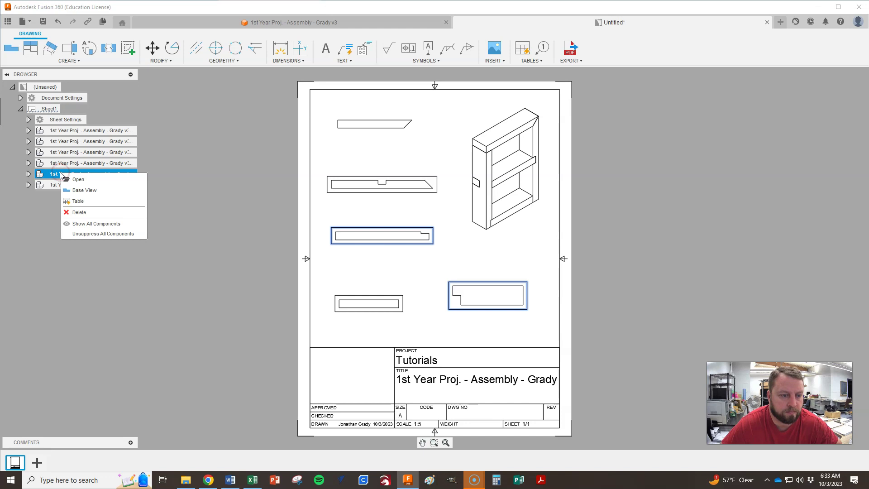
pyautogui.click(179, 116)
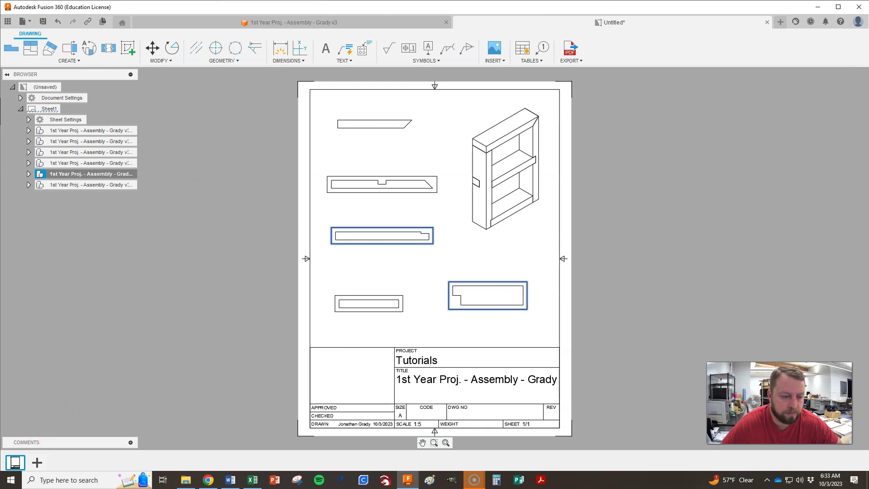
pyautogui.click(336, 330)
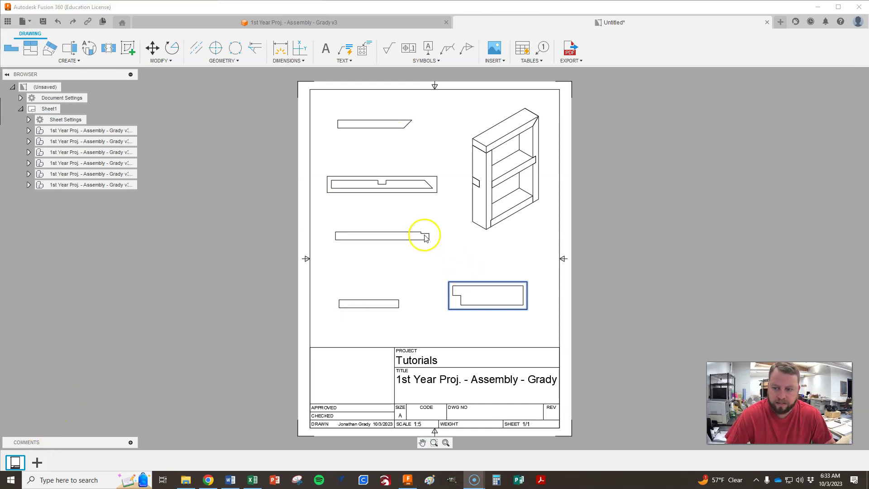
# Step: Move the Part E view under the isometric view and nudge the Part A view slightly down and to the right
pyautogui.click(503, 289)
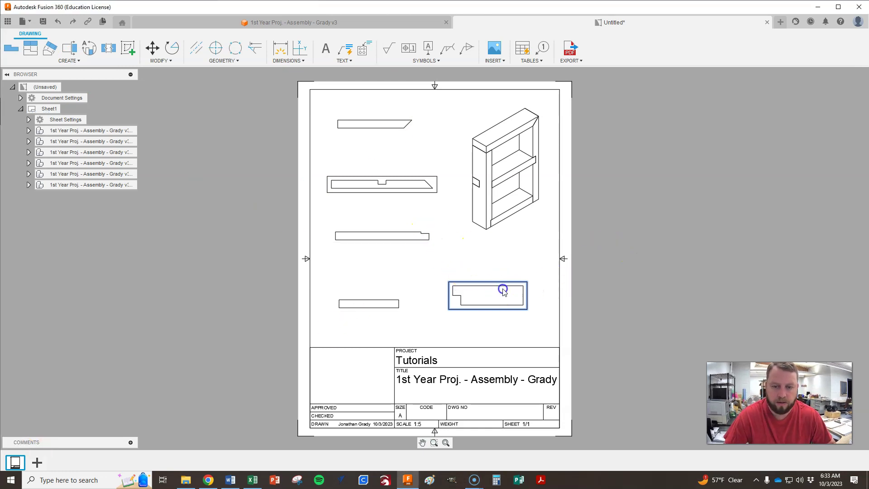
pyautogui.moveTo(492, 291)
pyautogui.mouseDown()
pyautogui.moveTo(515, 282)
pyautogui.moveTo(514, 299)
pyautogui.mouseUp()
pyautogui.moveTo(397, 124); pyautogui.dragTo(398, 131)
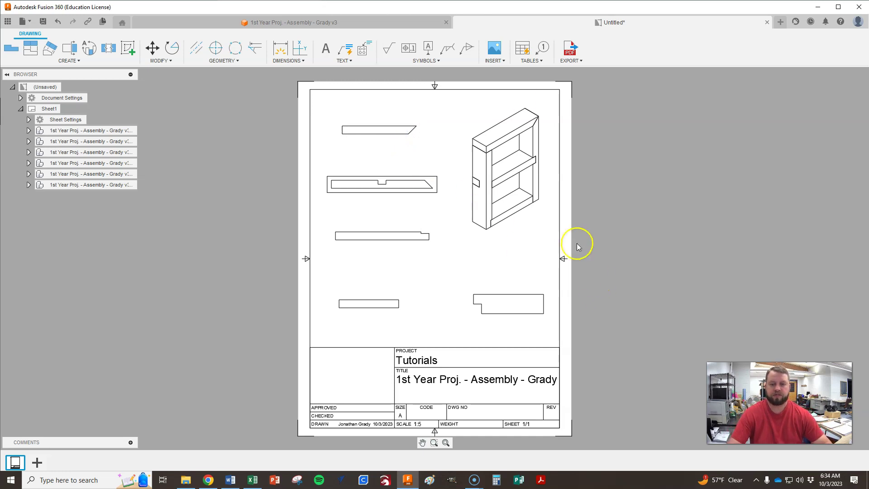
# Step: Dimension the full length of the Part A view's upper edge, placing the dimension above the part
pyautogui.scroll(5, 351, 74)
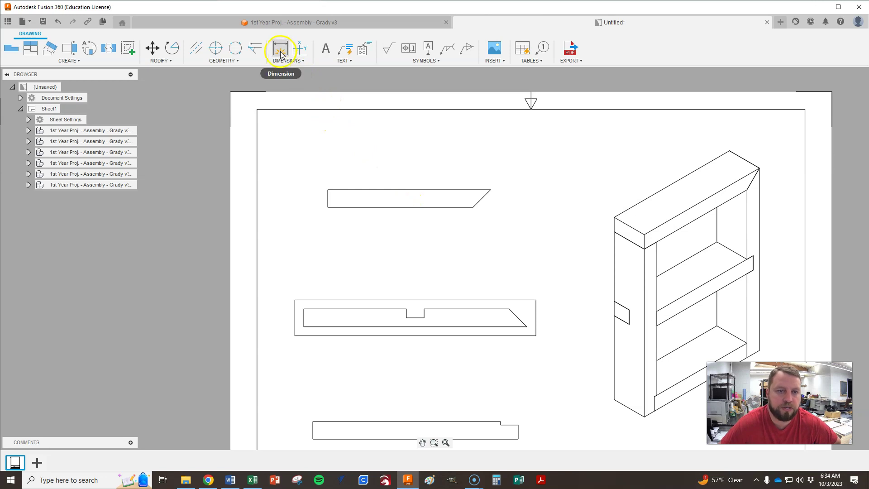
pyautogui.click(287, 60)
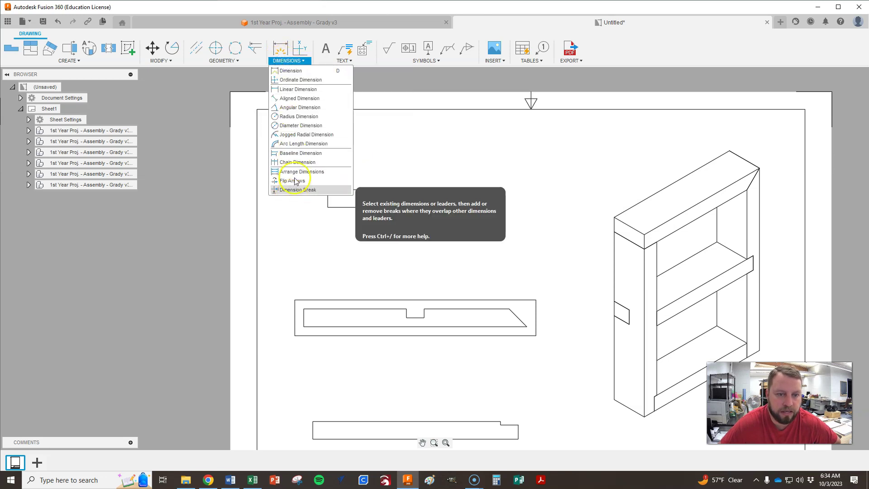
pyautogui.click(290, 72)
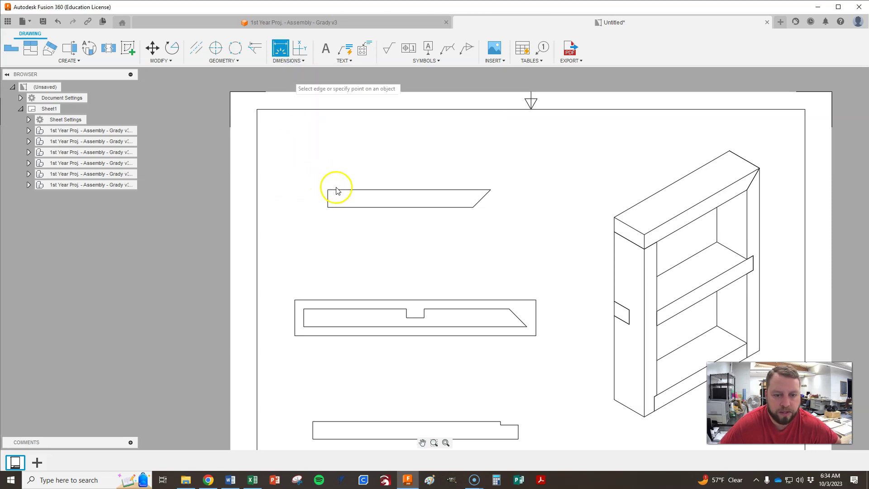
pyautogui.click(365, 191)
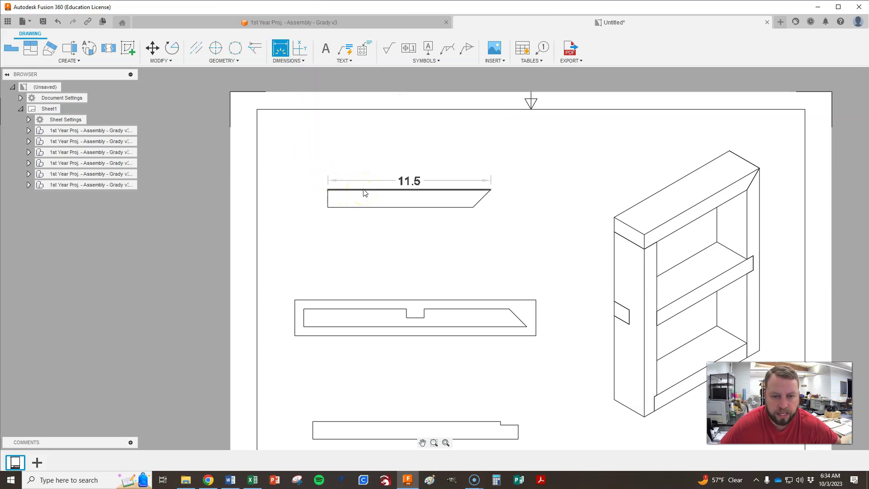
pyautogui.click(329, 191)
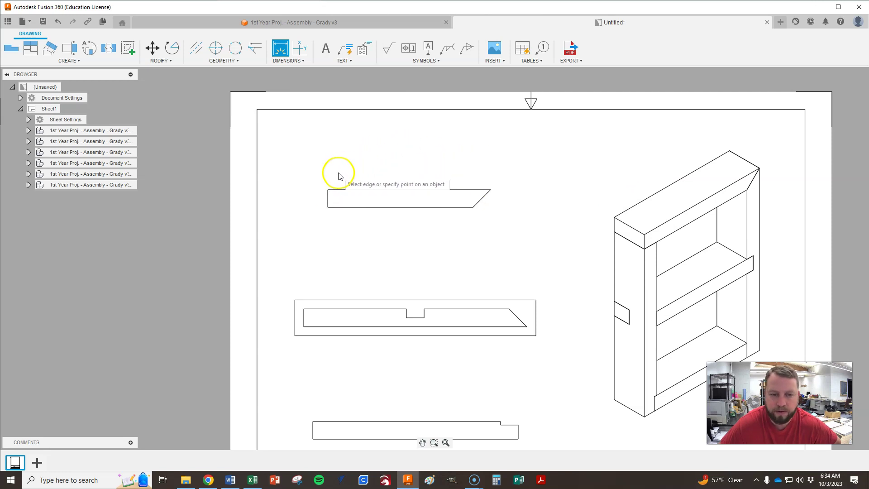
pyautogui.click(329, 190)
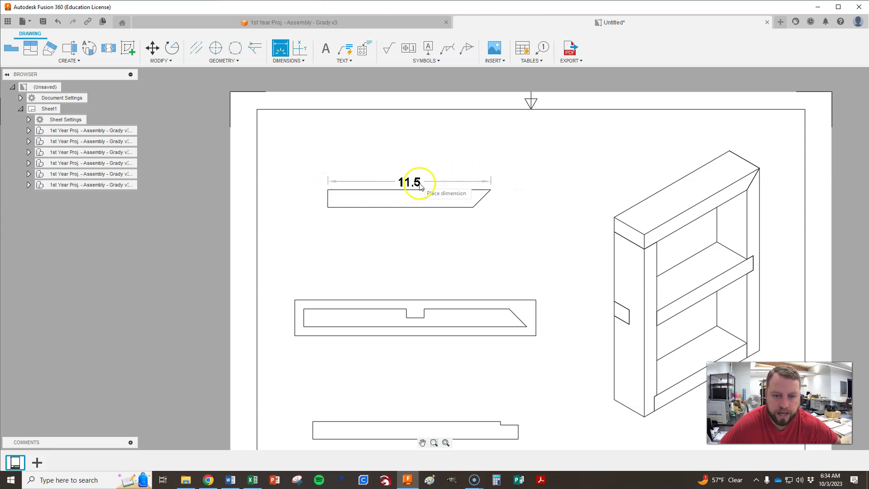
pyautogui.click(405, 168)
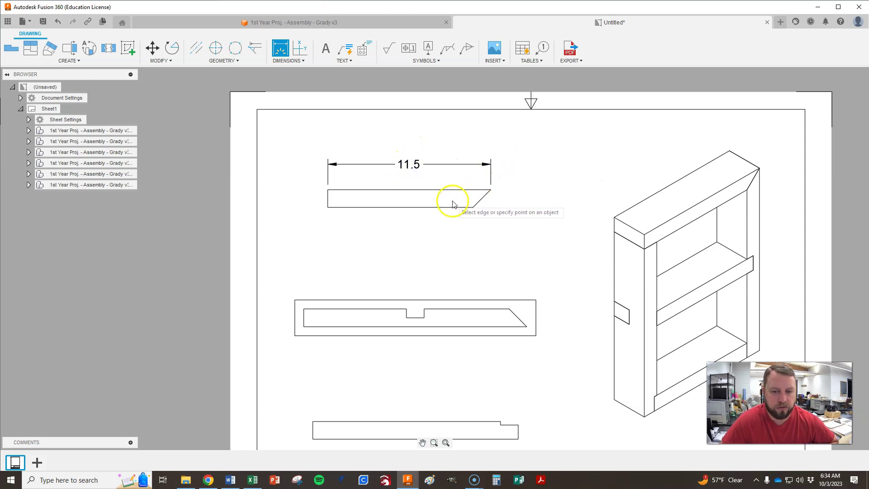
# Step: Dimension the height of the Part A view's square end, placing the dimension to the left of the part
pyautogui.click(328, 189)
pyautogui.click(328, 207)
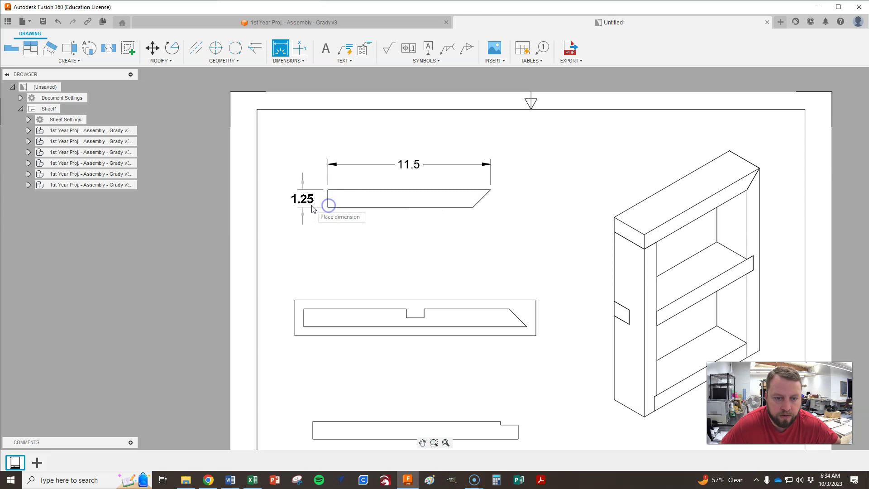
pyautogui.click(293, 212)
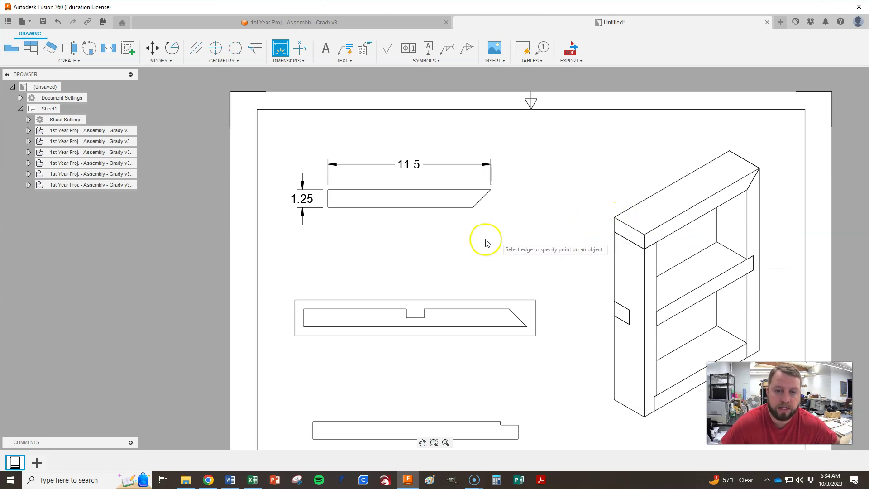
# Step: Dimension the angle between the Part A view's upper edge and its slanted end, placing the dimension below the part
pyautogui.click(469, 194)
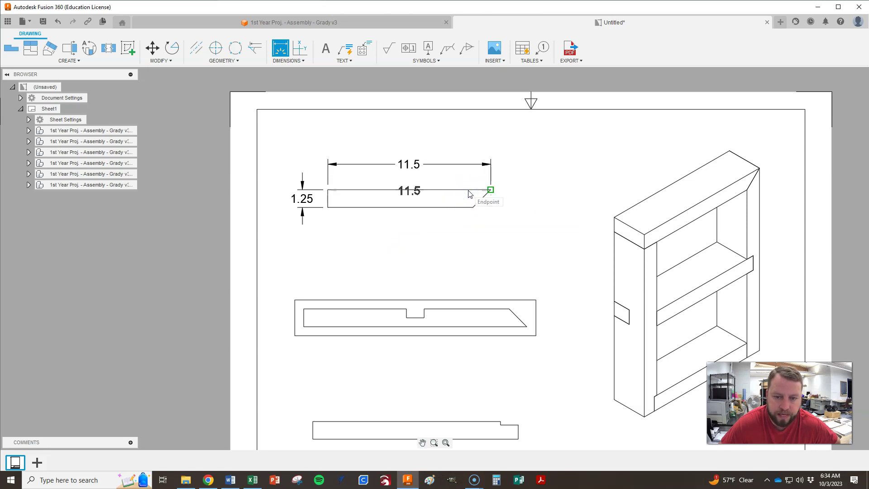
pyautogui.click(446, 192)
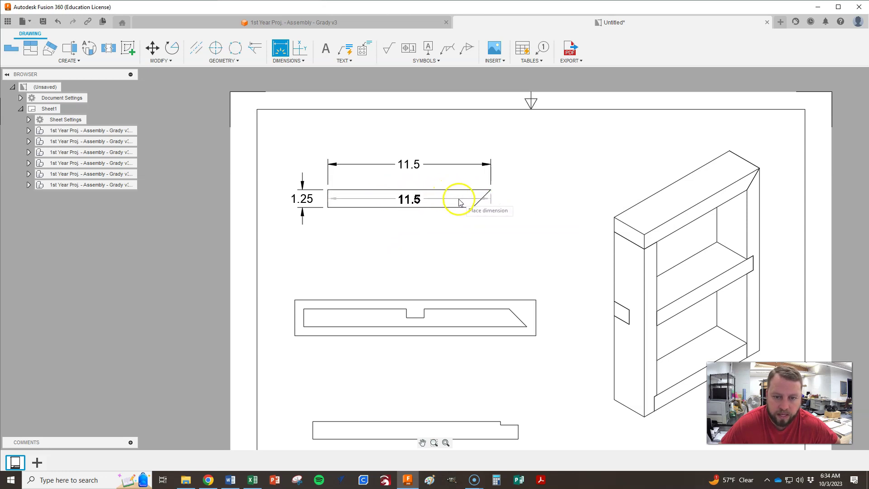
pyautogui.click(480, 203)
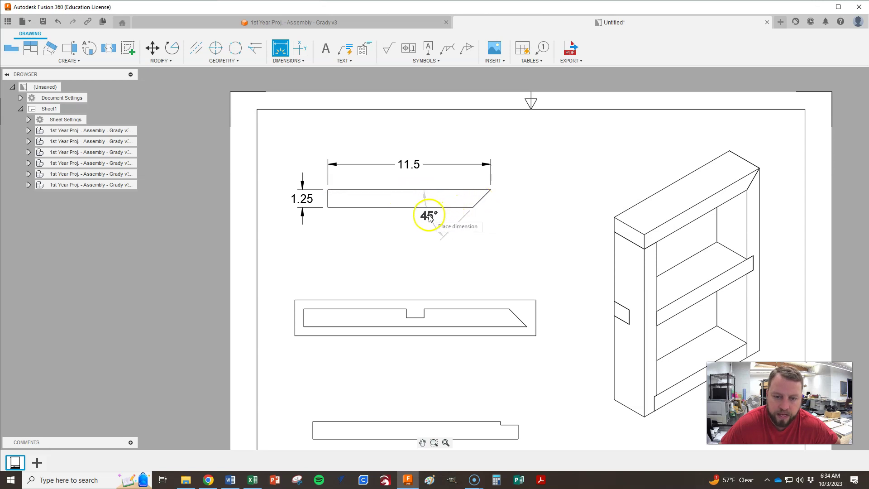
pyautogui.click(426, 219)
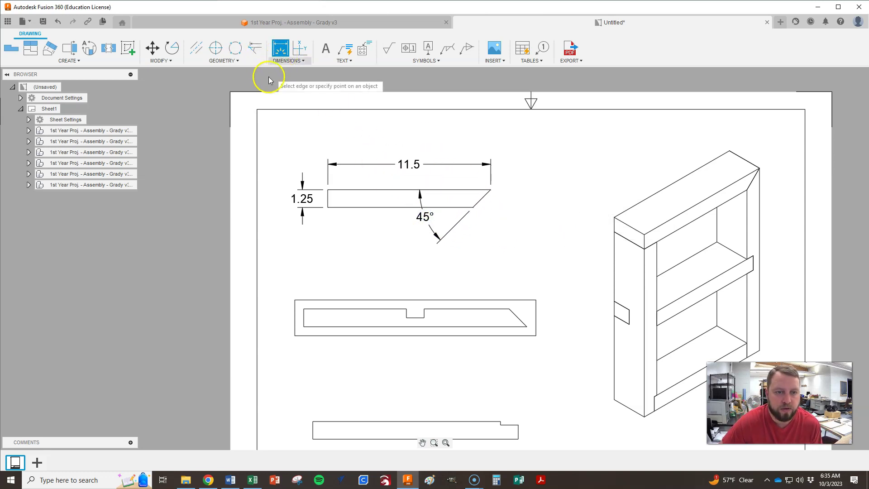
pyautogui.press('Escape')
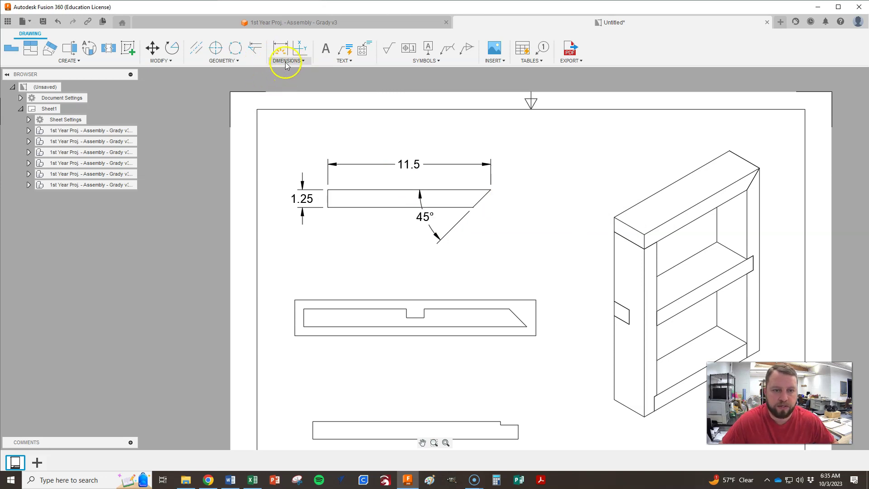
# Step: Move the dimensioned Part A view up and to the left, close to the upper-left corner of the sheet border
pyautogui.moveTo(379, 187)
pyautogui.mouseDown()
pyautogui.moveTo(376, 173)
pyautogui.moveTo(348, 157)
pyautogui.mouseUp()
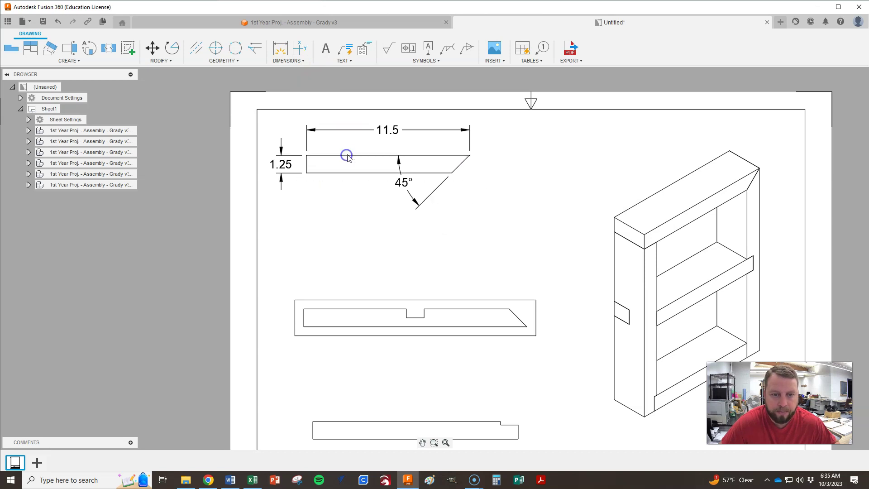
pyautogui.scroll(-5, 384, 217)
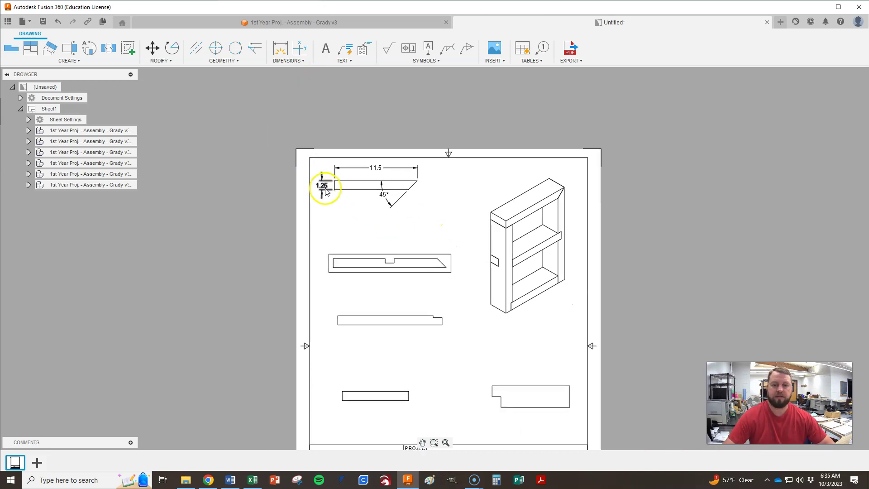
pyautogui.scroll(2, 363, 207)
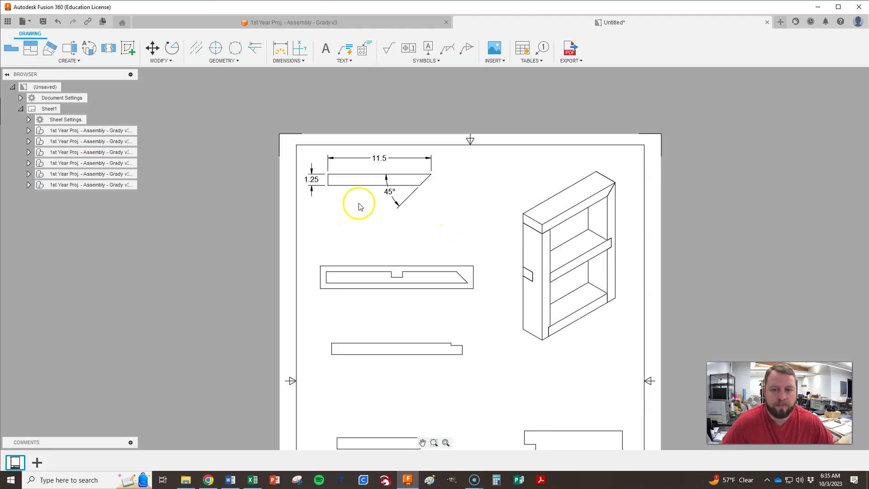
pyautogui.scroll(-2, 359, 204)
pyautogui.scroll(2, 369, 277)
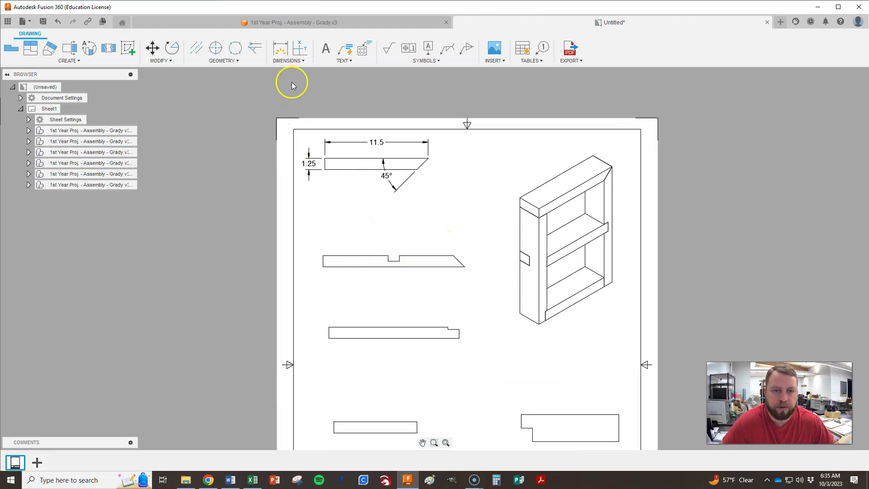
# Step: Dimension the full length of the notched Part B view's lower edge, placing the dimension below the part
pyautogui.click(280, 54)
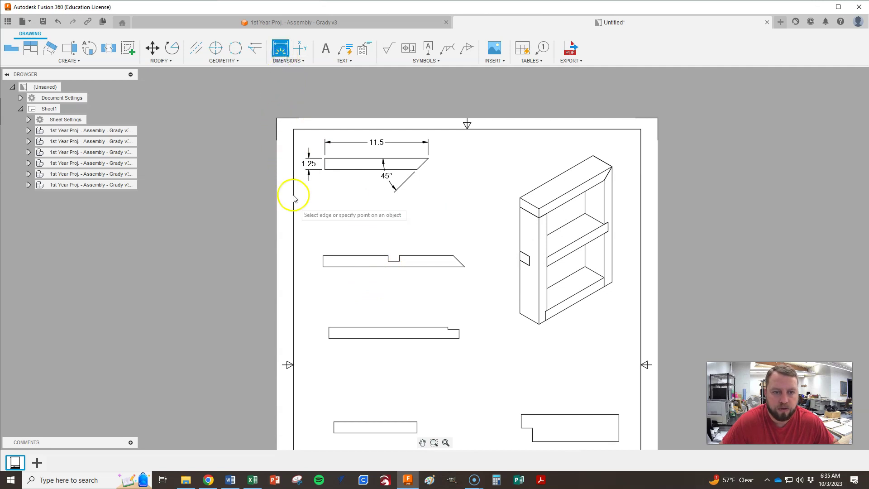
pyautogui.scroll(2, 375, 296)
pyautogui.scroll(1, 375, 297)
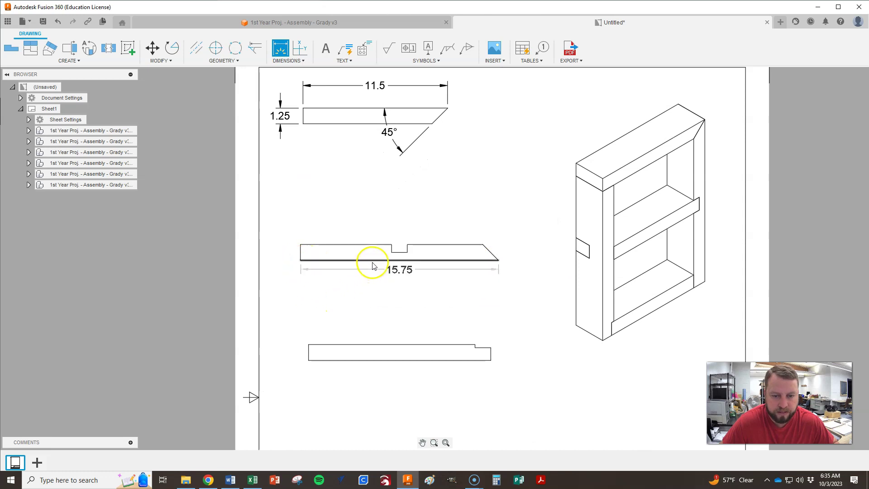
pyautogui.click(372, 262)
pyautogui.click(371, 283)
# Step: Dimension the height of the Part B view's square end, placing the dimension to the left of the part
pyautogui.scroll(2, 291, 268)
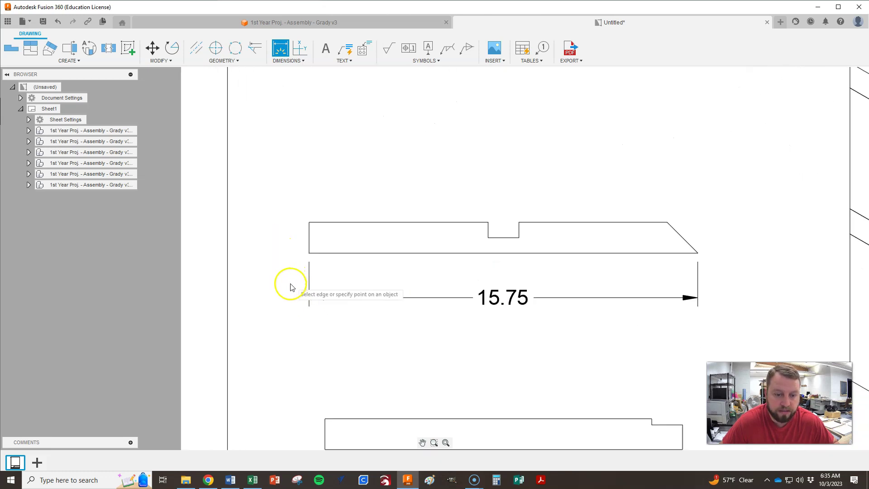
pyautogui.scroll(2, 291, 288)
pyautogui.click(322, 234)
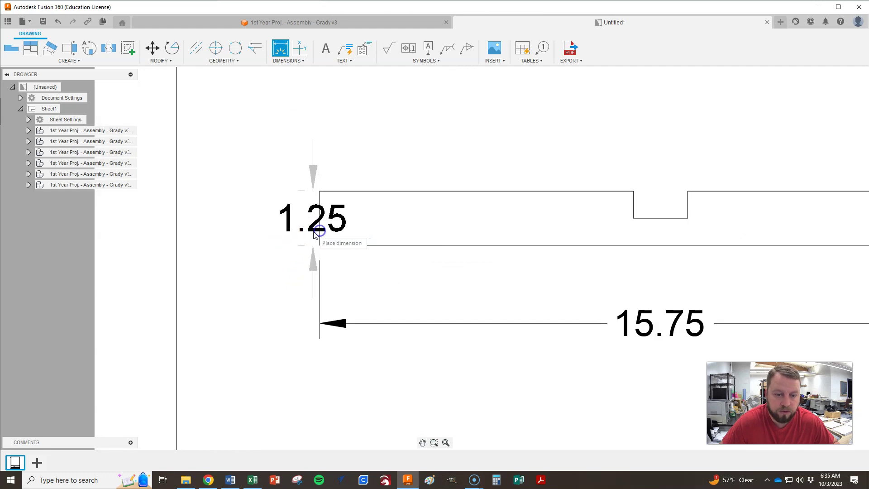
pyautogui.click(251, 237)
pyautogui.scroll(-4, 252, 237)
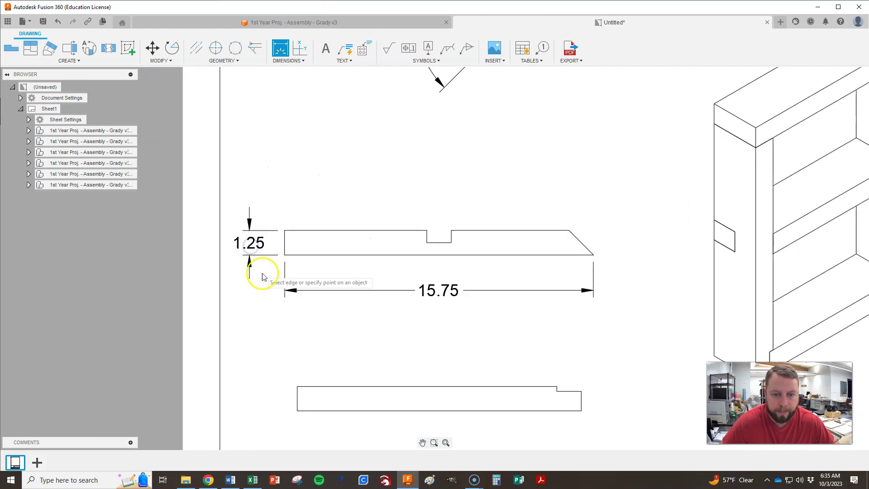
pyautogui.click(349, 247)
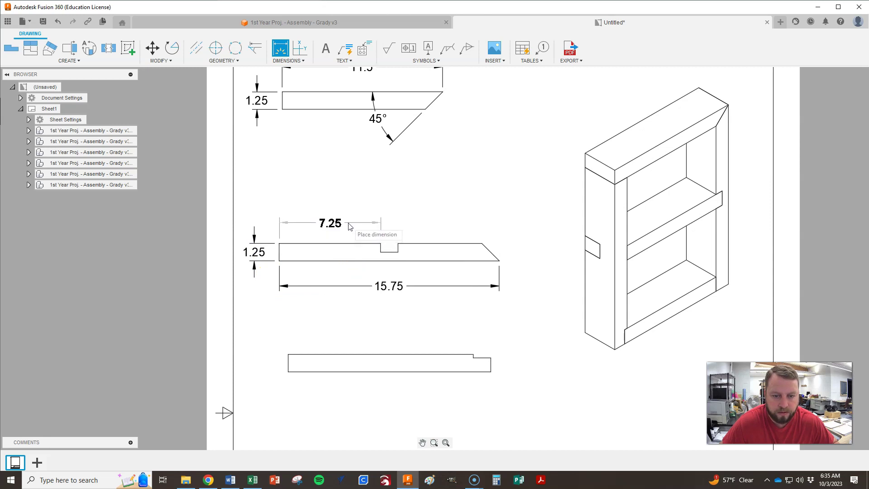
pyautogui.click(352, 198)
pyautogui.press('Escape')
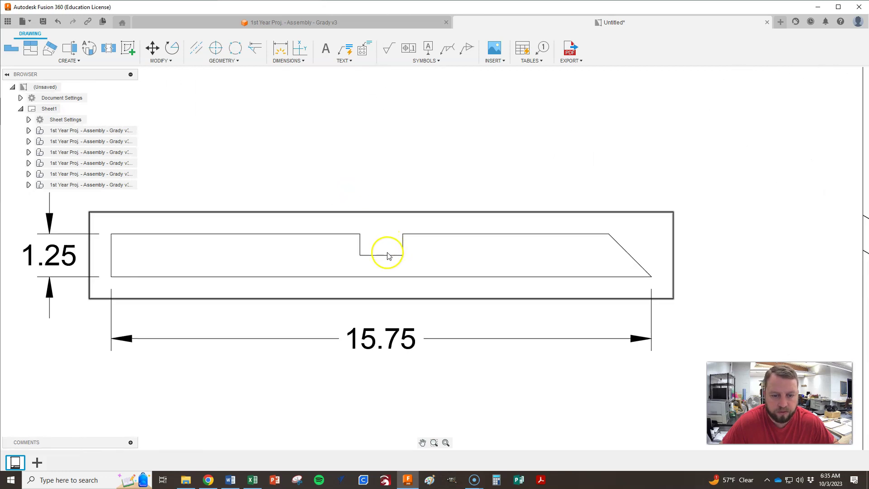
# Step: Dimension the notch width along its lower edge in the Part B view, placing the dimension just above the part
pyautogui.click(281, 49)
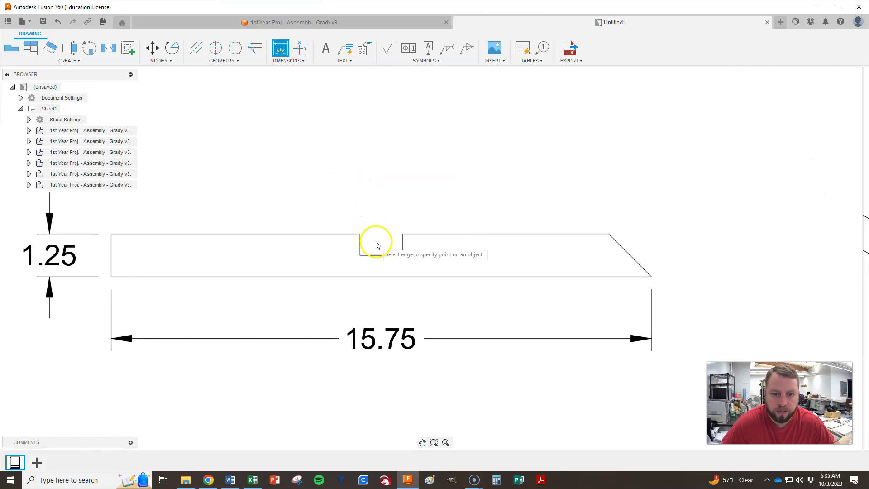
pyautogui.click(386, 254)
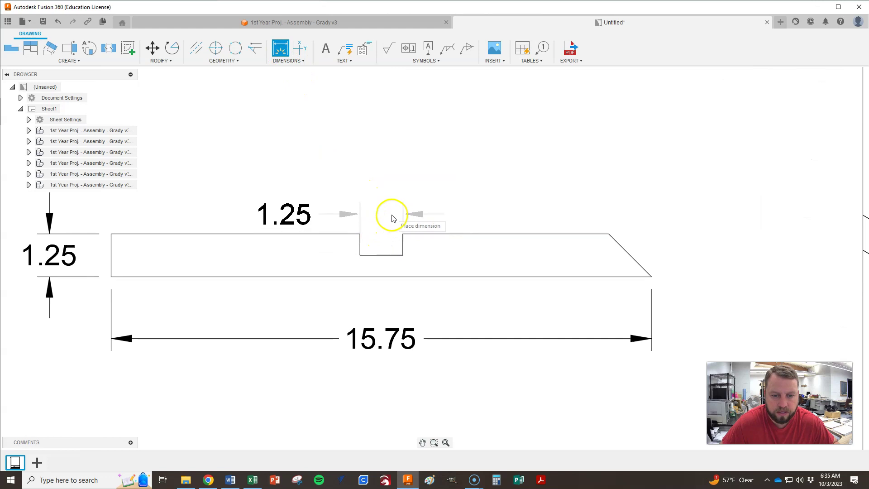
pyautogui.click(392, 205)
# Step: Dimension the upper edge from the Part B view's square end to the notch, placing it above the notch width dimension
pyautogui.scroll(-5, 449, 236)
pyautogui.click(340, 244)
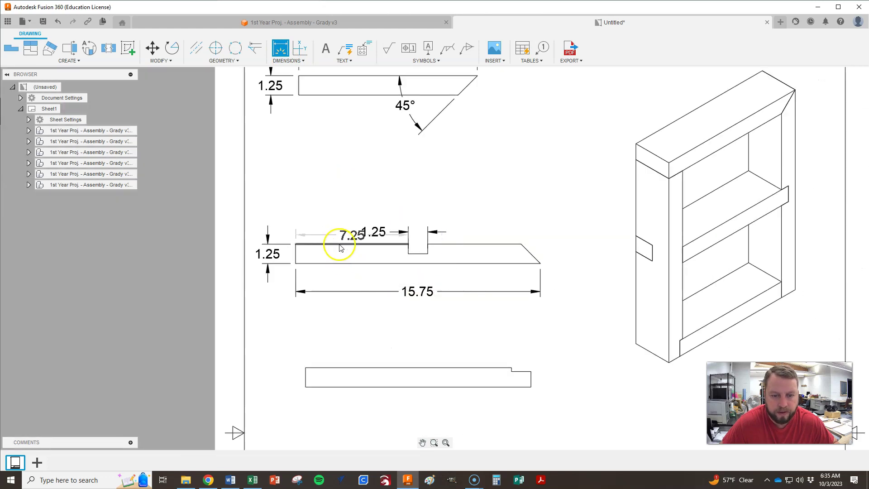
pyautogui.click(343, 211)
pyautogui.scroll(3, 342, 212)
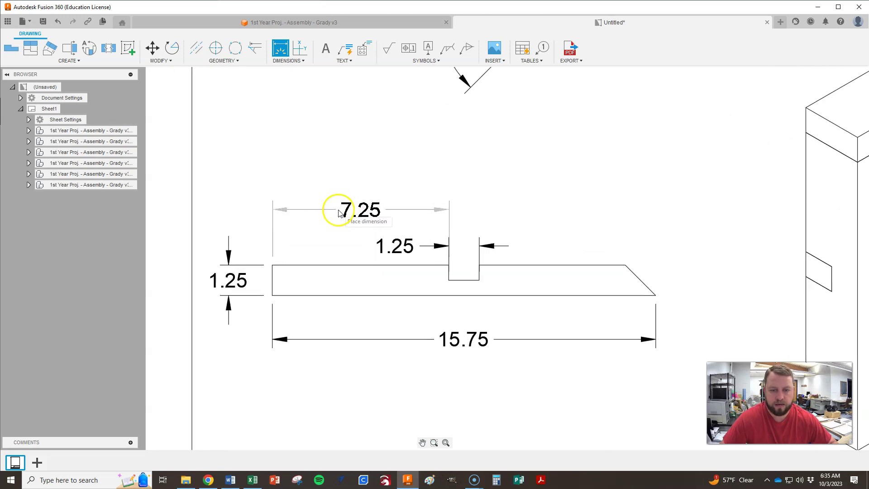
pyautogui.scroll(-3, 339, 211)
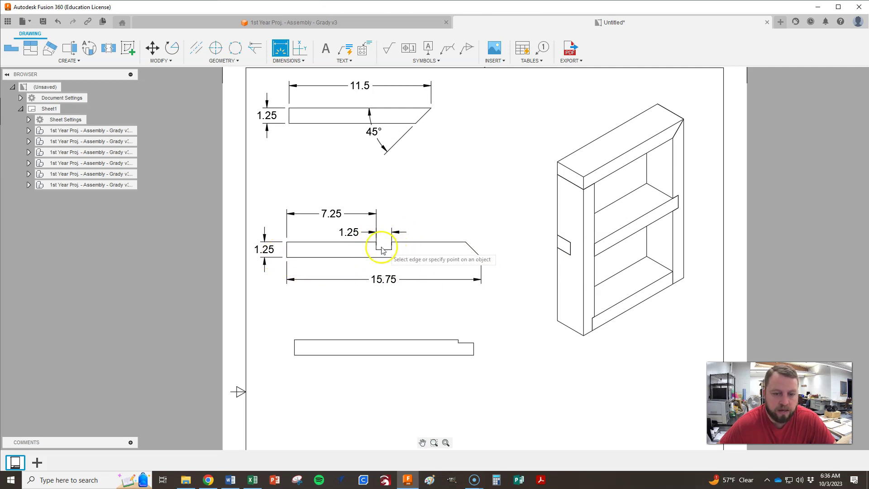
# Step: Dimension the angle between the Part B view's slanted end and its lower edge, placing the dimension above the part
pyautogui.scroll(5, 393, 251)
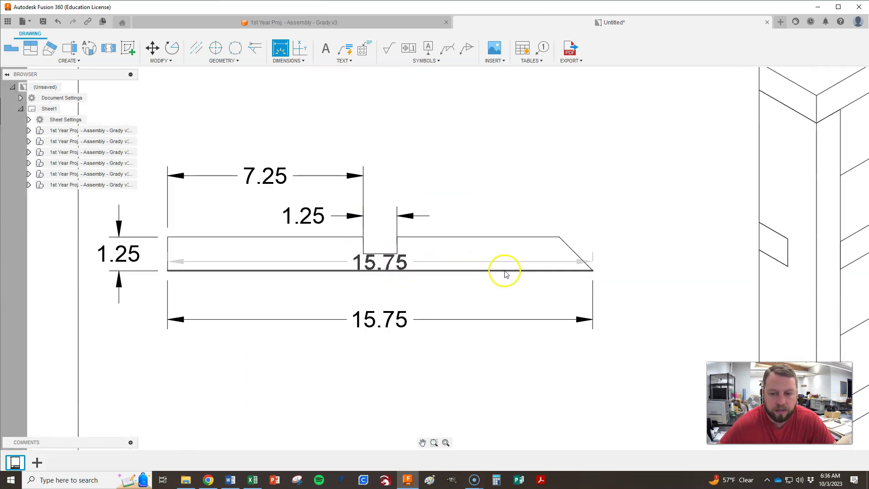
pyautogui.click(580, 257)
pyautogui.click(563, 271)
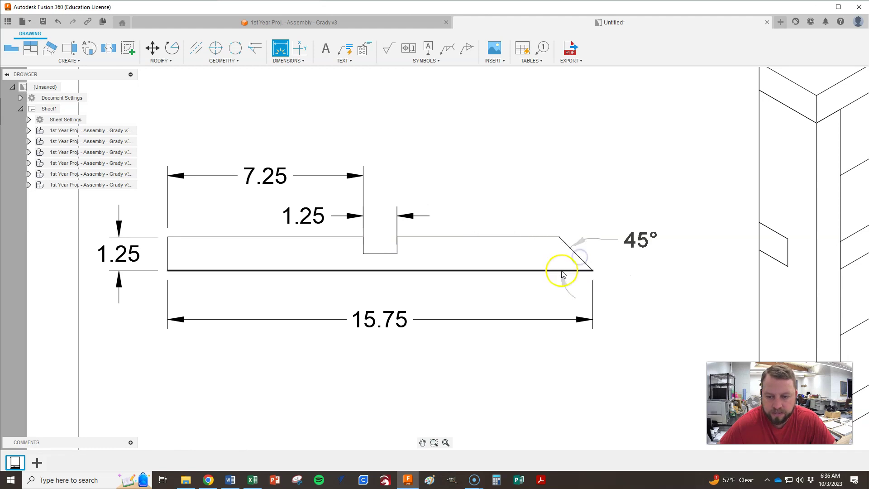
pyautogui.scroll(-3, 560, 270)
pyautogui.moveTo(560, 270); pyautogui.dragTo(513, 228)
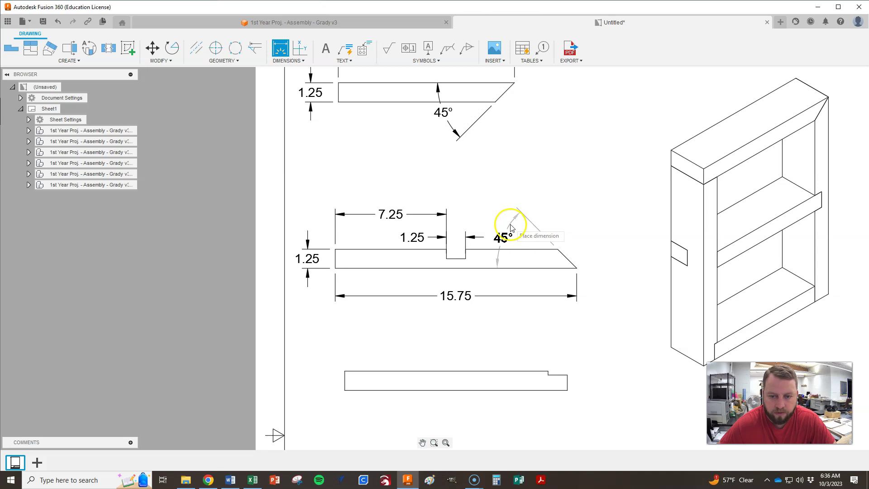
pyautogui.click(511, 225)
pyautogui.scroll(3, 456, 304)
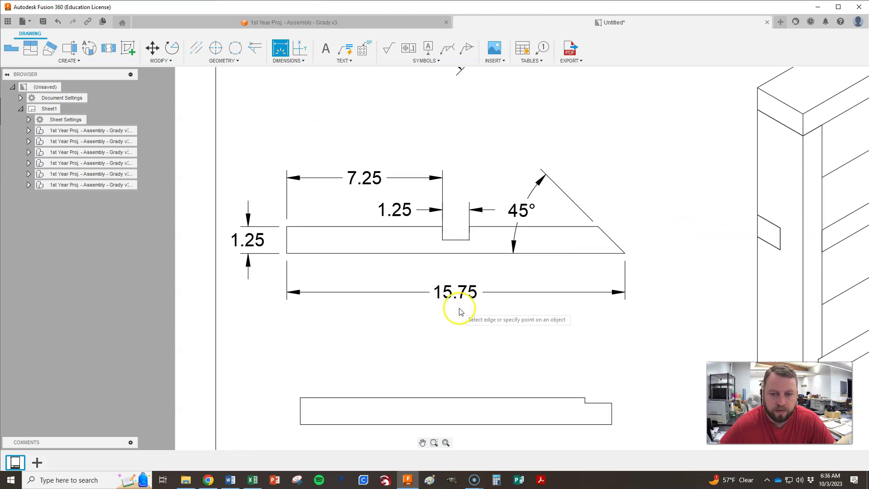
pyautogui.scroll(-2, 455, 303)
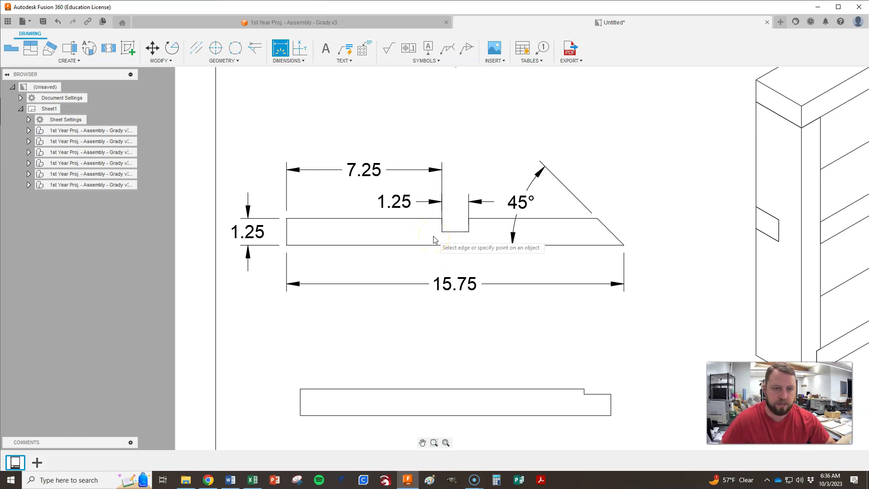
# Step: Replace the notch width dimension with one between the notch's two upper corners, placed above the other Part B dimensions
pyautogui.press('Escape')
pyautogui.click(397, 203)
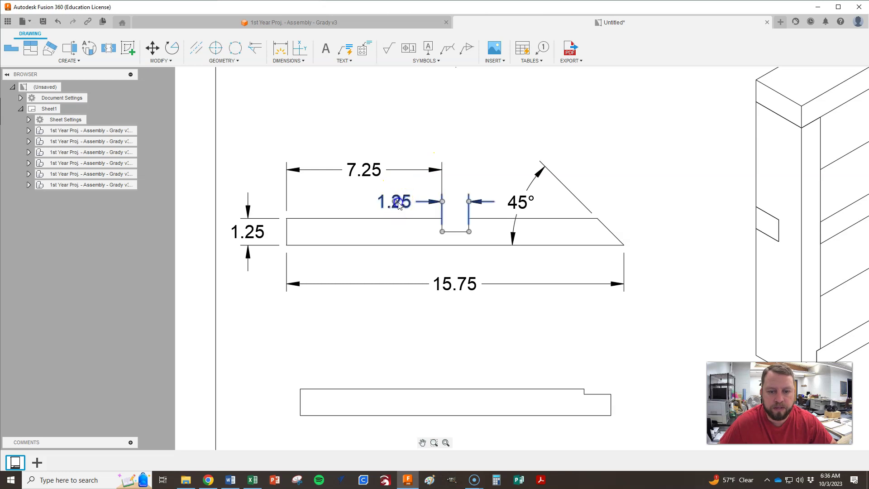
pyautogui.press('Delete')
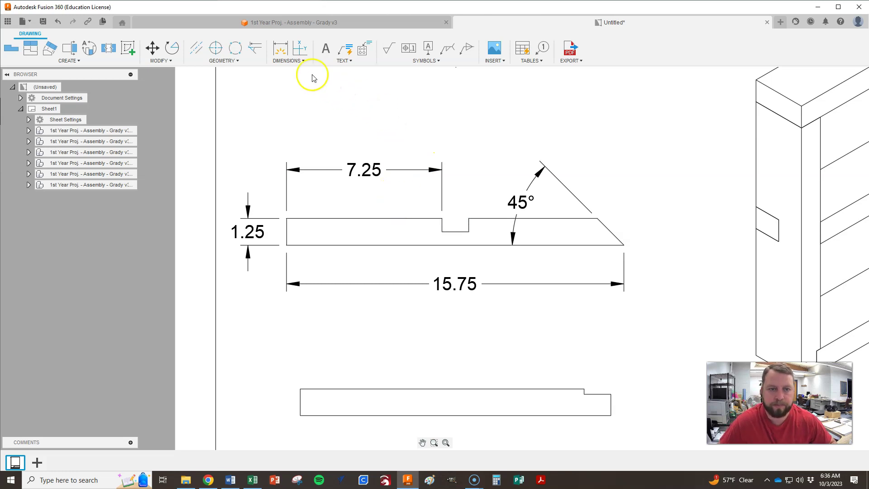
pyautogui.click(280, 49)
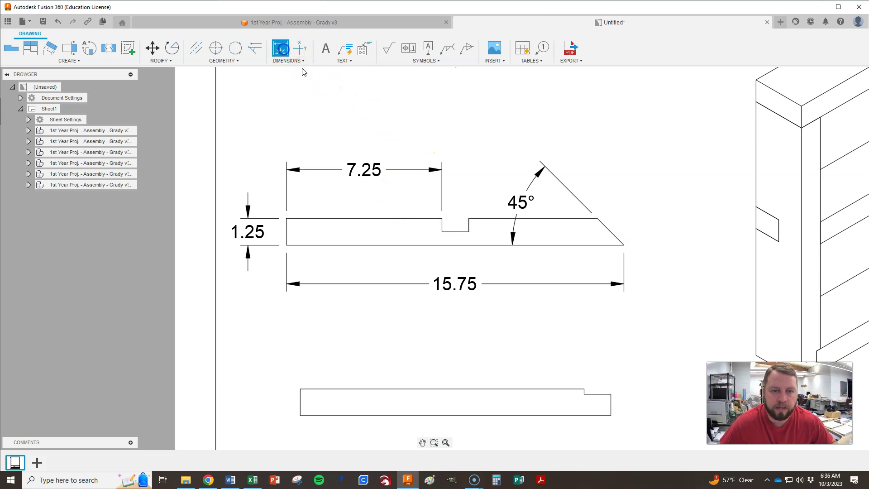
pyautogui.click(443, 219)
pyautogui.click(469, 219)
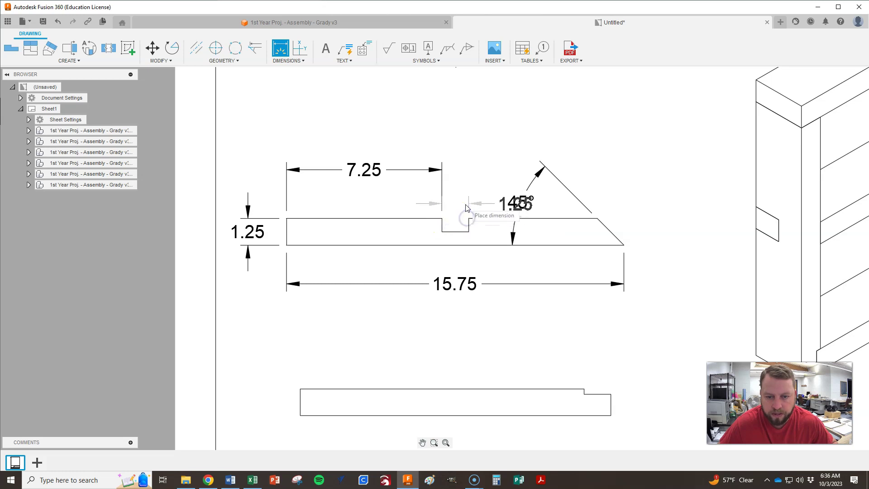
pyautogui.click(471, 154)
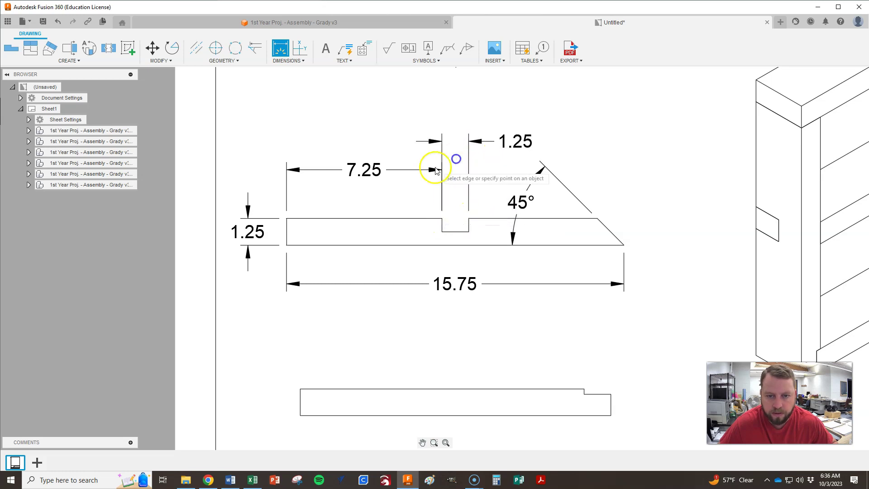
pyautogui.press('Escape')
# Step: Lower the square-end-to-notch dimension and the notch width dimension so both sit closer to the Part B view
pyautogui.click(365, 171)
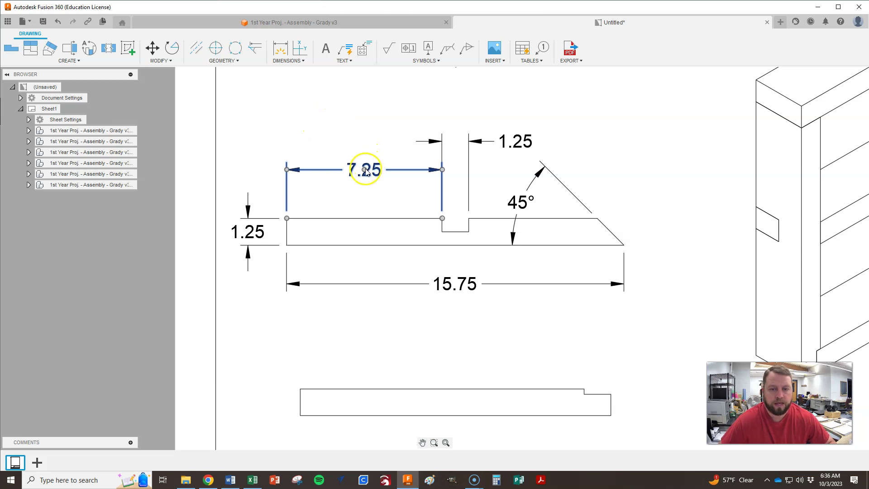
pyautogui.moveTo(365, 176); pyautogui.dragTo(365, 192)
pyautogui.click(516, 143)
pyautogui.moveTo(518, 143); pyautogui.dragTo(510, 155)
pyautogui.click(587, 143)
pyautogui.scroll(-1, 447, 91)
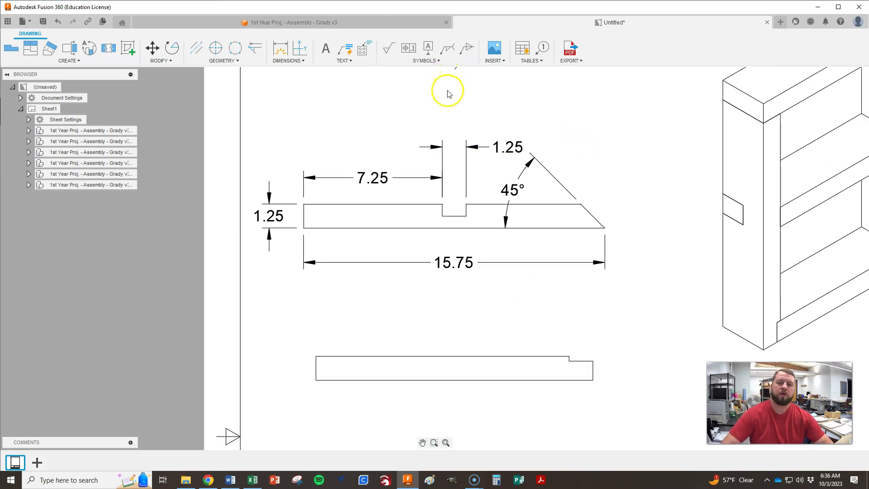
# Step: Dimension the depth of the notch in the Part B view, placing the dimension to the left of the notch
pyautogui.click(281, 48)
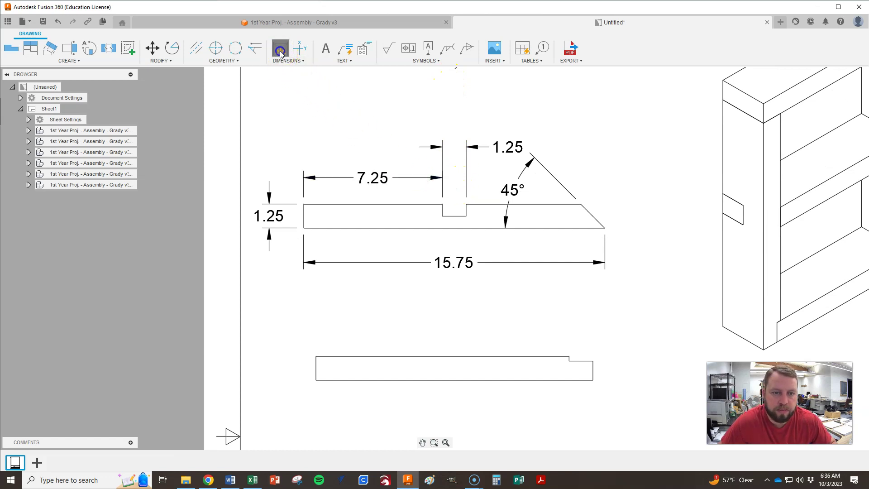
pyautogui.click(442, 204)
pyautogui.click(443, 216)
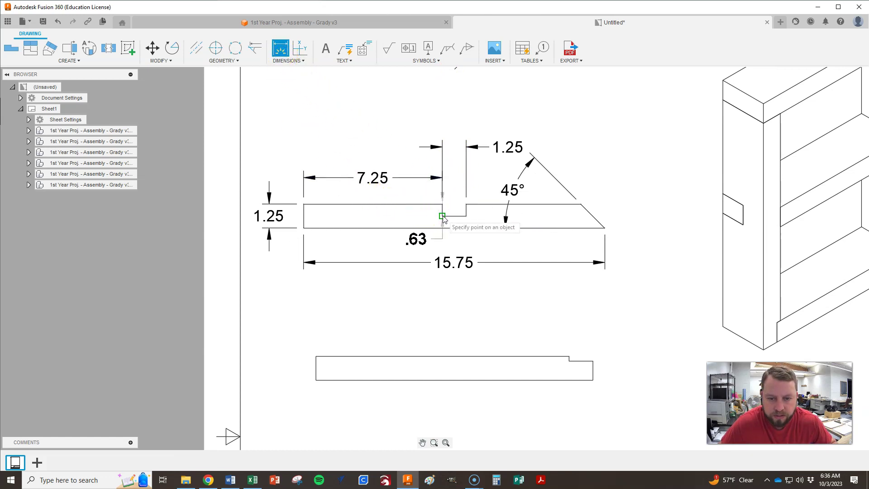
pyautogui.click(406, 223)
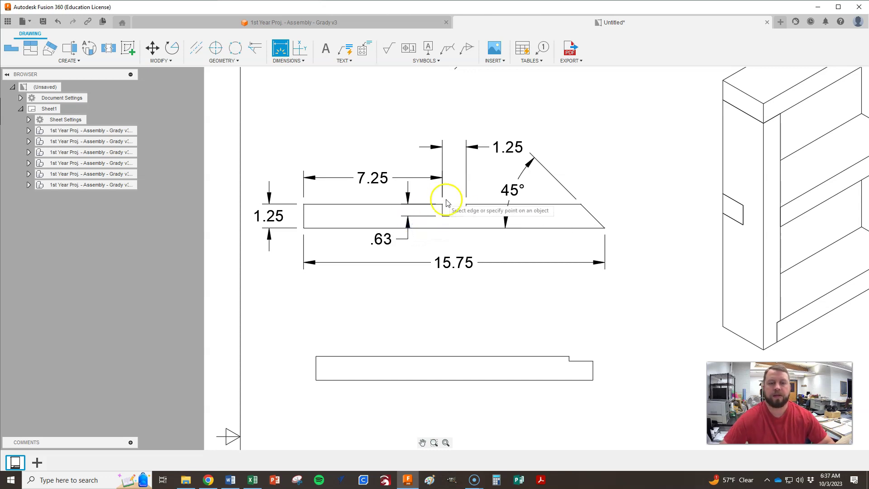
pyautogui.press('Escape')
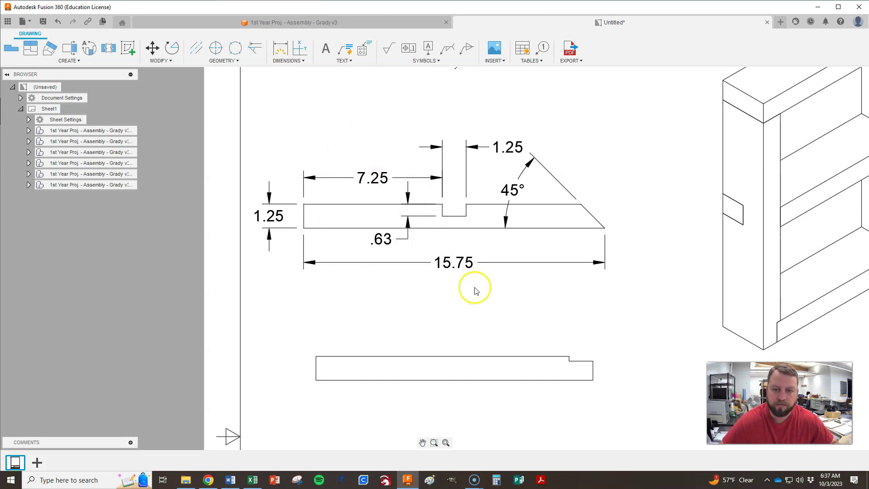
# Step: Set the linear precision of the Part B notch depth dimension to 0.123
pyautogui.doubleClick(387, 241)
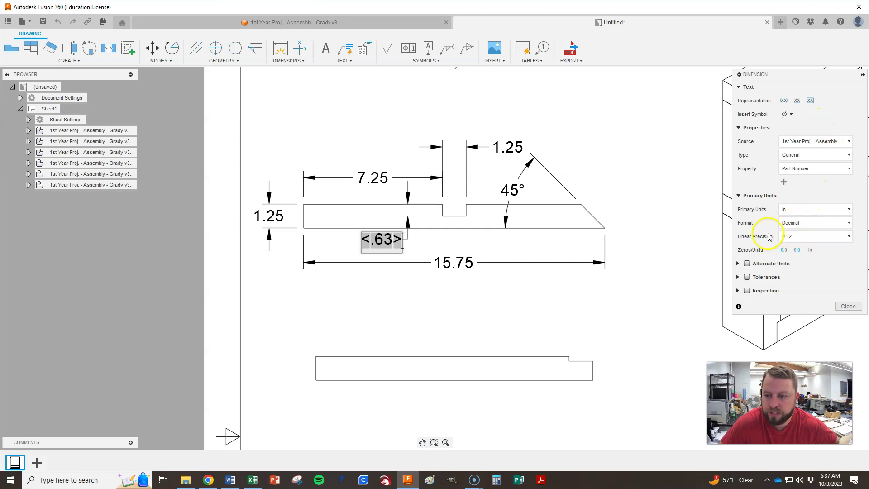
pyautogui.click(796, 242)
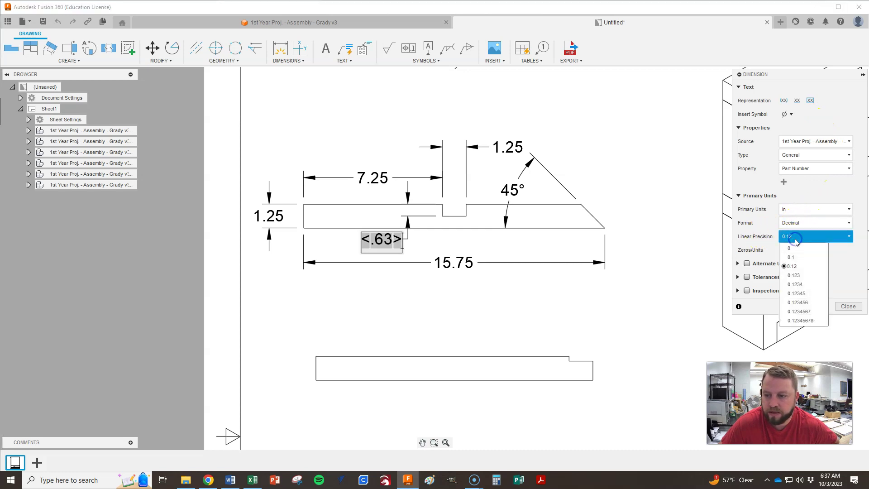
pyautogui.click(795, 275)
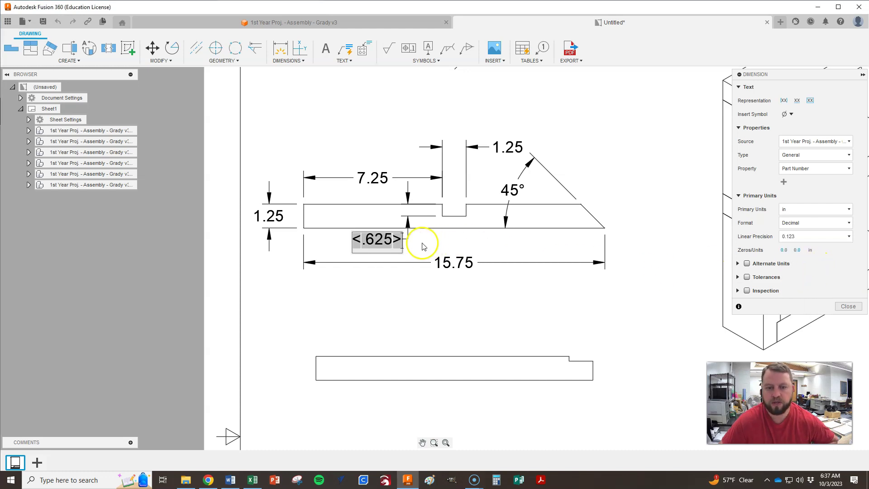
pyautogui.click(856, 308)
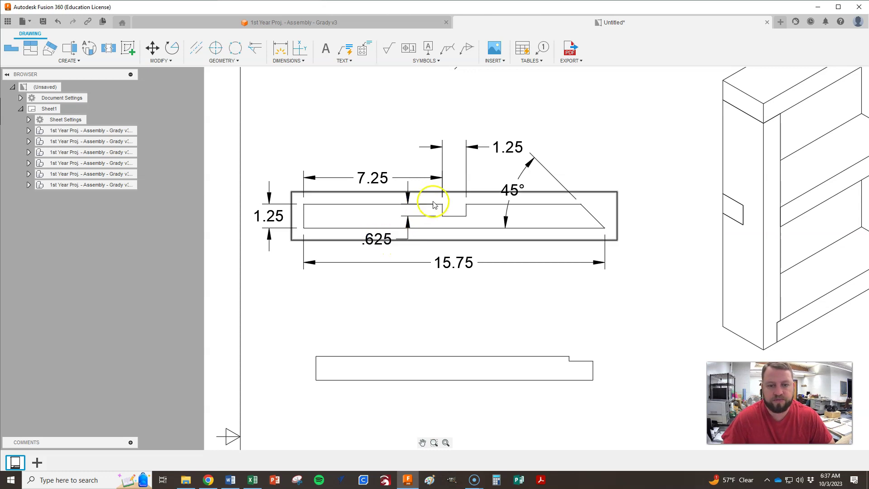
# Step: Move the Part B view up so it sits closer beneath the dimensioned Part A view
pyautogui.scroll(-5, 361, 316)
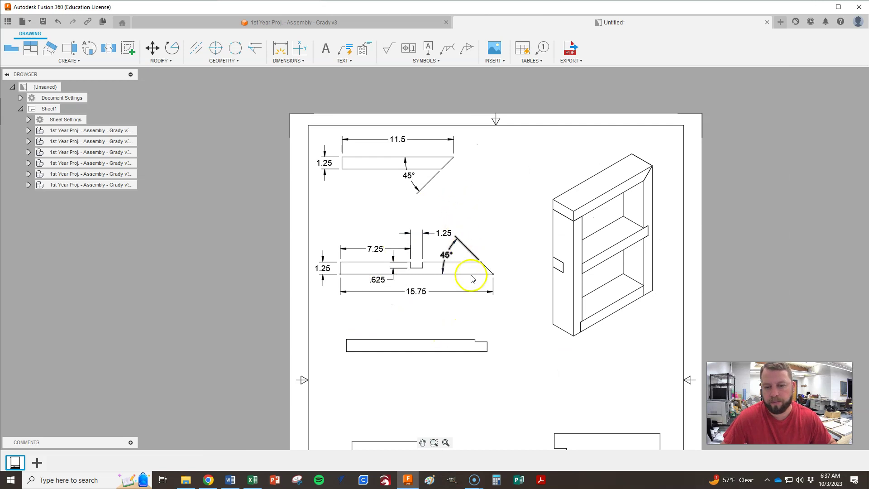
pyautogui.moveTo(467, 274)
pyautogui.mouseDown()
pyautogui.moveTo(467, 256)
pyautogui.moveTo(468, 266)
pyautogui.mouseUp()
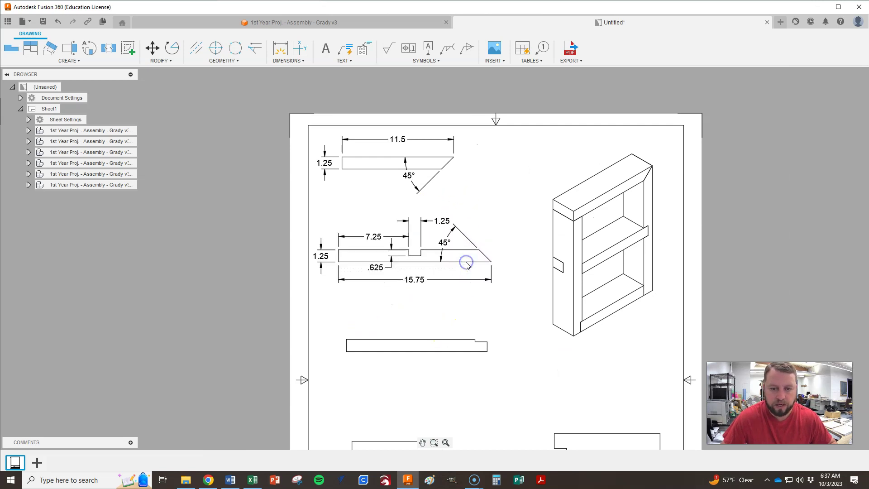
pyautogui.click(454, 262)
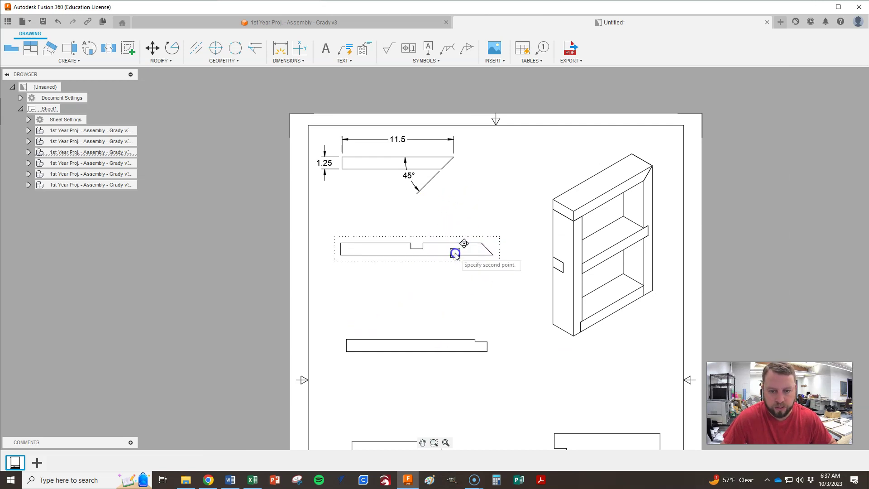
pyautogui.click(455, 253)
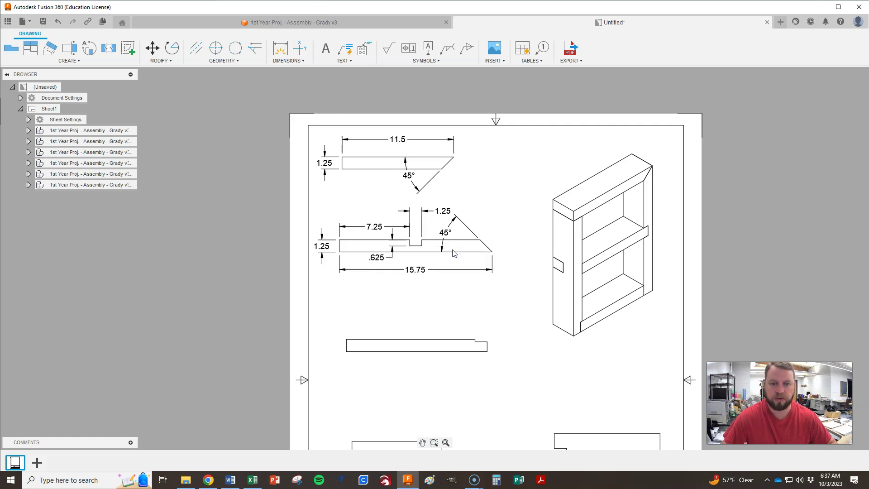
pyautogui.click(449, 252)
pyautogui.click(449, 246)
pyautogui.click(452, 239)
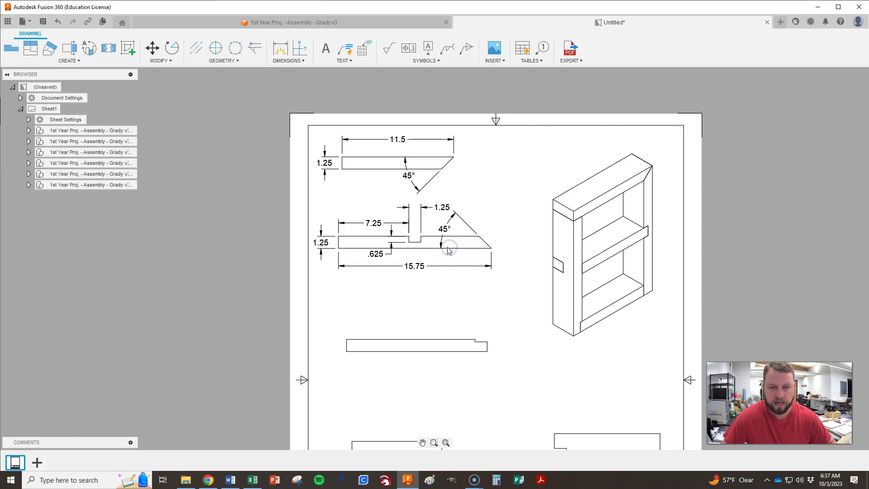
# Step: Move the view of the bar with the stepped end down and right, clearing the space below the Part B view
pyautogui.scroll(-2, 343, 267)
pyautogui.scroll(-1, 649, 277)
pyautogui.scroll(3, 539, 346)
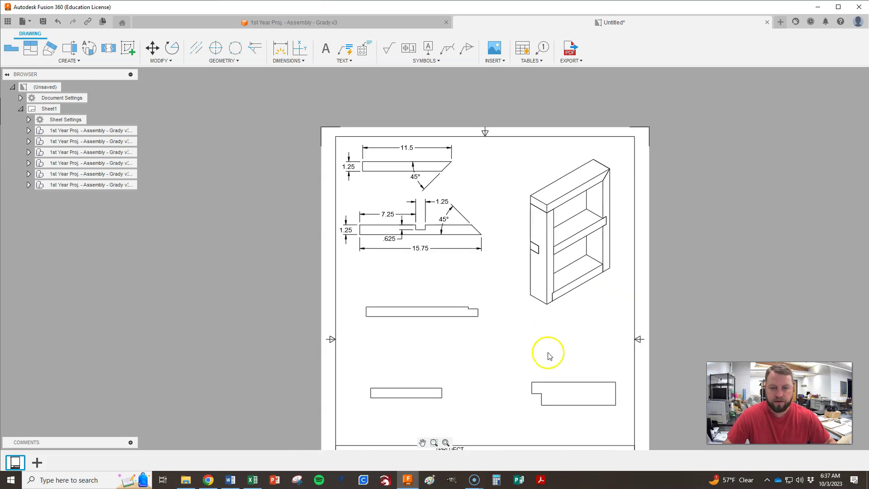
pyautogui.scroll(-1, 496, 336)
pyautogui.scroll(1, 421, 336)
pyautogui.click(407, 305)
pyautogui.moveTo(405, 306); pyautogui.dragTo(402, 290)
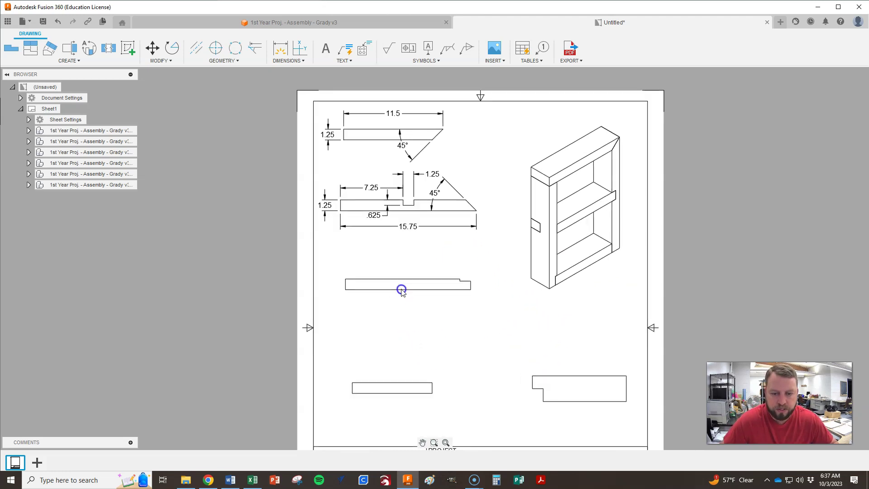
pyautogui.press('m')
pyautogui.click(441, 287)
pyautogui.click(478, 326)
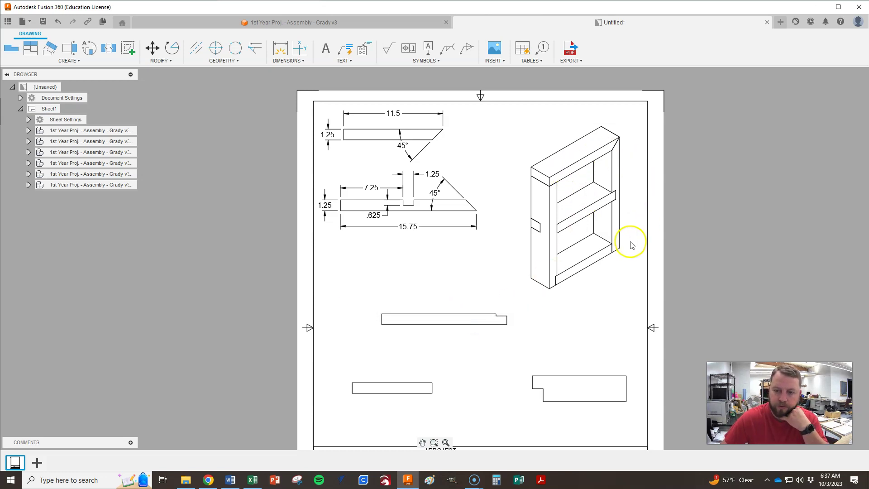
# Step: Move the plain rectangular bar view below the Part B view and the stepped-end bar view to the space beneath it
pyautogui.press('m')
pyautogui.click(399, 388)
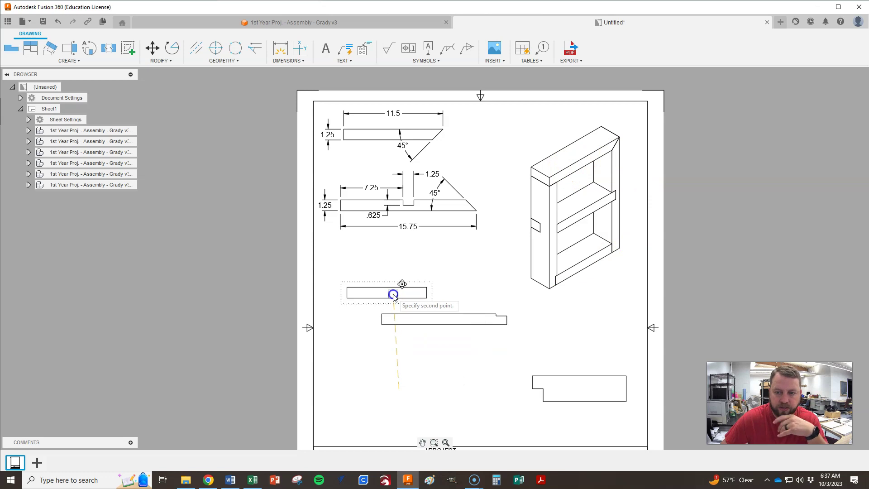
pyautogui.click(389, 279)
pyautogui.press('m')
pyautogui.click(443, 316)
pyautogui.click(411, 376)
pyautogui.scroll(2, 351, 295)
pyautogui.press('m')
pyautogui.click(363, 268)
pyautogui.click(400, 273)
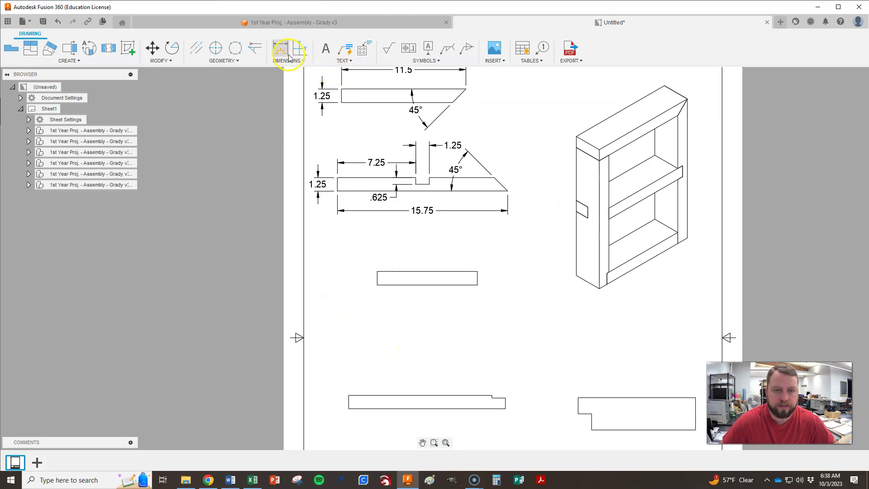
# Step: Dimension the plain rectangular bar view's length below it and its height at its left end
pyautogui.click(403, 275)
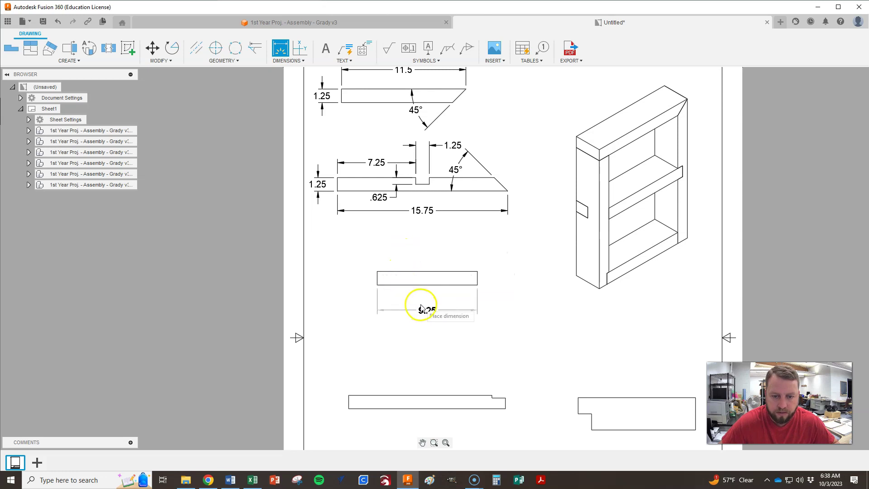
pyautogui.scroll(2, 421, 309)
pyautogui.click(423, 300)
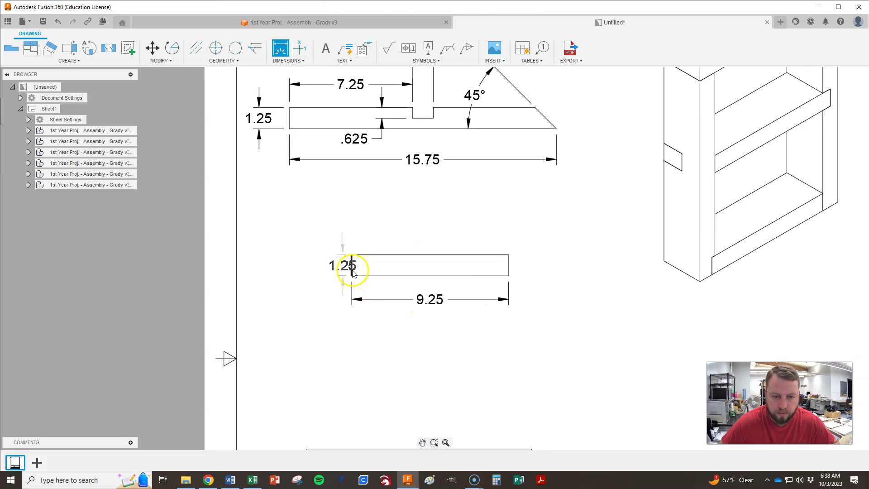
pyautogui.scroll(2, 353, 272)
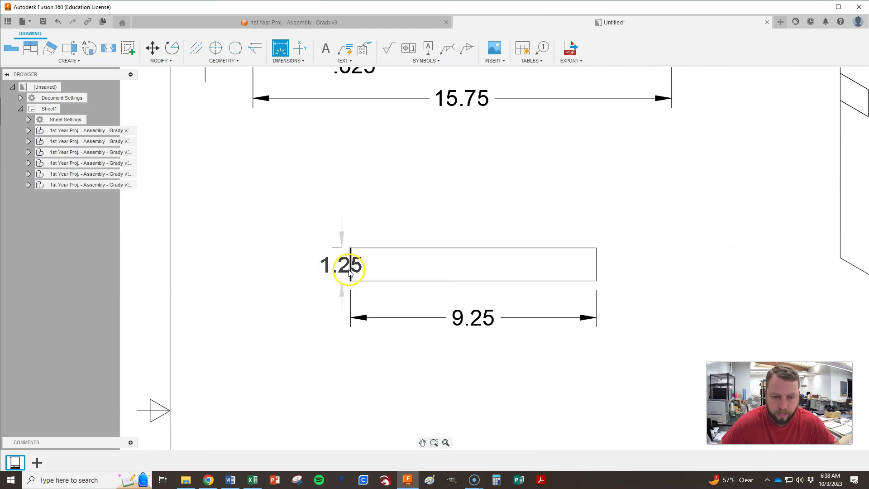
pyautogui.click(304, 266)
pyautogui.scroll(-2, 335, 248)
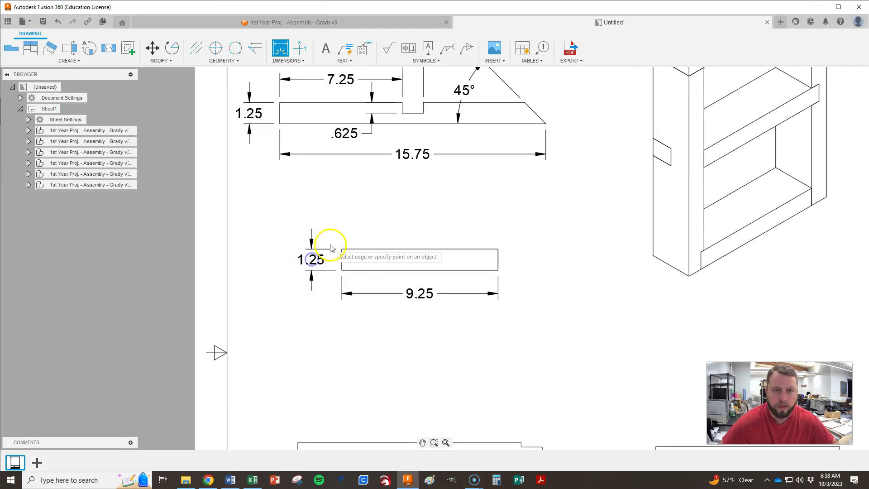
pyautogui.press('Escape')
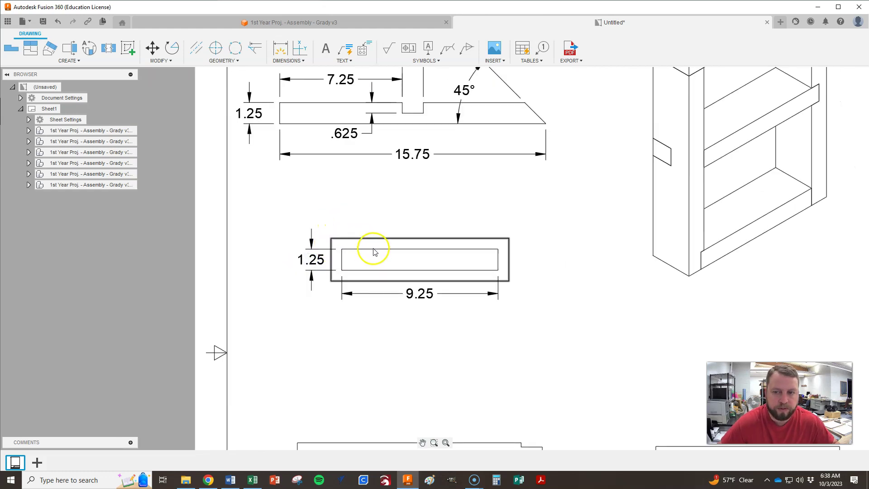
# Step: Move the plain rectangular bar view up and left, close beneath the Part B view with their left ends aligned
pyautogui.click(385, 245)
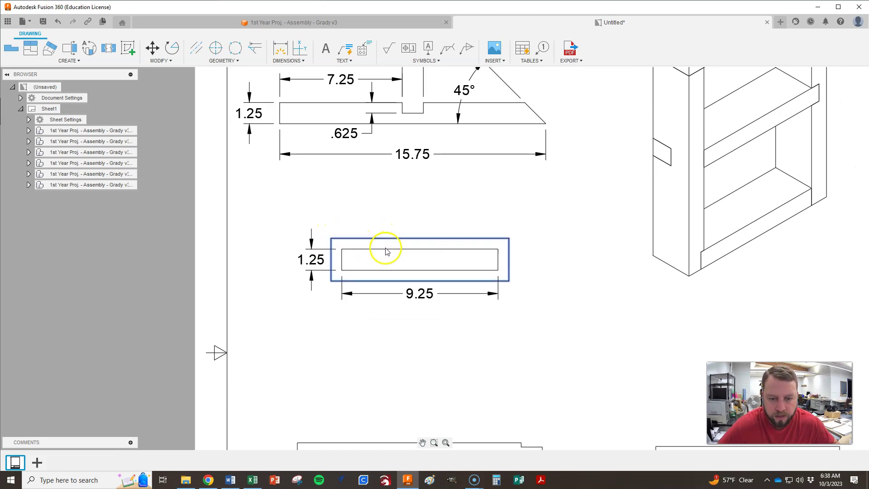
pyautogui.press('m')
pyautogui.click(385, 247)
pyautogui.click(346, 223)
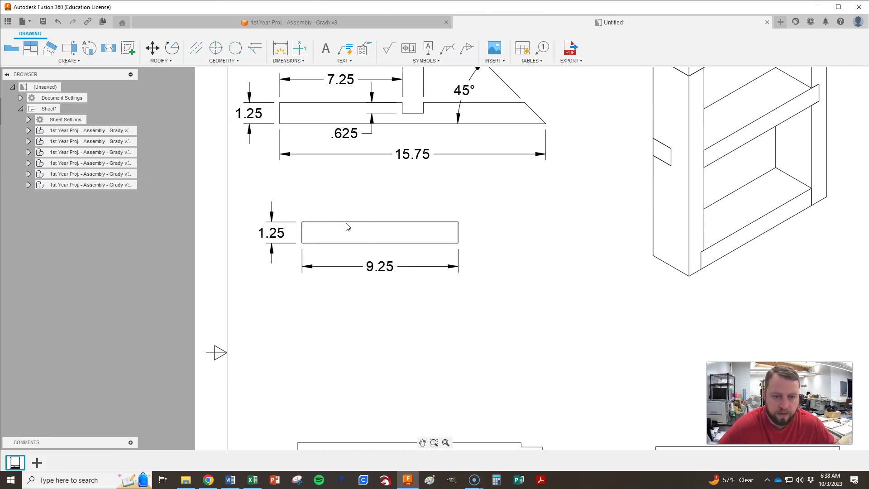
pyautogui.click(348, 226)
pyautogui.click(329, 207)
pyautogui.click(329, 206)
pyautogui.moveTo(324, 198); pyautogui.dragTo(320, 196)
pyautogui.scroll(-3, 362, 262)
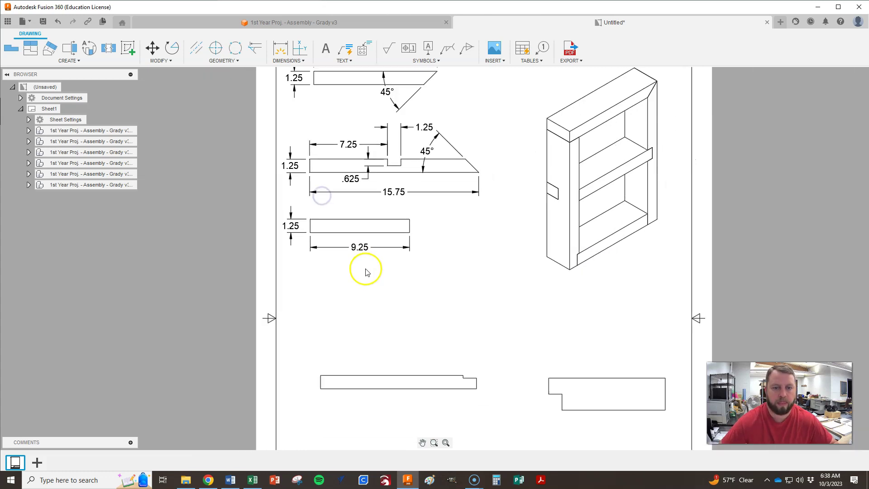
# Step: Move the stepped-end bar view up beneath the plain rectangular bar view, lining up their left ends
pyautogui.scroll(-3, 366, 272)
pyautogui.scroll(2, 351, 313)
pyautogui.scroll(-1, 356, 301)
pyautogui.scroll(1, 369, 265)
pyautogui.moveTo(374, 335); pyautogui.dragTo(367, 294)
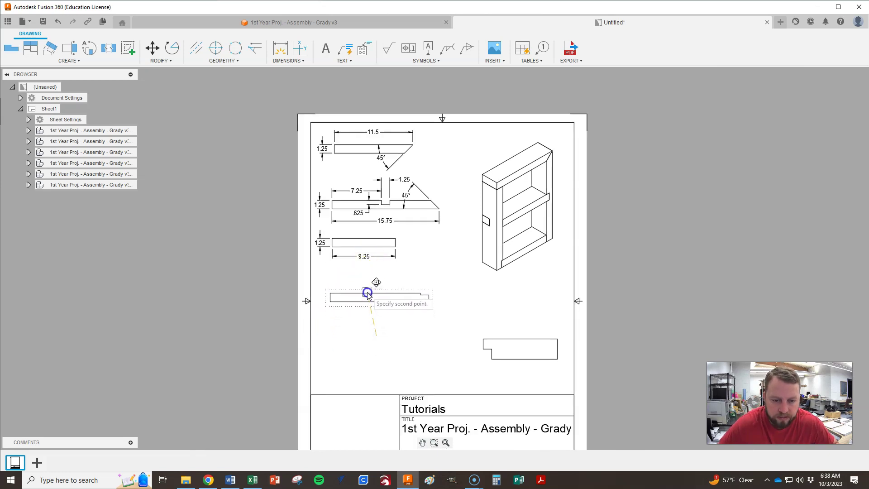
pyautogui.click(369, 291)
pyautogui.scroll(-2, 388, 291)
pyautogui.scroll(2, 372, 349)
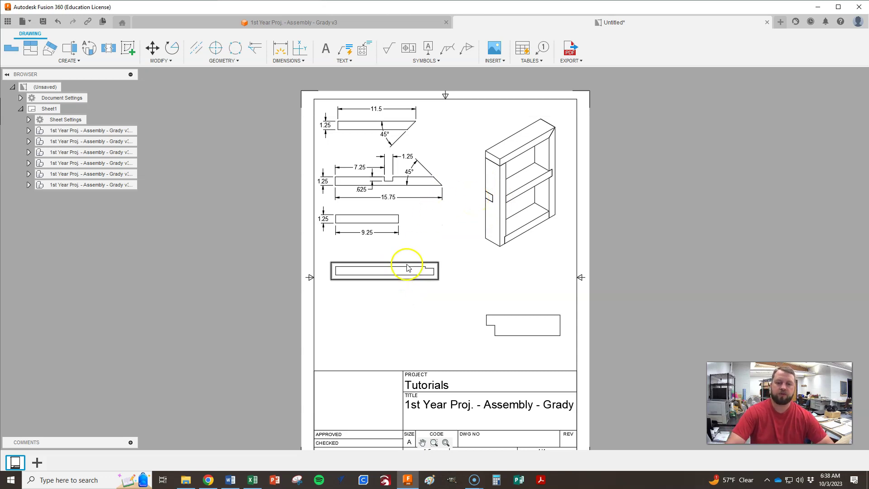
# Step: Create a projected view of the stepped-end bar directly beneath it, showing its wide face with the notch
pyautogui.click(392, 273)
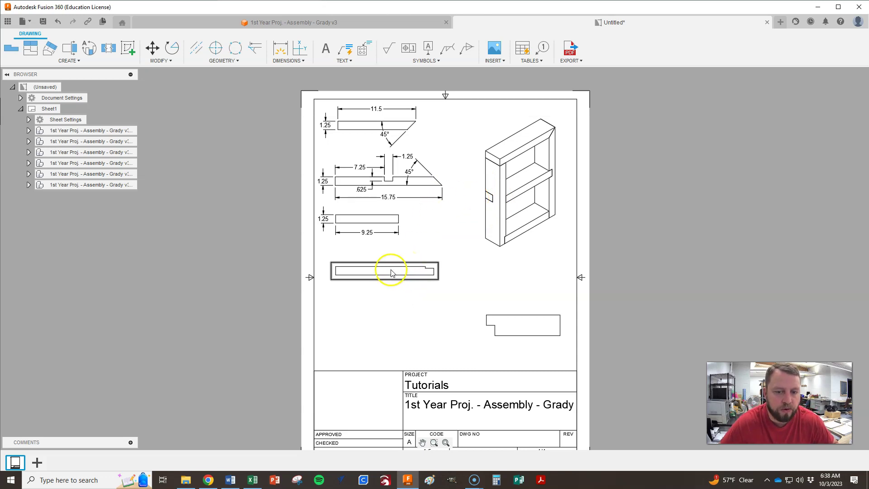
pyautogui.click(204, 142)
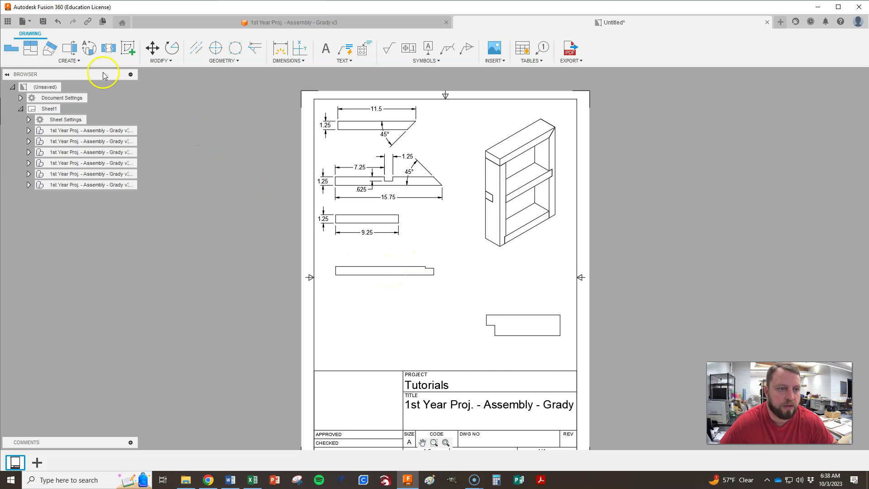
pyautogui.click(75, 62)
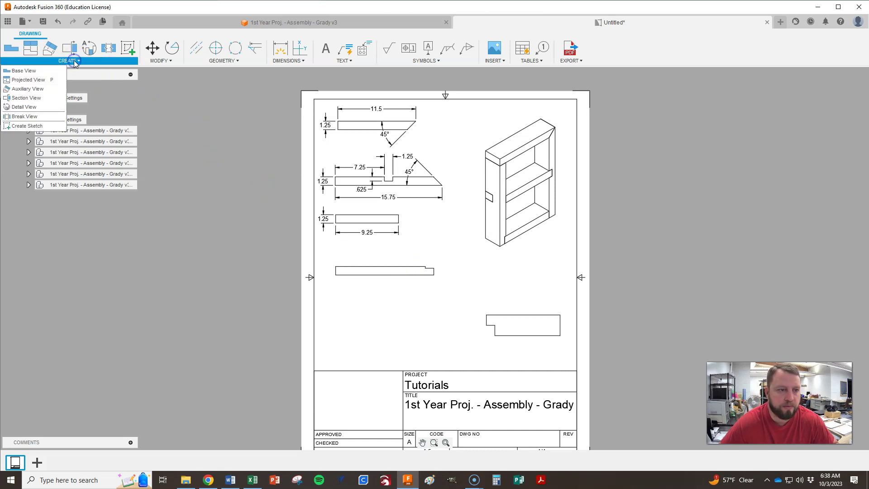
pyautogui.click(26, 81)
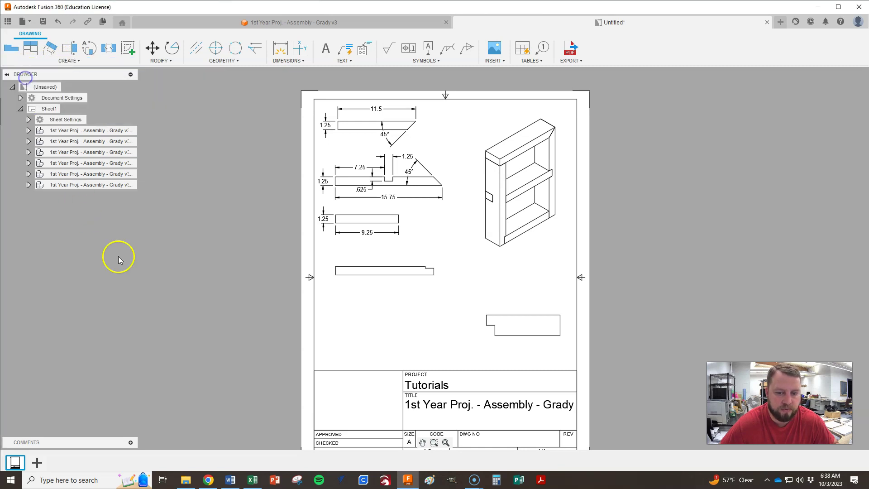
pyautogui.click(379, 283)
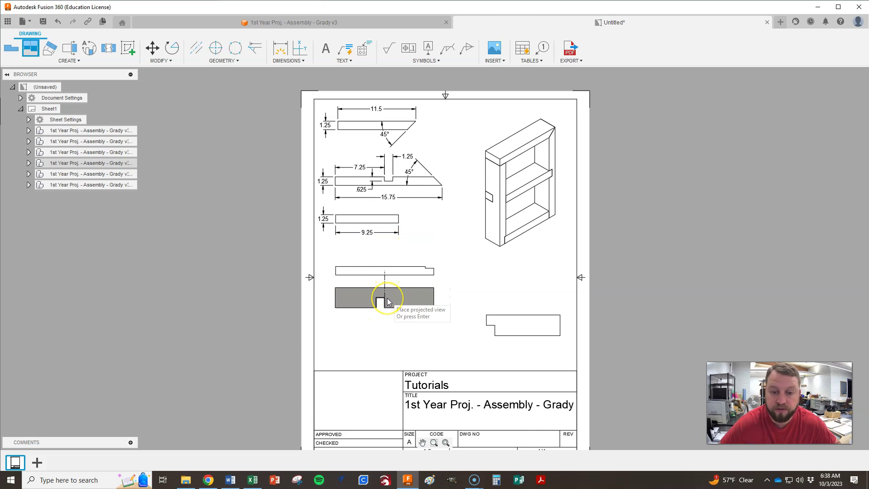
pyautogui.click(389, 299)
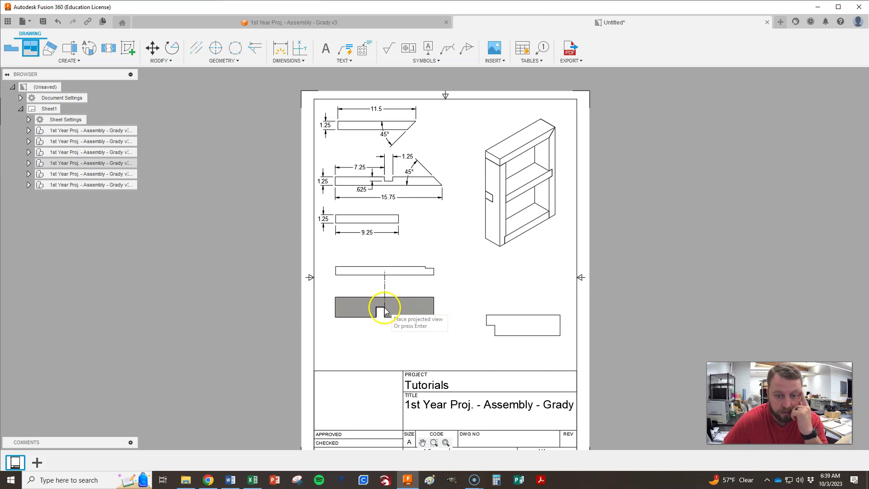
pyautogui.click(382, 302)
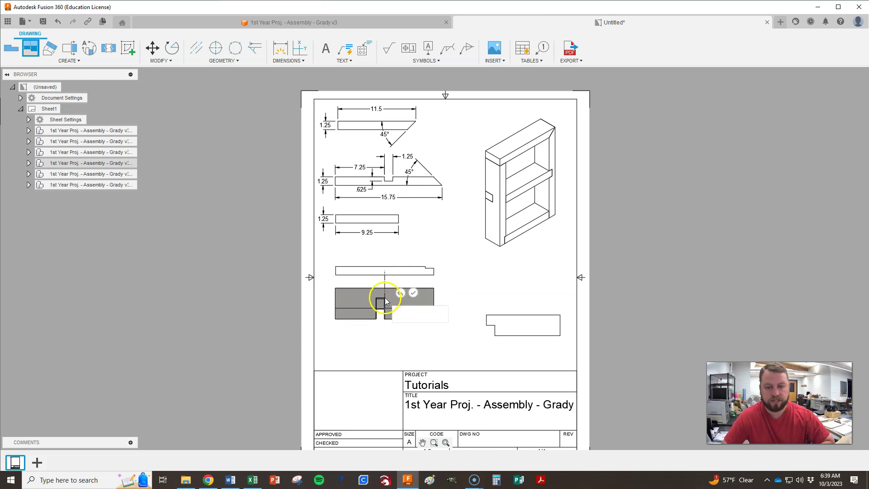
pyautogui.click(476, 272)
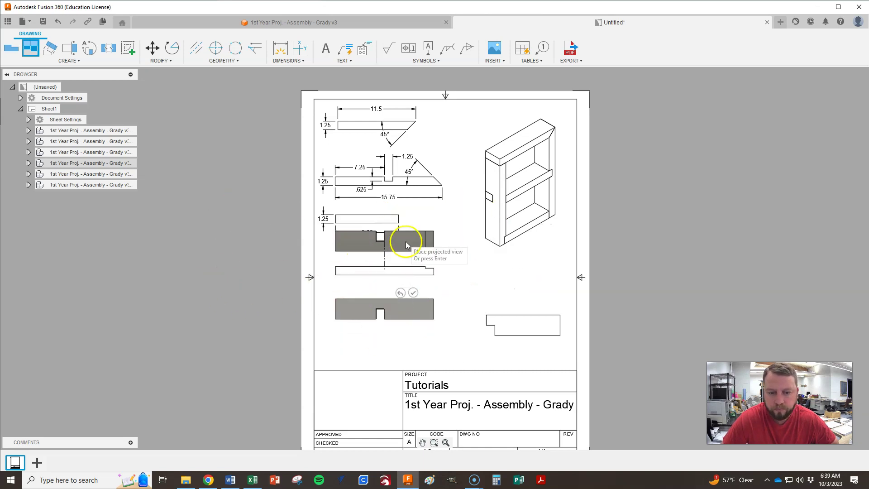
pyautogui.click(350, 299)
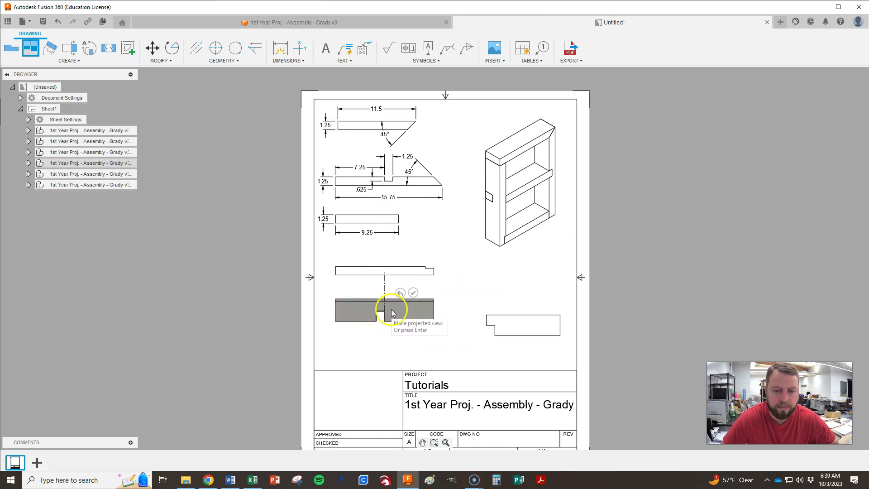
pyautogui.click(414, 294)
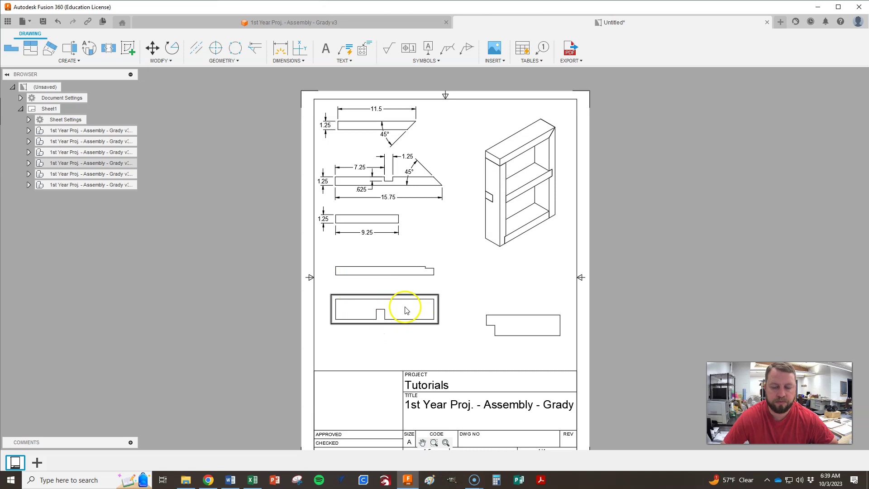
# Step: Dimension the stepped-end bar's overall length below it and the length of its upper edge up to the step above it
pyautogui.scroll(2, 369, 358)
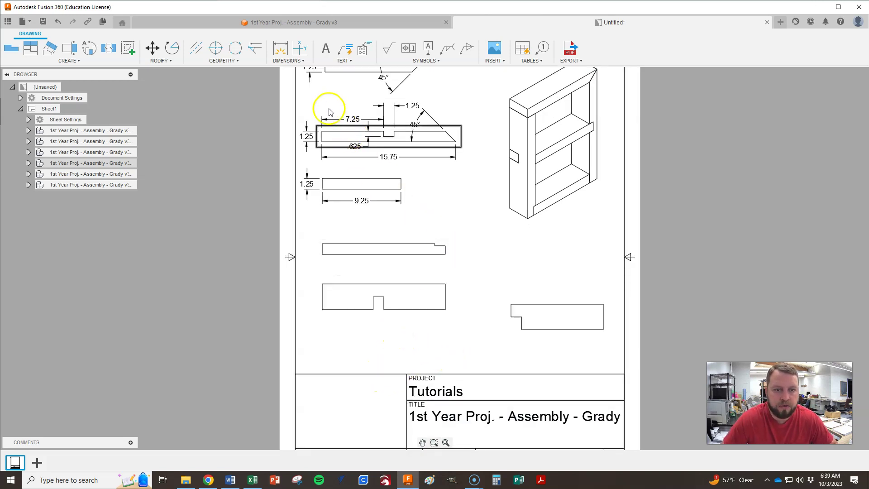
pyautogui.click(281, 53)
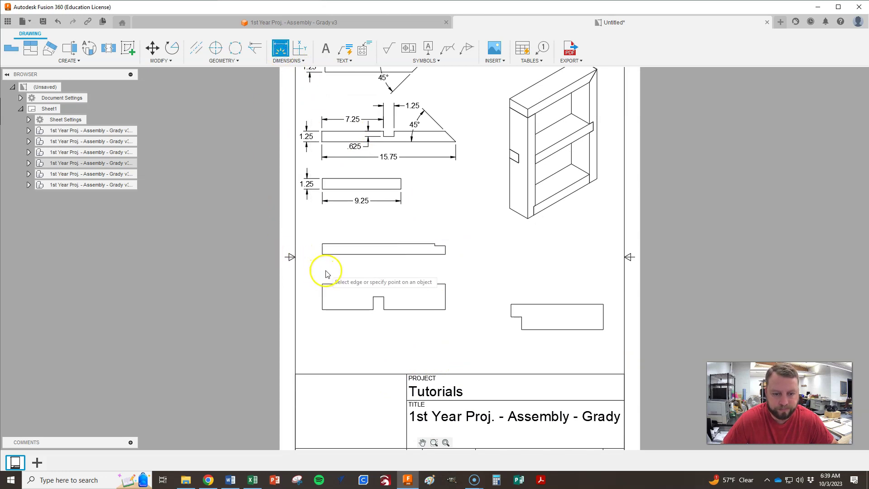
pyautogui.click(342, 255)
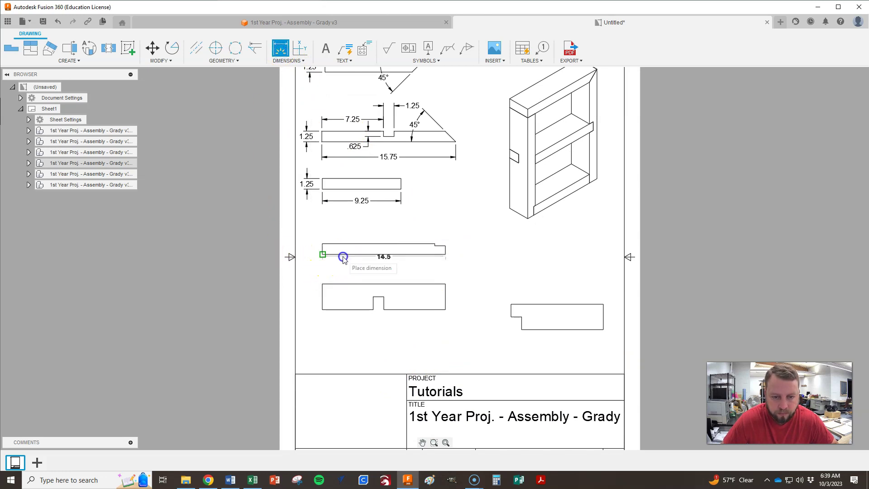
pyautogui.click(385, 270)
pyautogui.scroll(2, 374, 319)
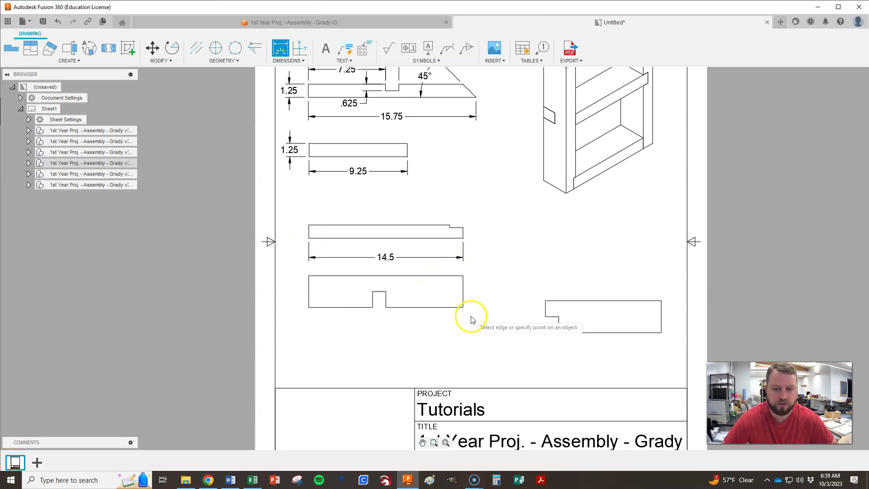
pyautogui.click(409, 226)
pyautogui.click(429, 207)
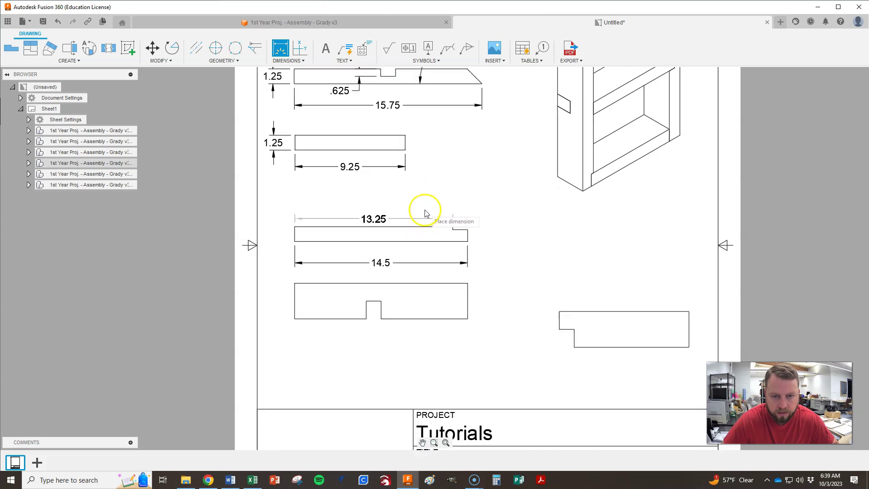
pyautogui.scroll(3, 428, 209)
pyautogui.click(432, 212)
# Step: Dimension the length of the bar's end step above it and the step's depth beside its right end
pyautogui.scroll(3, 500, 252)
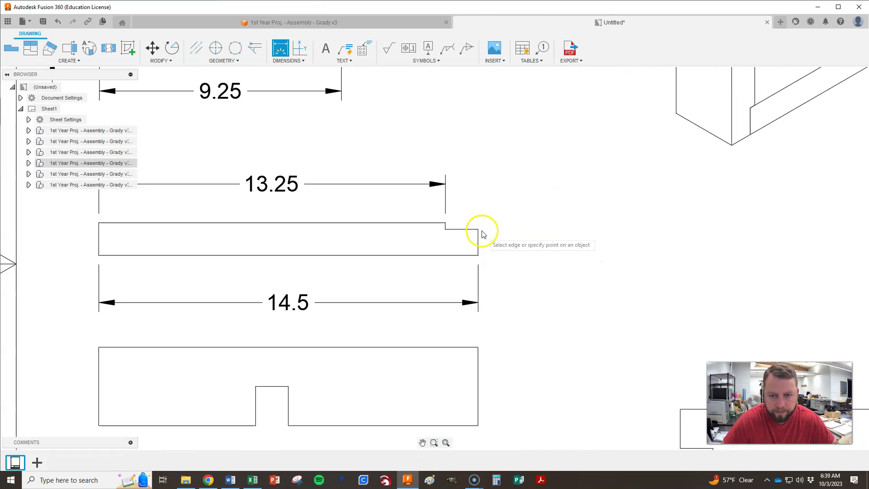
pyautogui.click(478, 230)
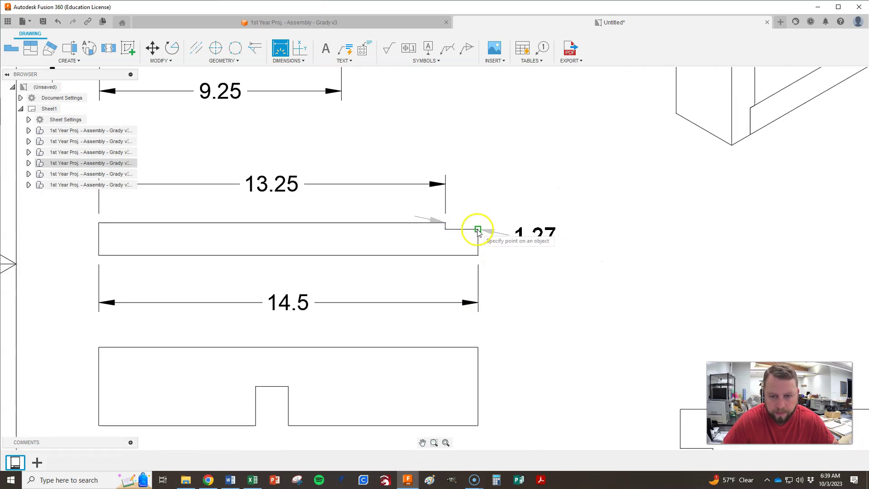
pyautogui.moveTo(458, 204)
pyautogui.mouseDown()
pyautogui.moveTo(468, 196)
pyautogui.moveTo(421, 185)
pyautogui.moveTo(499, 188)
pyautogui.moveTo(431, 187)
pyautogui.moveTo(412, 165)
pyautogui.mouseUp()
pyautogui.scroll(-1, 515, 175)
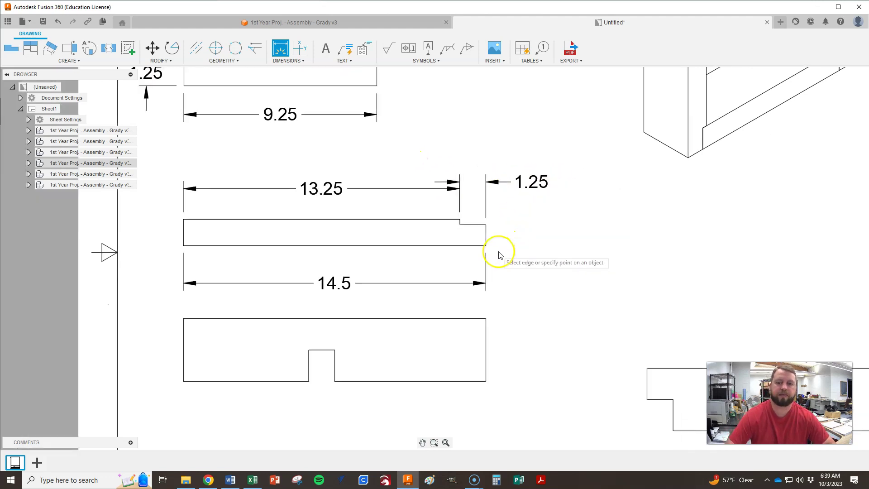
pyautogui.scroll(2, 472, 218)
pyautogui.click(453, 221)
pyautogui.click(496, 230)
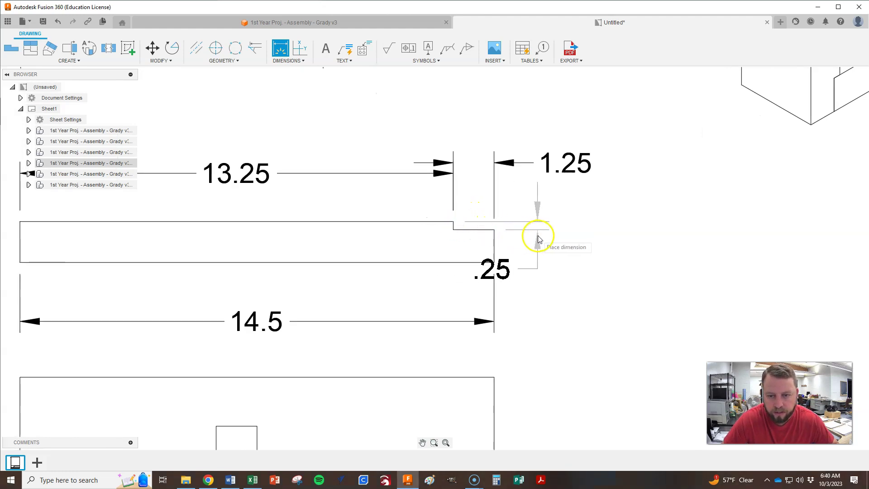
pyautogui.click(584, 240)
pyautogui.scroll(-2, 610, 224)
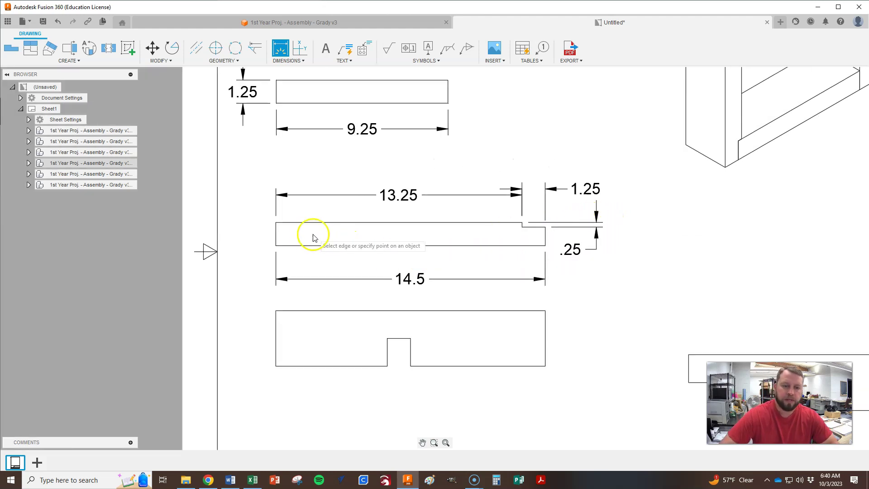
# Step: Dimension the stepped-end bar's height at its left end
pyautogui.scroll(2, 279, 240)
pyautogui.click(270, 243)
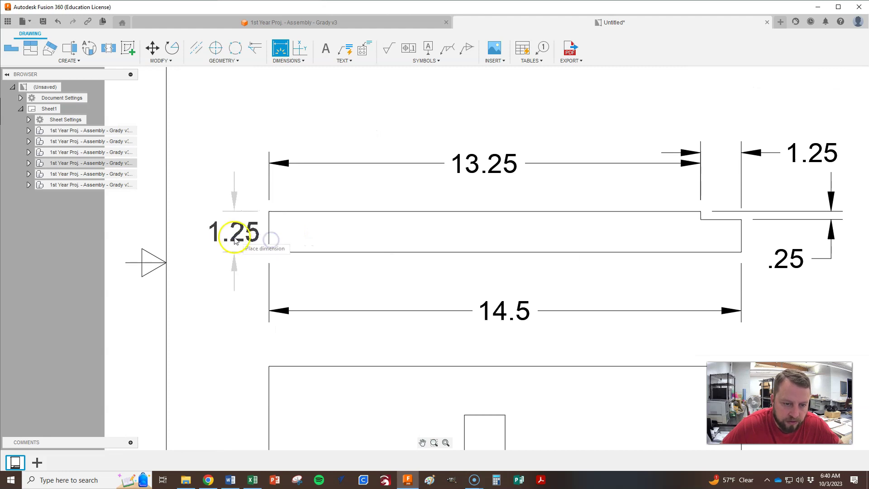
pyautogui.click(228, 239)
pyautogui.scroll(-2, 228, 239)
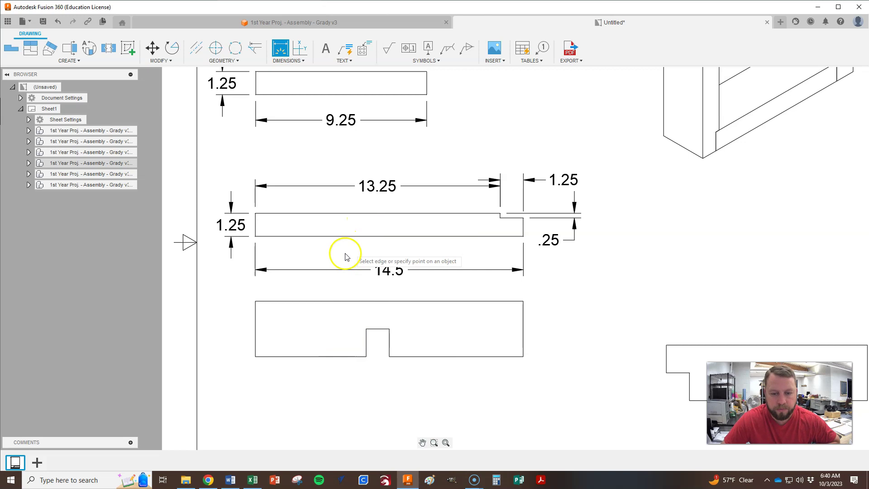
# Step: Dimension the notch in the projected view: its distance from each end of the bar, its width and its depth
pyautogui.scroll(-1, 344, 258)
pyautogui.scroll(1, 382, 353)
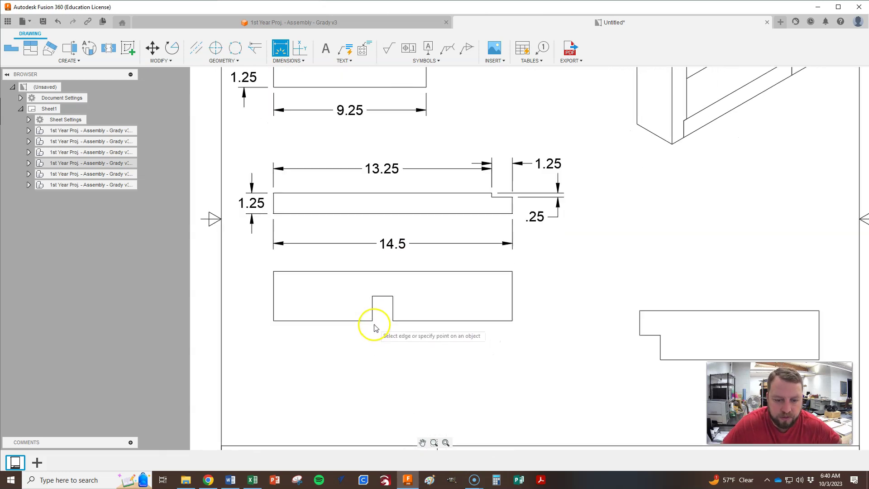
pyautogui.click(273, 321)
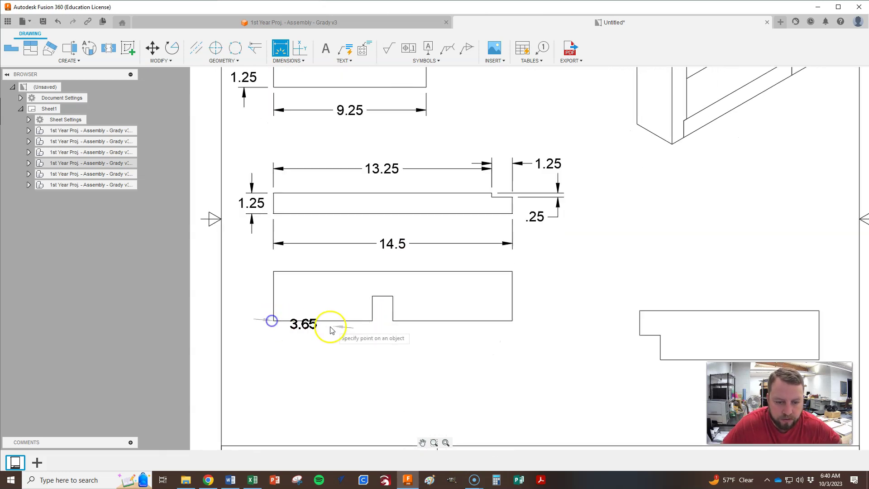
pyautogui.click(371, 345)
pyautogui.click(394, 321)
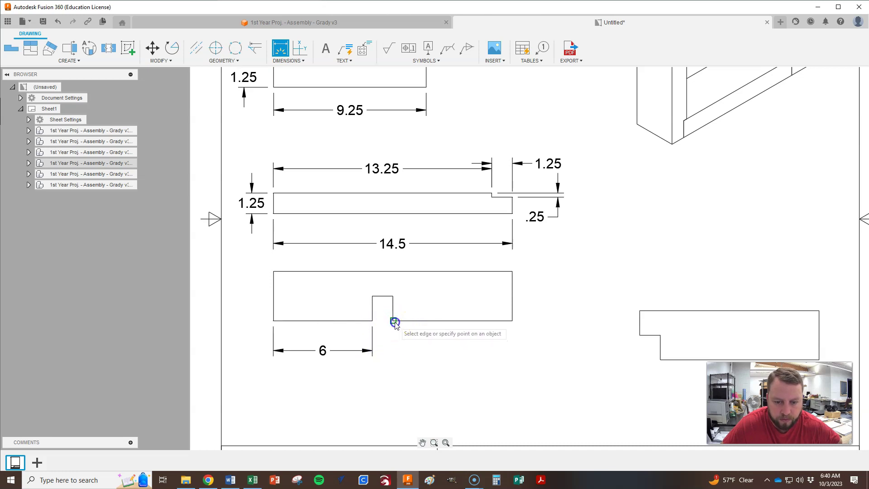
pyautogui.click(513, 321)
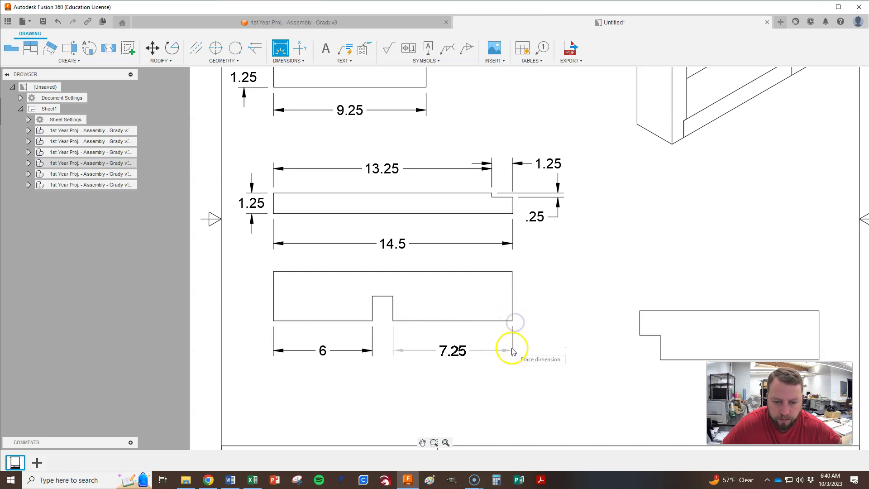
pyautogui.click(393, 320)
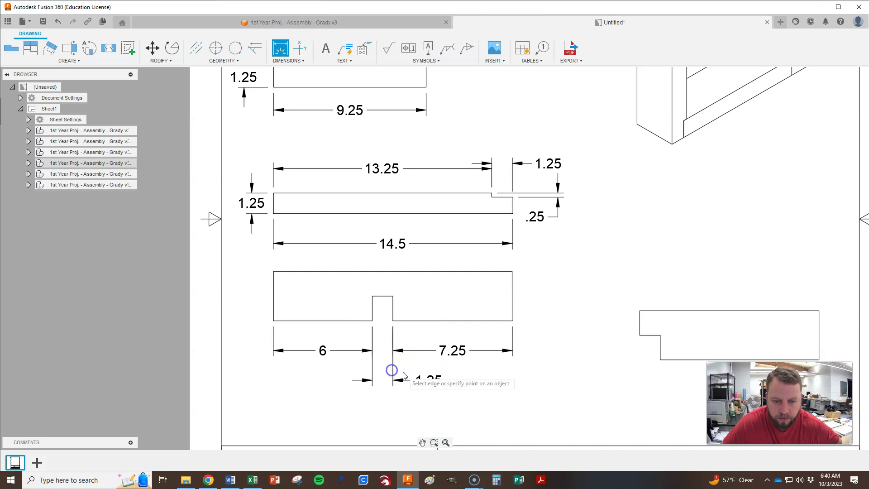
pyautogui.click(394, 296)
pyautogui.click(393, 320)
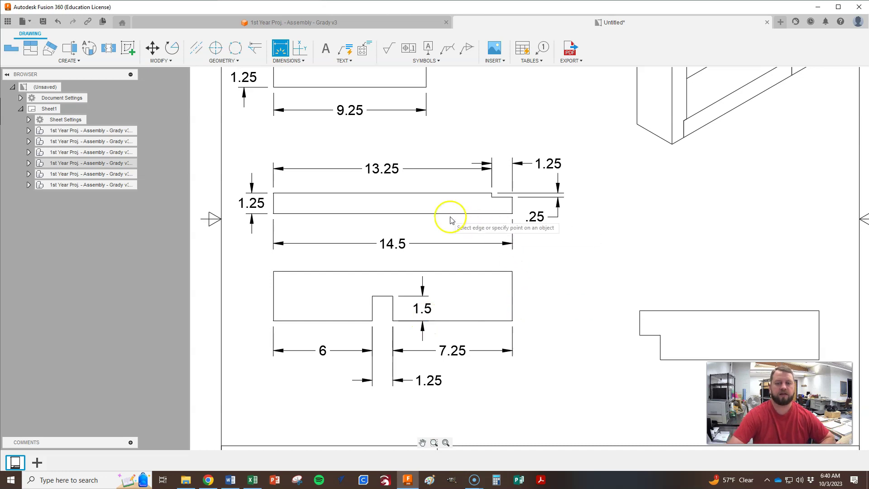
# Step: Move the stepped-end bar view and its notched projected view slightly down together with all their dimensions
pyautogui.scroll(-6, 317, 199)
pyautogui.scroll(-1, 384, 285)
pyautogui.scroll(3, 375, 285)
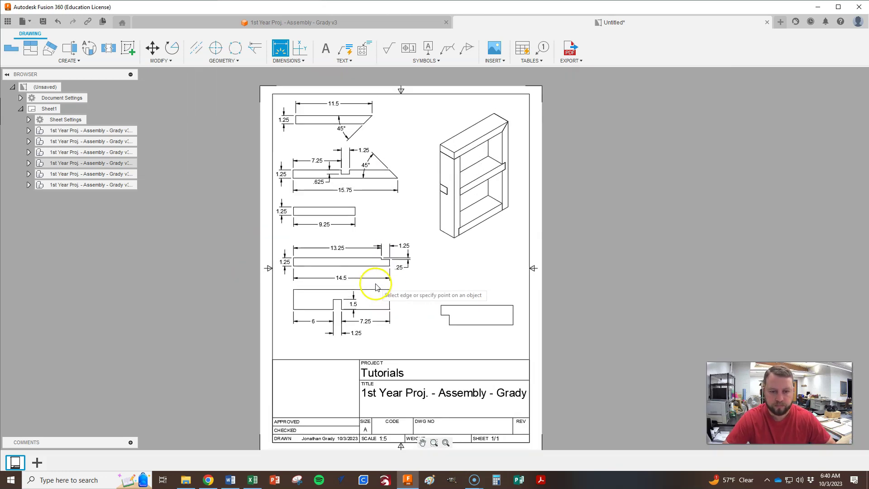
pyautogui.press('Escape')
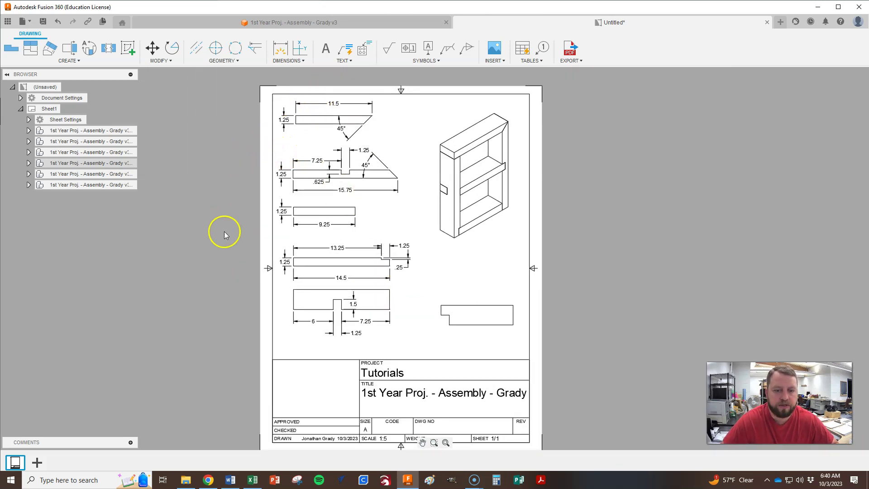
pyautogui.moveTo(244, 236)
pyautogui.mouseDown()
pyautogui.moveTo(409, 292)
pyautogui.moveTo(427, 319)
pyautogui.moveTo(419, 343)
pyautogui.mouseUp()
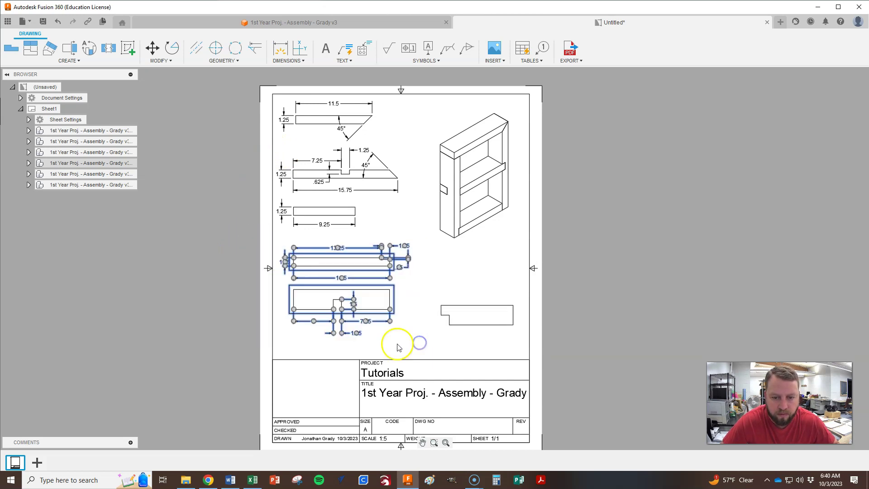
pyautogui.click(364, 311)
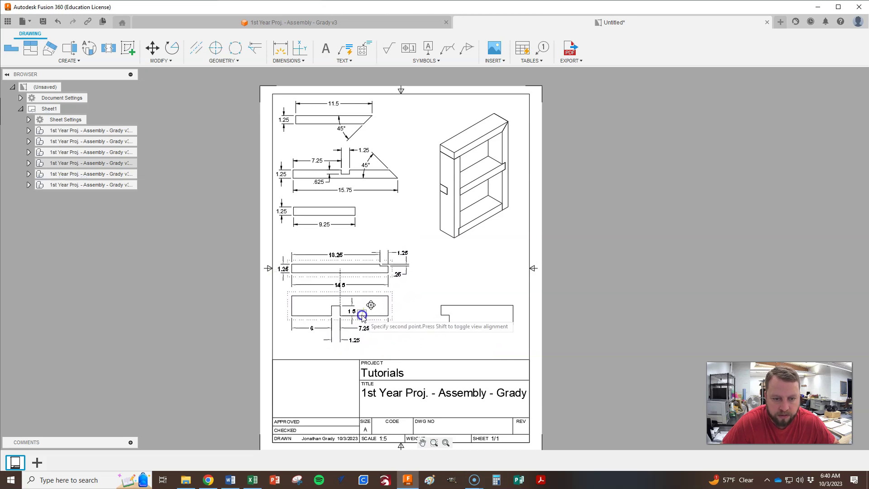
pyautogui.click(363, 316)
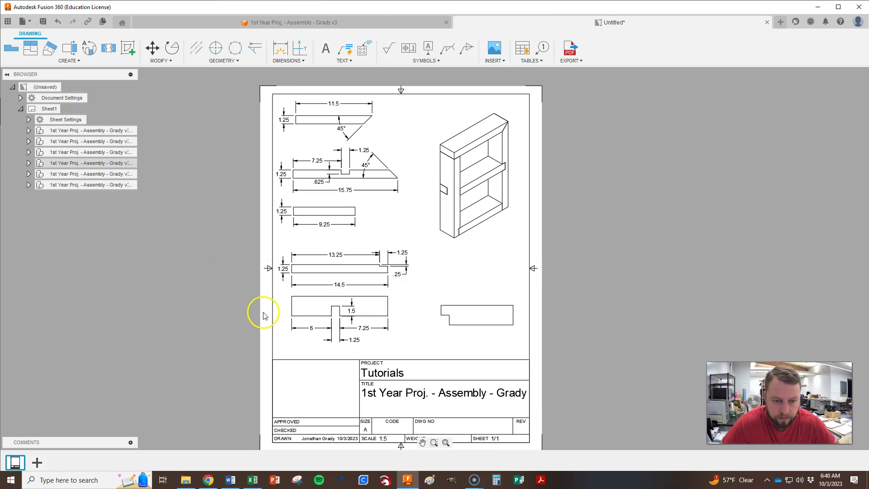
# Step: Dimension the notched projected view's overall height at its left end
pyautogui.scroll(3, 338, 360)
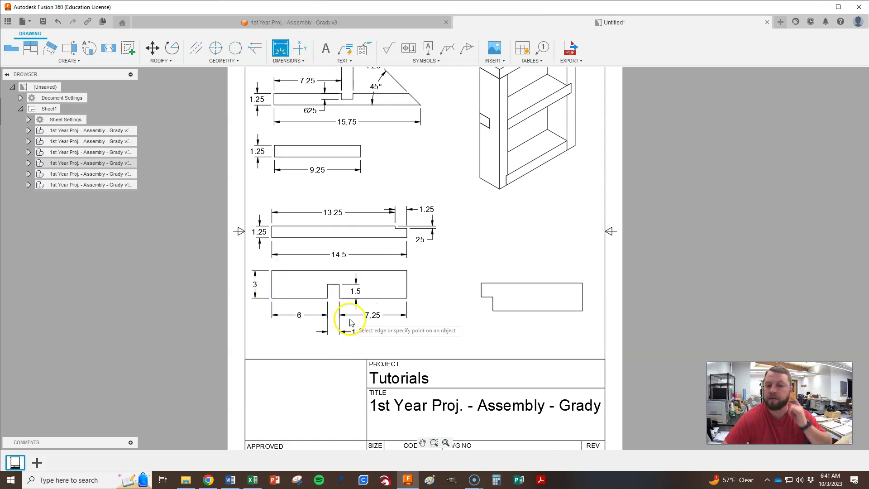
pyautogui.click(369, 288)
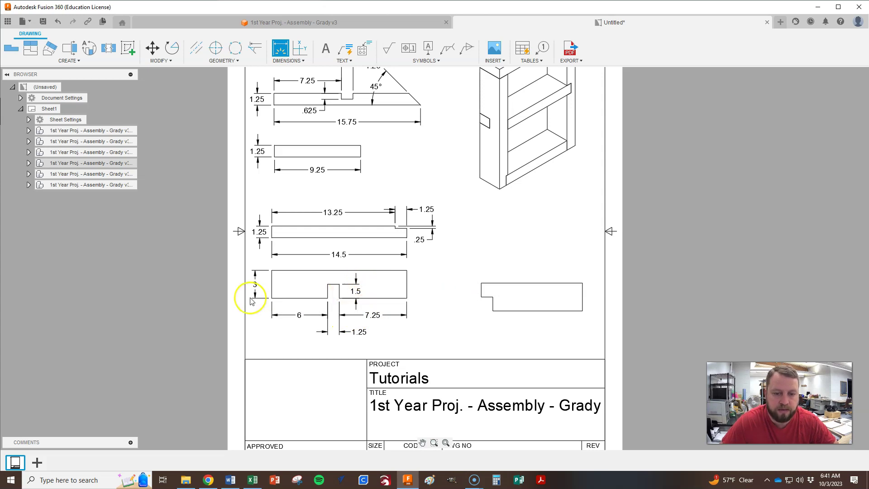
# Step: Move the corner-notched part view below the isometric view slightly up, away from the title block
pyautogui.scroll(-2, 249, 303)
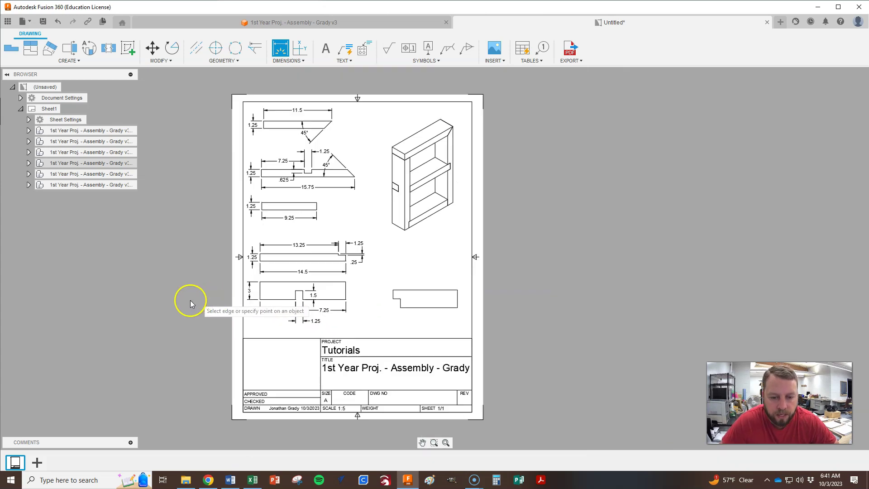
pyautogui.scroll(1, 409, 318)
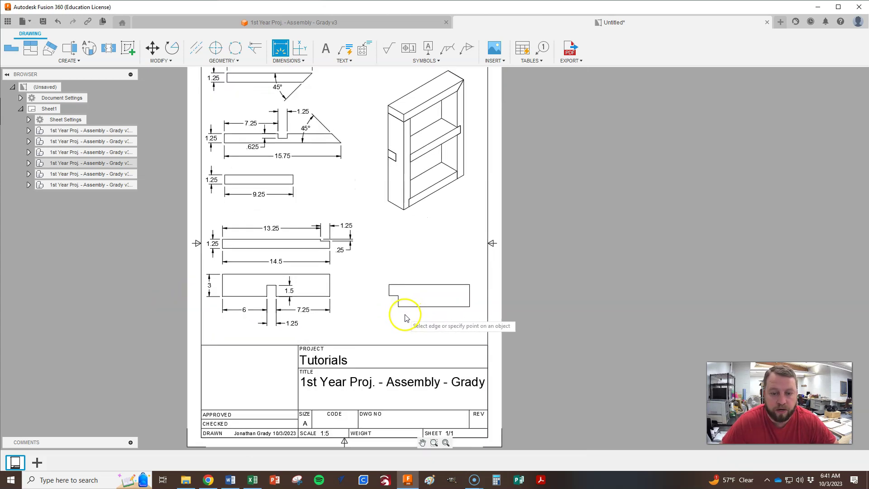
pyautogui.press('Escape')
pyautogui.moveTo(419, 306); pyautogui.dragTo(422, 294)
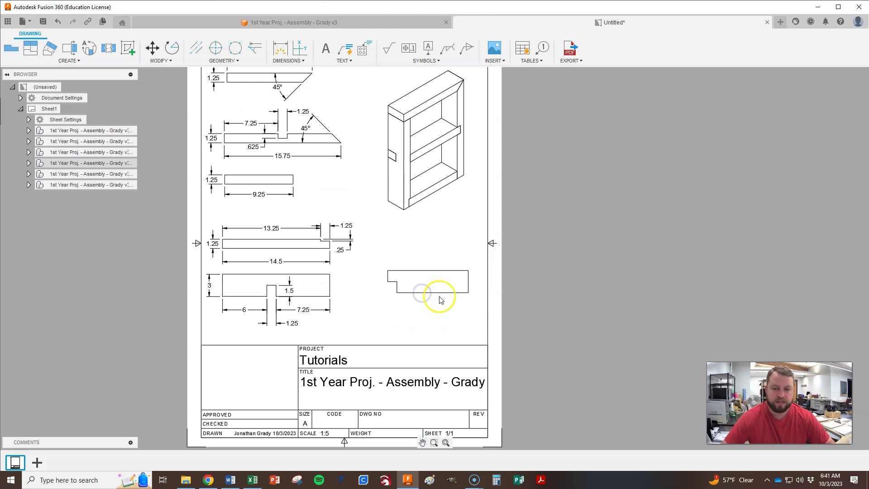
# Step: Dimension the overall length of the corner-notched view above its upper edge
pyautogui.scroll(-1, 508, 325)
pyautogui.click(281, 48)
pyautogui.scroll(1, 469, 297)
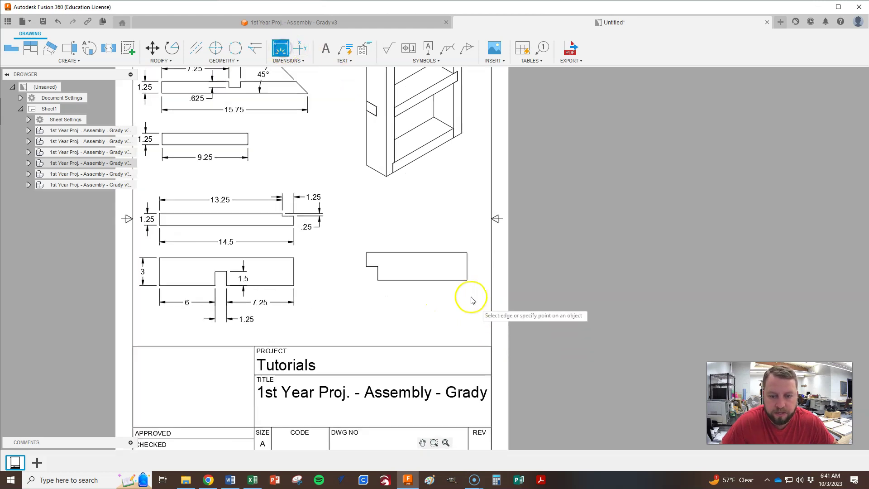
pyautogui.click(449, 253)
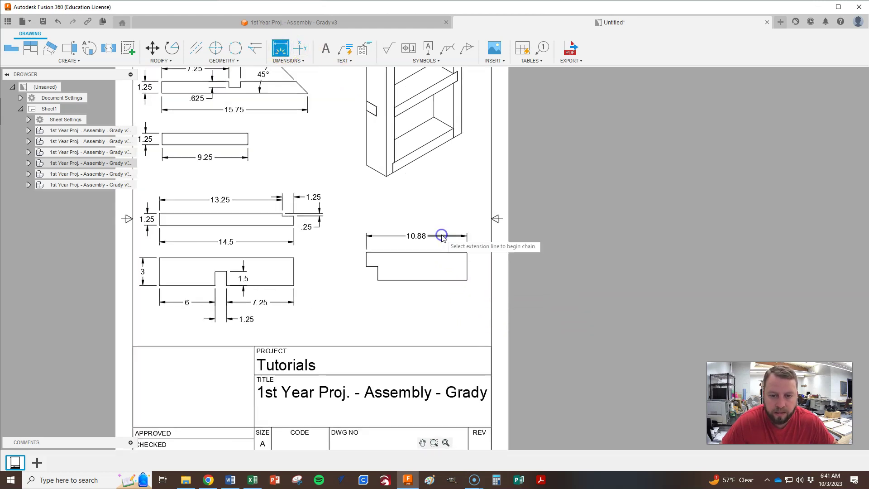
pyautogui.press('Escape')
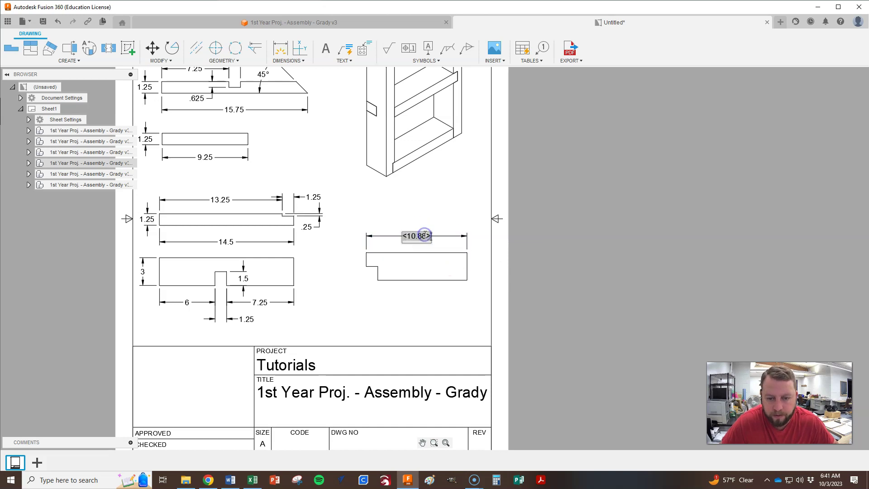
# Step: Set the linear precision of the corner-notched view's overall length dimension to 0.123
pyautogui.doubleClick(425, 235)
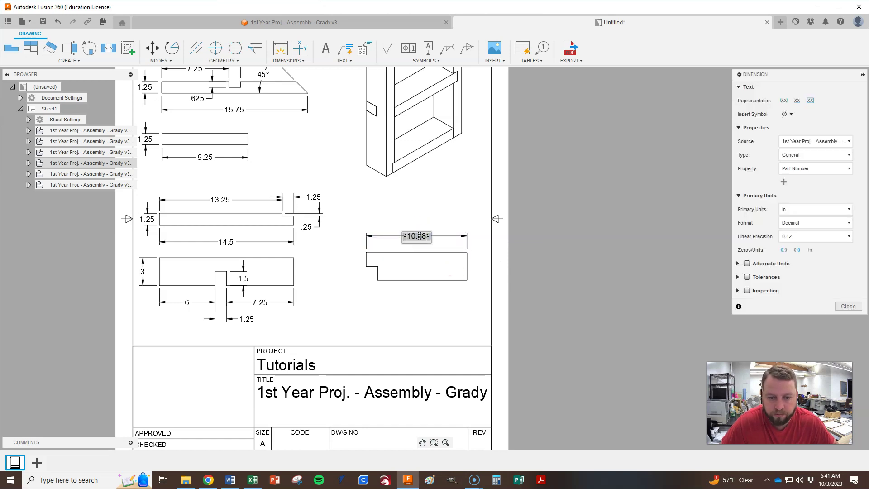
pyautogui.click(815, 237)
pyautogui.click(796, 276)
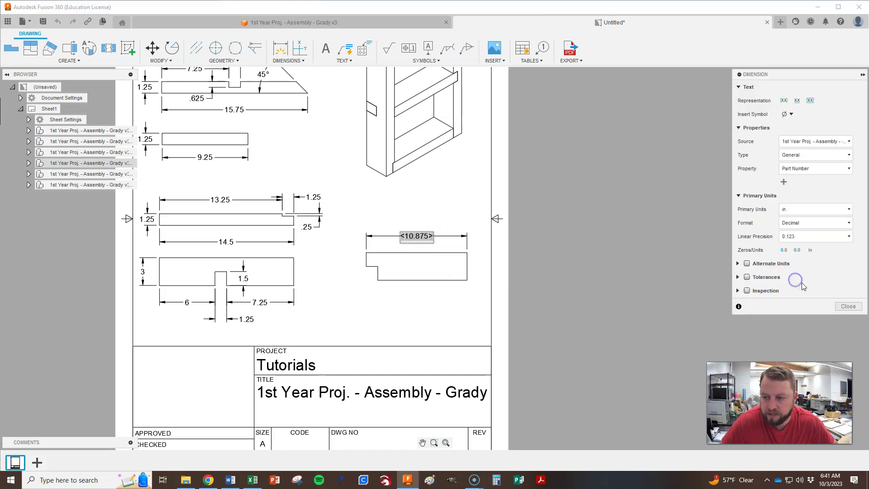
pyautogui.click(846, 307)
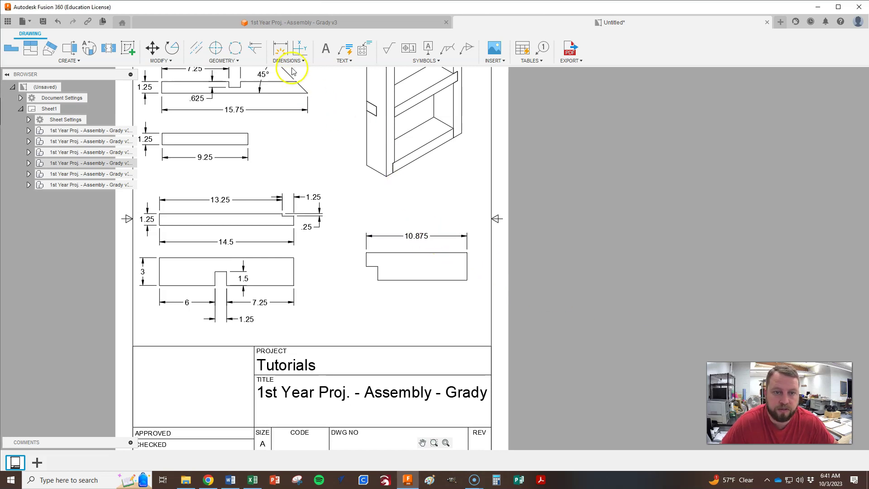
# Step: Dimension the corner-notched view's short left end edge above the notch and its full height at the right end
pyautogui.click(283, 53)
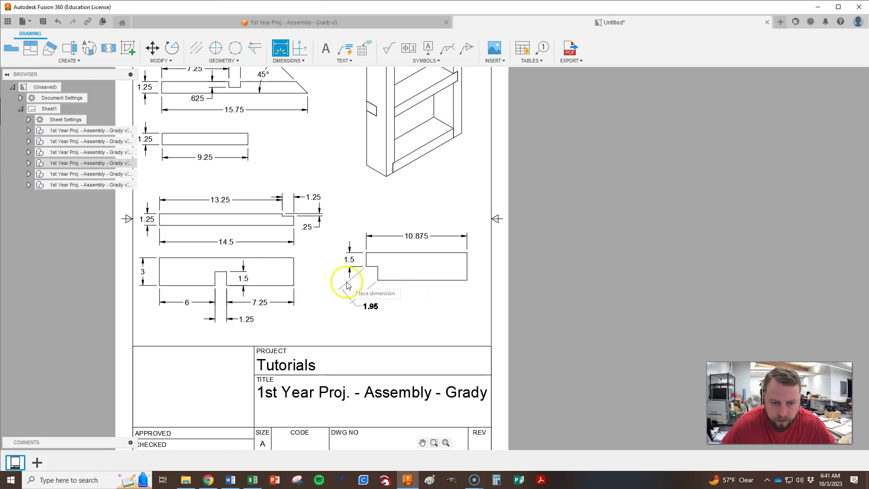
pyautogui.press('Escape')
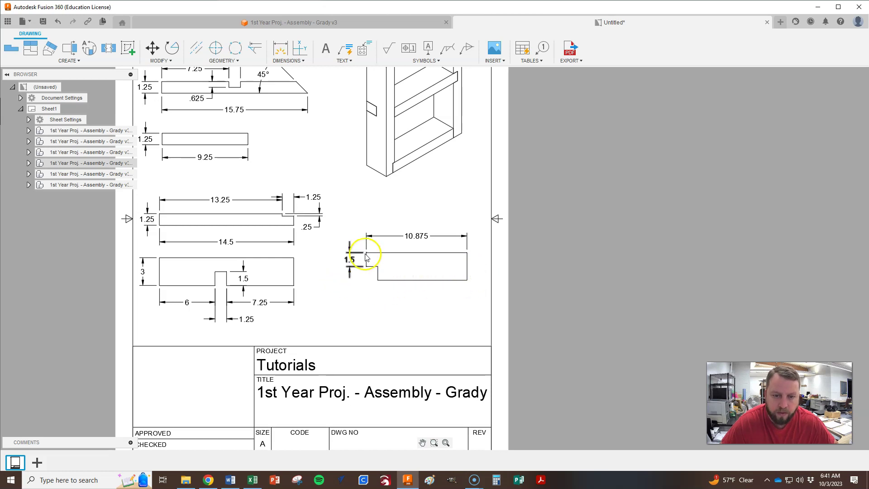
pyautogui.scroll(3, 474, 280)
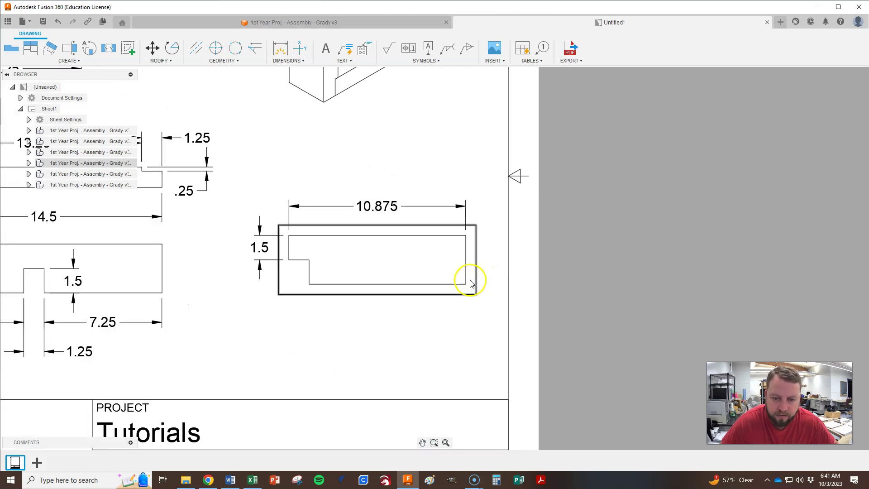
pyautogui.click(281, 48)
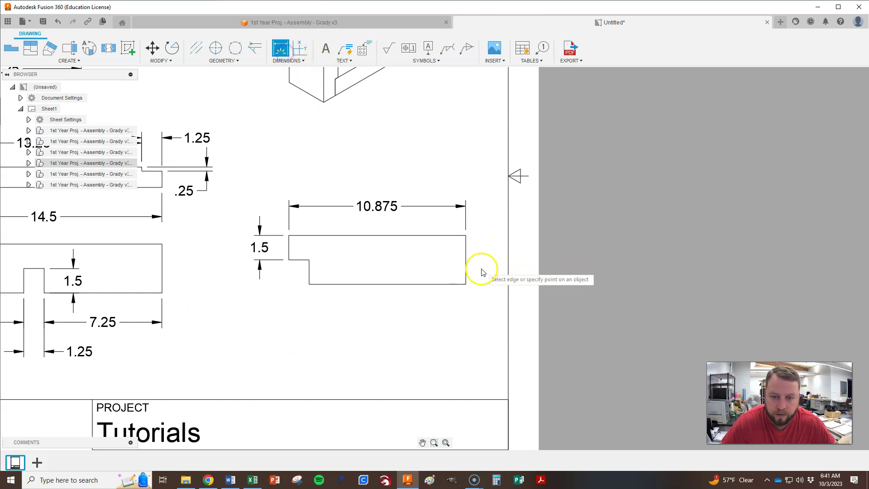
pyautogui.click(493, 272)
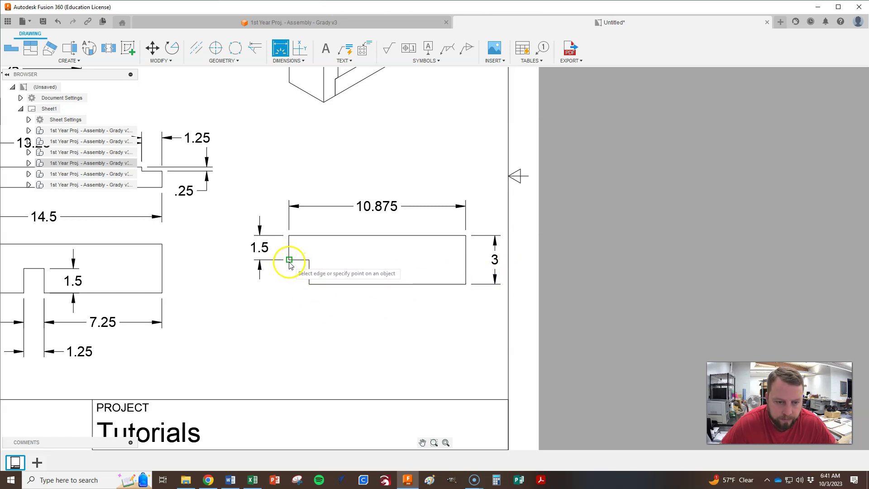
# Step: Dimension the corner notch's width and the length of the remaining lower edge below the view
pyautogui.click(310, 285)
pyautogui.click(309, 312)
pyautogui.click(311, 330)
pyautogui.click(453, 285)
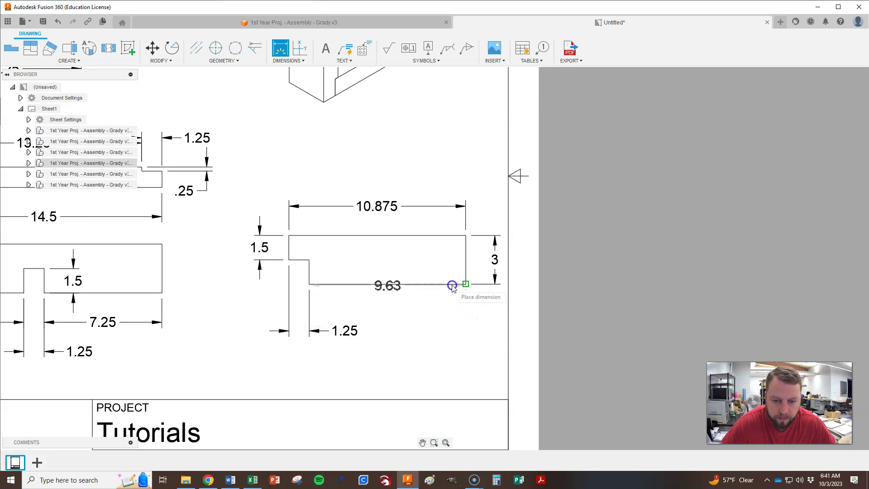
pyautogui.click(438, 312)
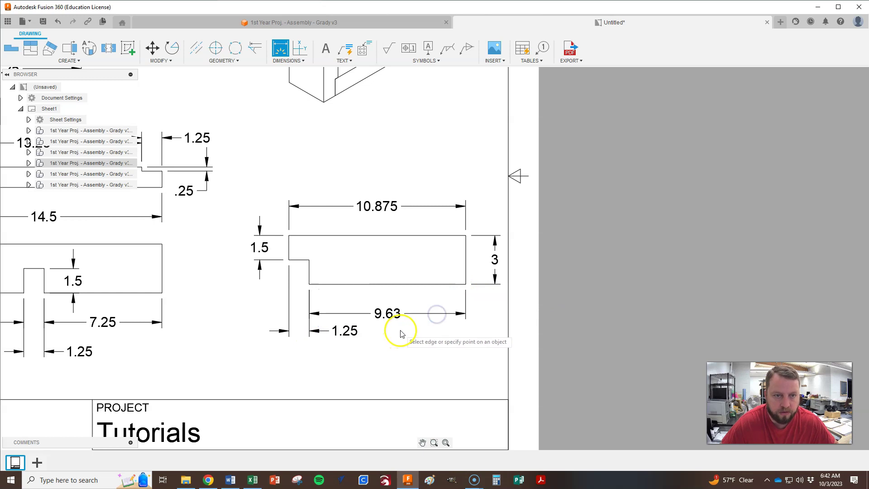
# Step: Set the linear precision of the lower edge's length dimension to 0.123
pyautogui.doubleClick(393, 316)
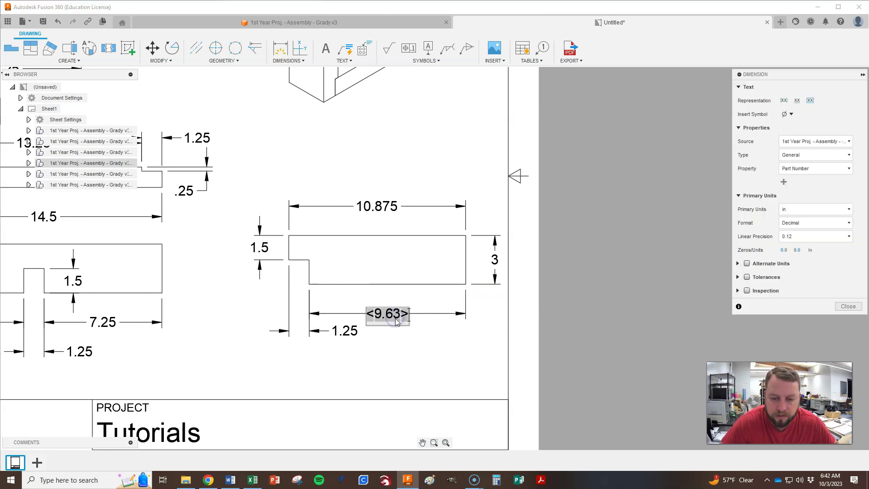
pyautogui.click(786, 239)
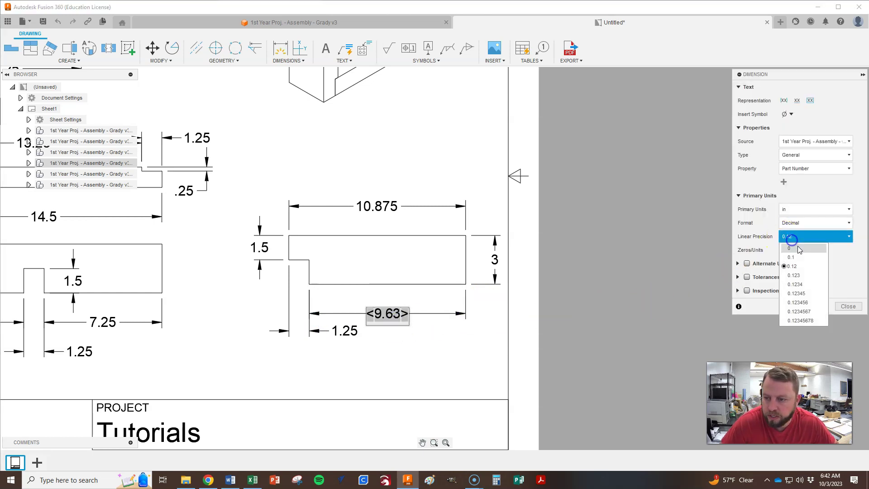
pyautogui.click(793, 275)
pyautogui.click(850, 307)
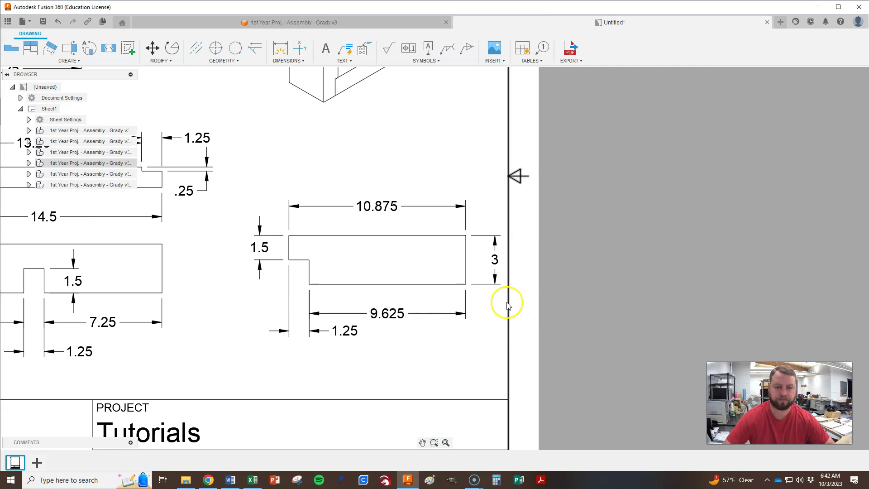
# Step: Save the drawing under its suggested name in the Tutorials > Woods I folder
pyautogui.scroll(-3, 500, 303)
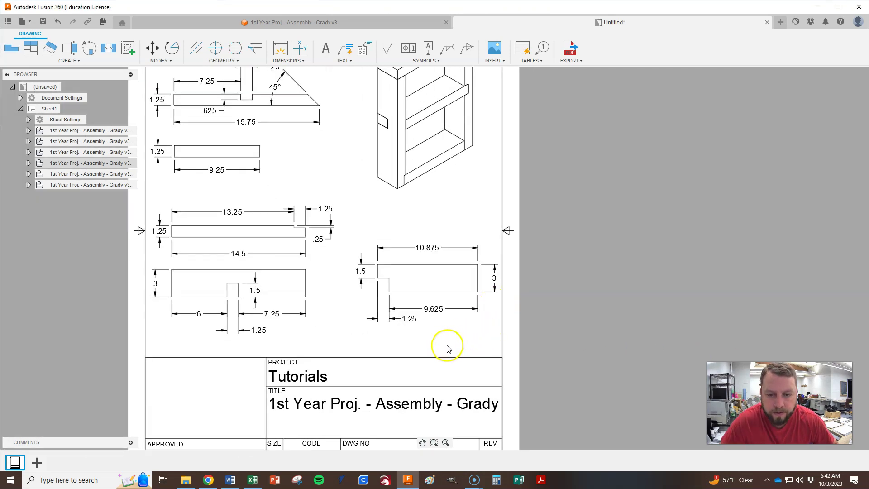
pyautogui.scroll(-5, 447, 349)
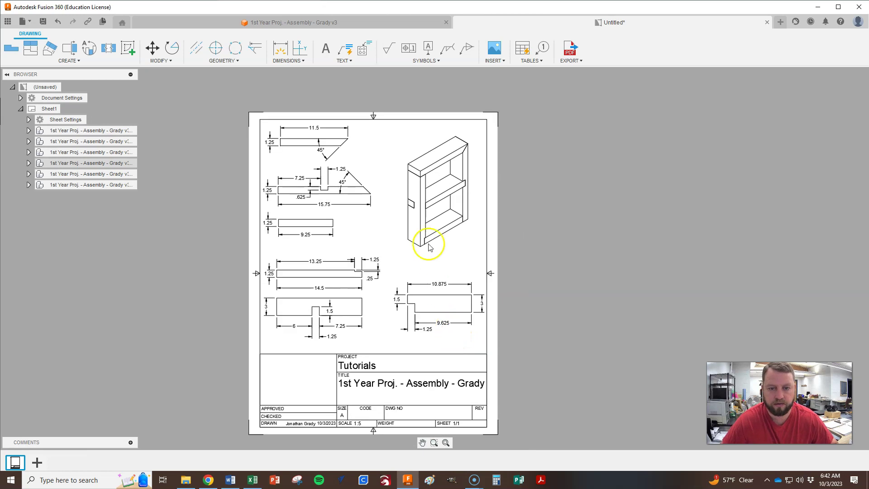
pyautogui.scroll(1, 379, 220)
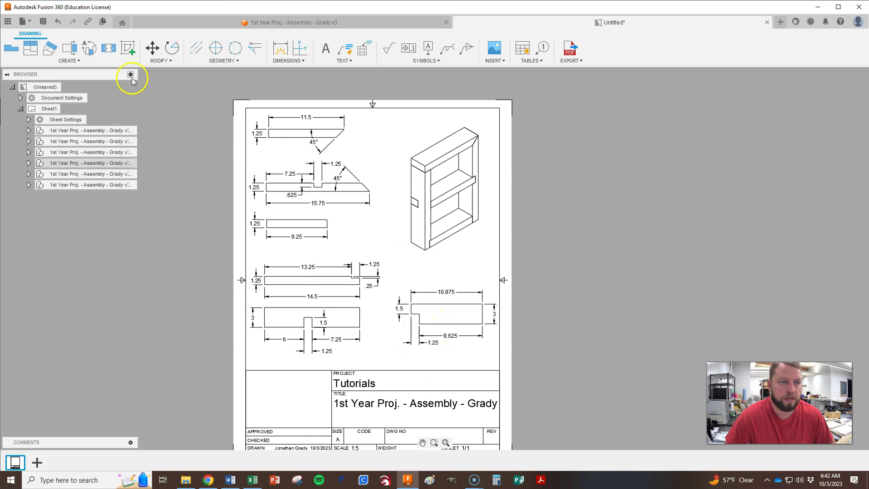
pyautogui.click(44, 22)
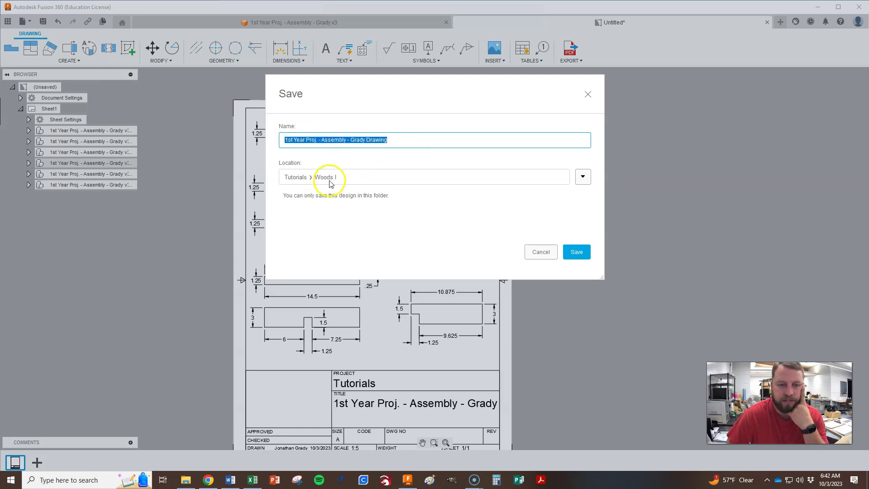
pyautogui.click(577, 252)
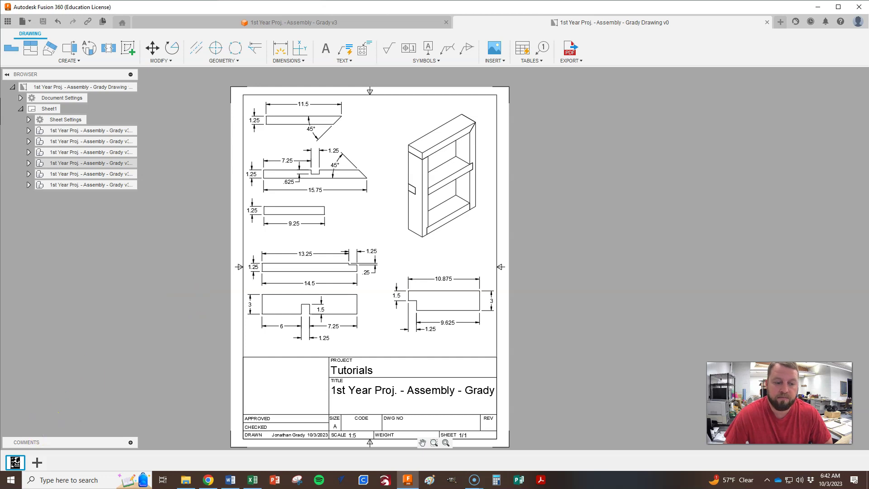
# Step: Set up a PDF export of all sheets with the option to open the PDF enabled
pyautogui.scroll(-1, 589, 195)
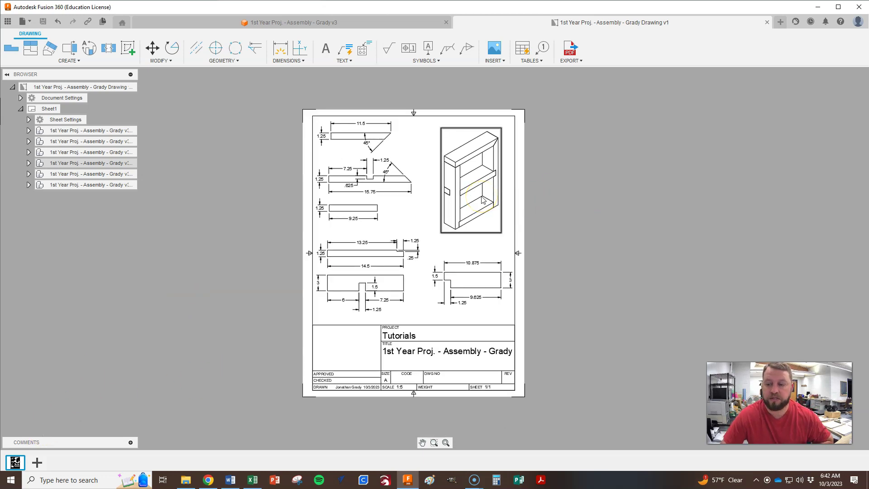
pyautogui.click(572, 61)
pyautogui.click(577, 72)
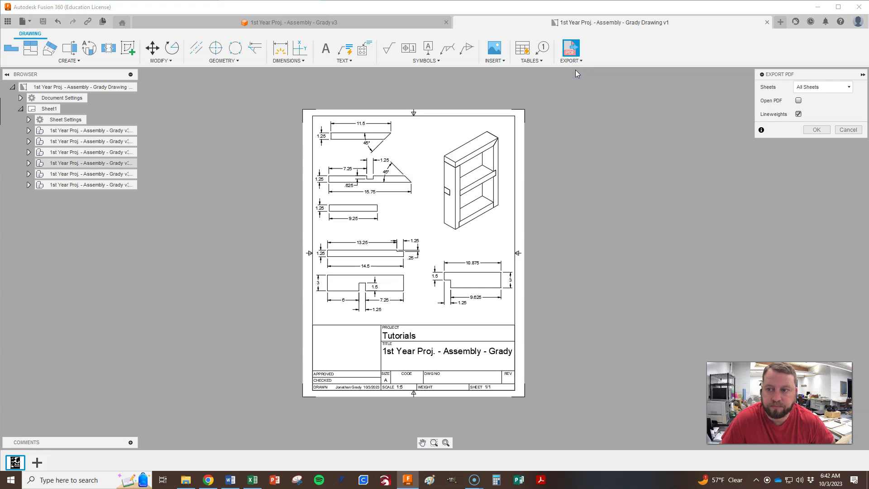
pyautogui.click(814, 91)
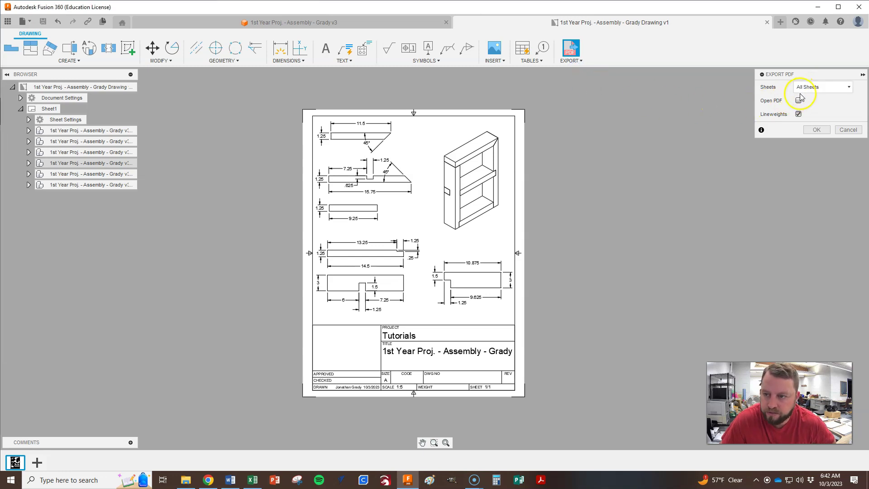
pyautogui.click(799, 101)
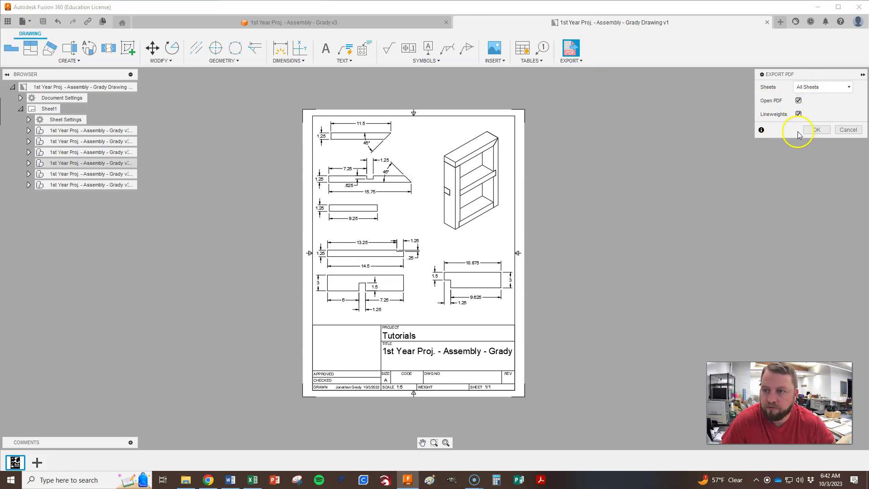
pyautogui.click(820, 131)
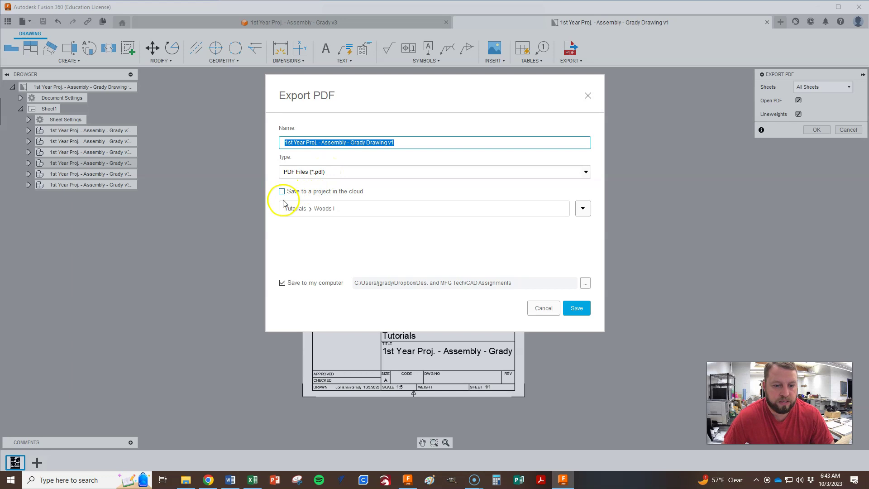
# Step: Save the PDF to both the Tutorials > Woods I cloud project and the computer's Downloads folder, and view the whole page
pyautogui.click(282, 284)
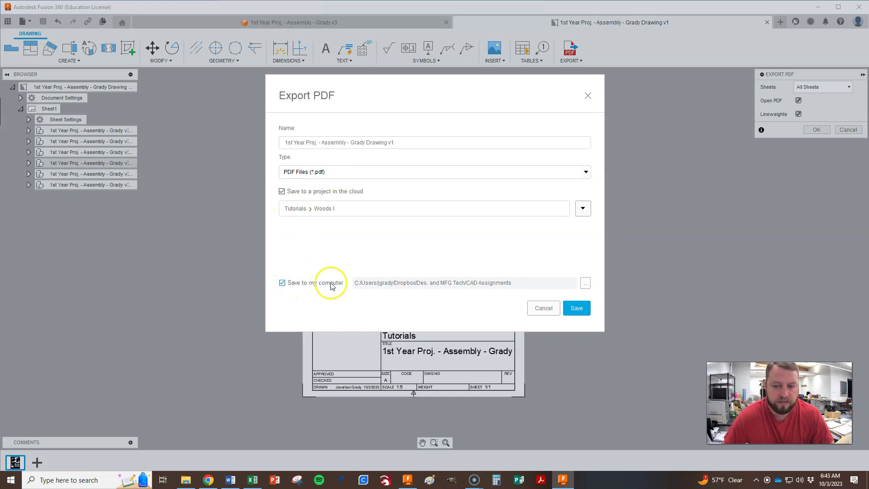
pyautogui.click(586, 285)
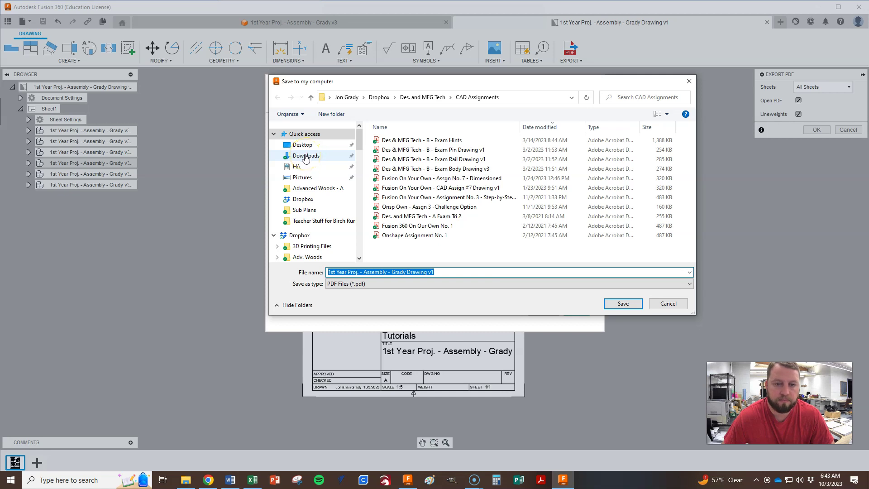
pyautogui.click(307, 157)
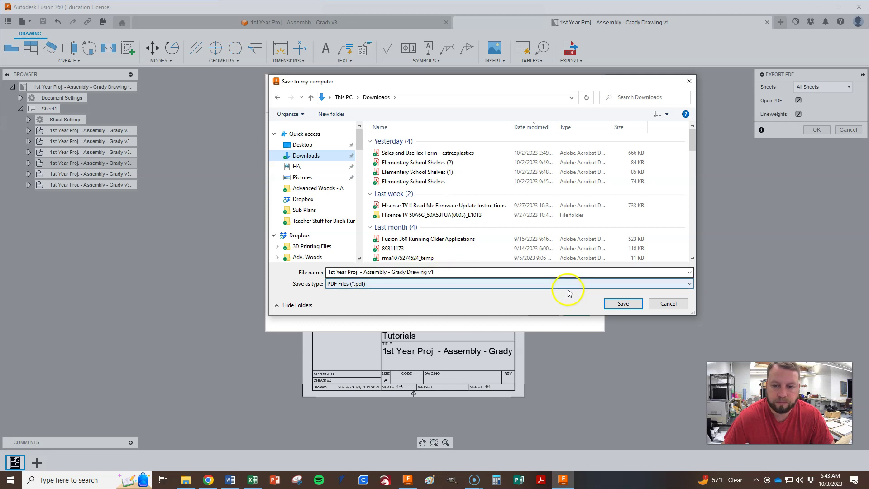
pyautogui.click(623, 304)
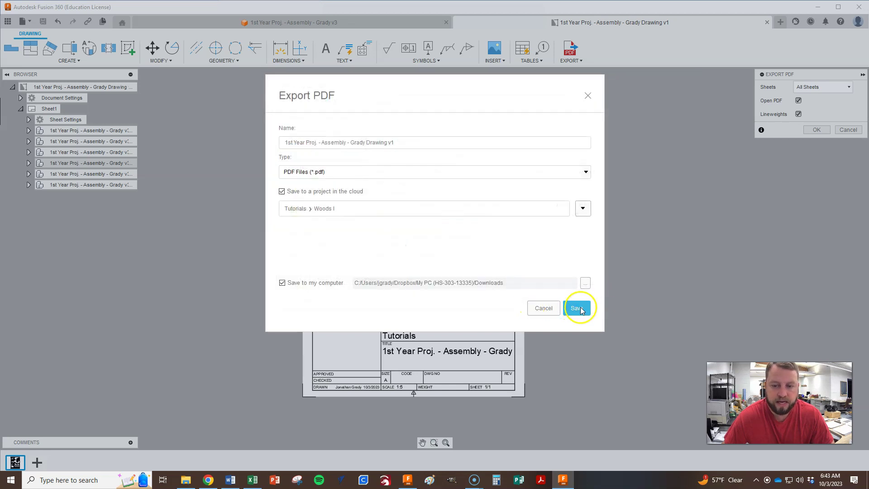
pyautogui.click(578, 307)
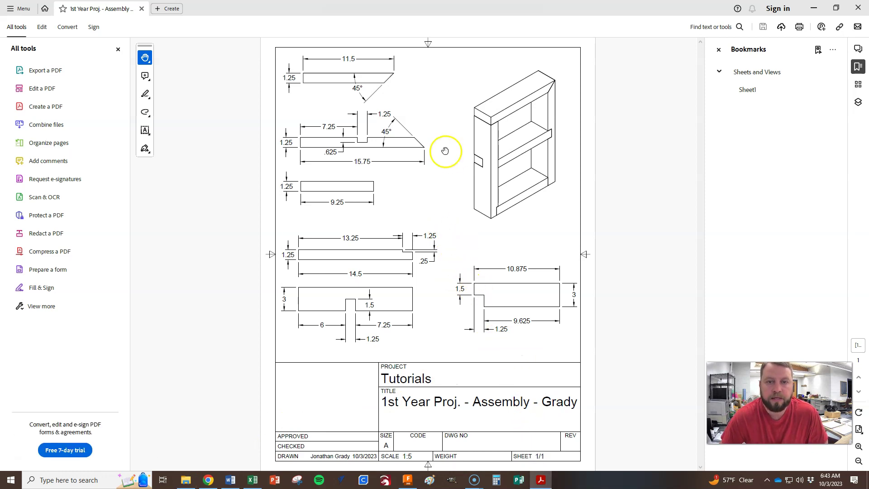
pyautogui.click(860, 460)
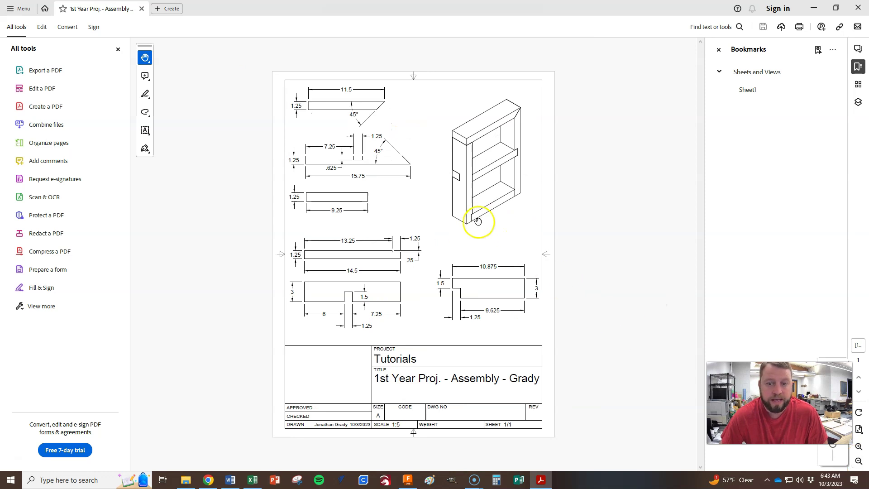